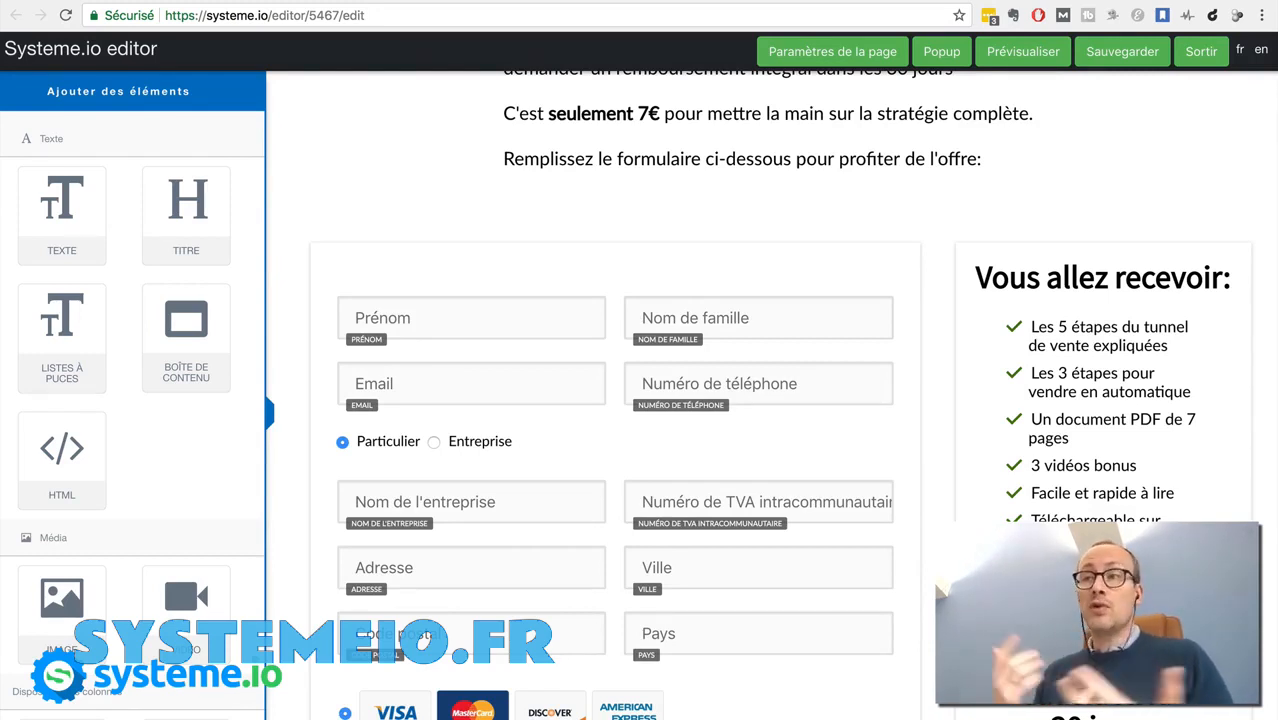
- Delete the 30-day full refund paragraph above the order form and confirm the deletion
{"action": "mouse_move", "coordinate": [787, 300]}
{"action": "scroll", "coordinate": [787, 300], "scroll_direction": "up", "scroll_amount": 5}
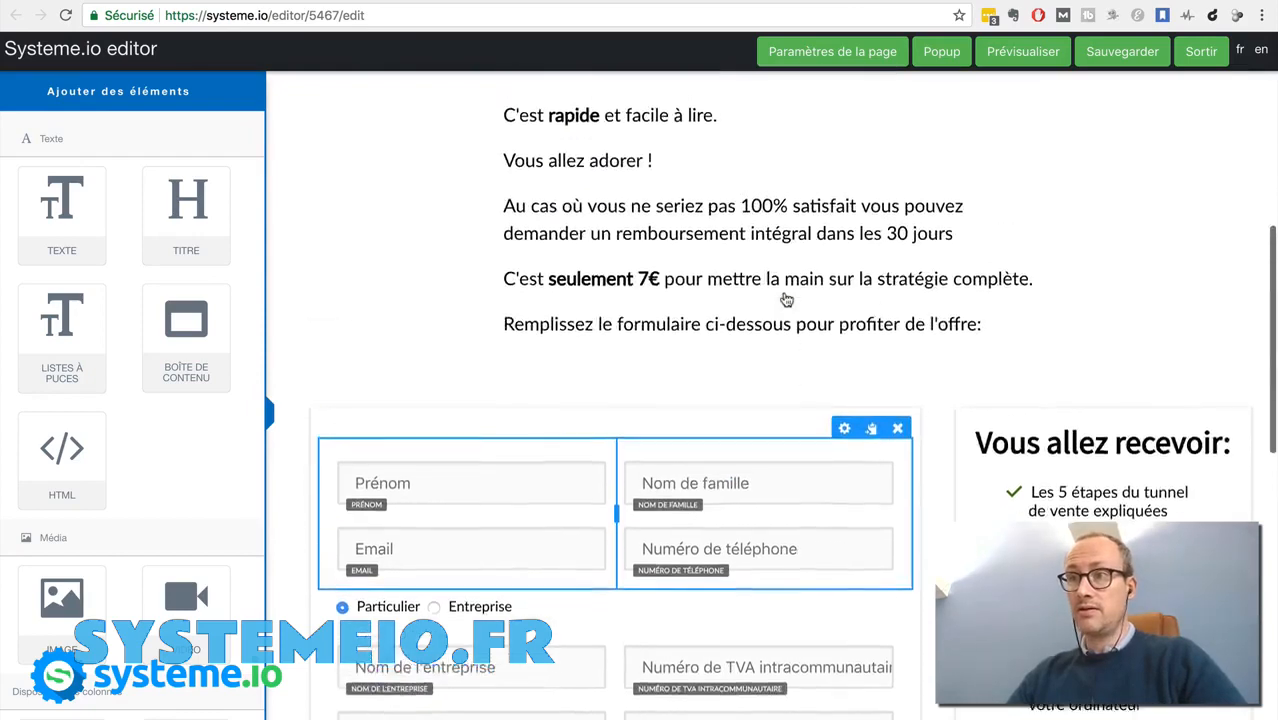
{"action": "scroll", "coordinate": [792, 460], "scroll_direction": "down", "scroll_amount": 1}
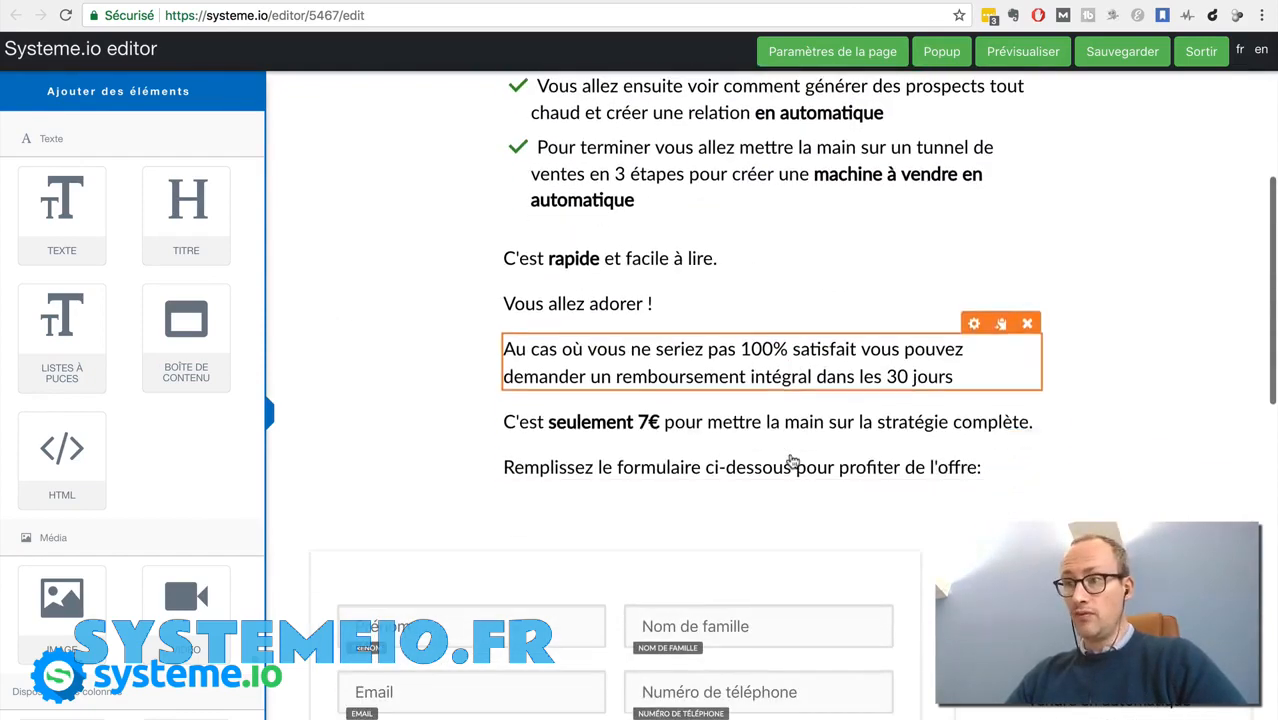
{"action": "left_click", "coordinate": [1027, 323]}
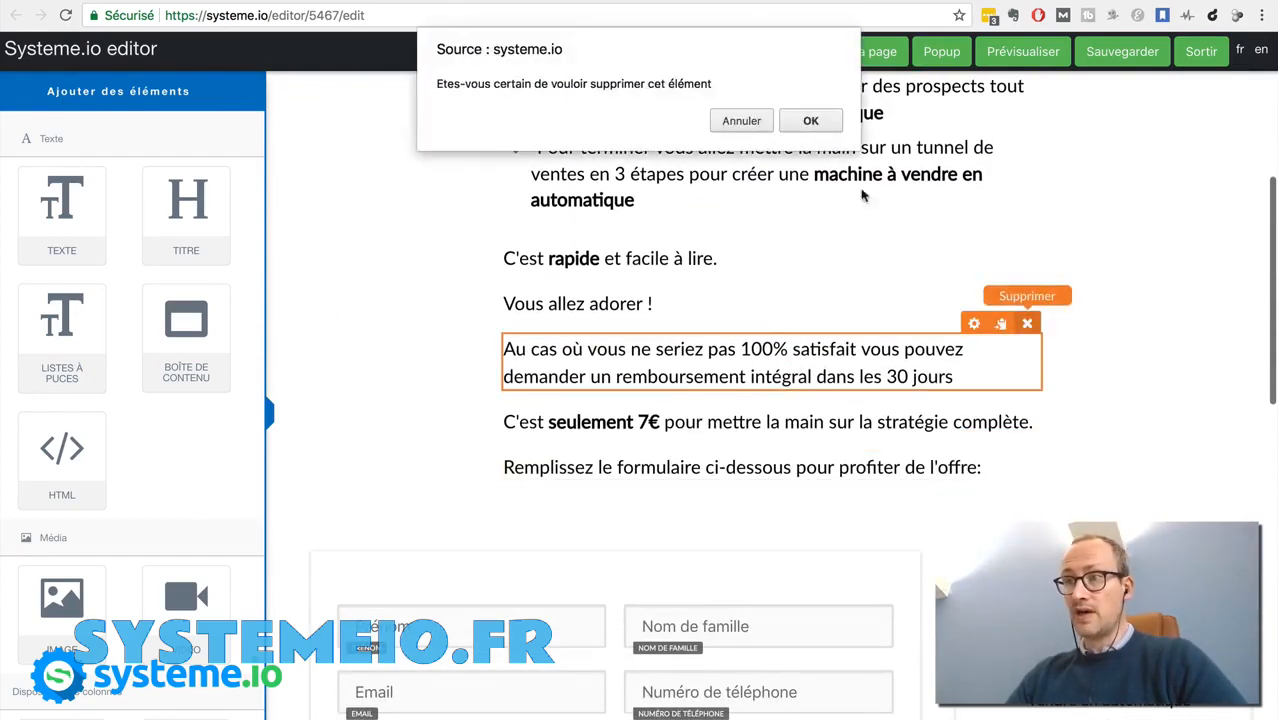
{"action": "left_click", "coordinate": [810, 120]}
- Delete the content box headed "Ce que vous allez recevoir.." and the empty section that contained it, then check the remaining order form
{"action": "scroll", "coordinate": [975, 308], "scroll_direction": "up", "scroll_amount": 3}
{"action": "scroll", "coordinate": [1000, 260], "scroll_direction": "down", "scroll_amount": 1}
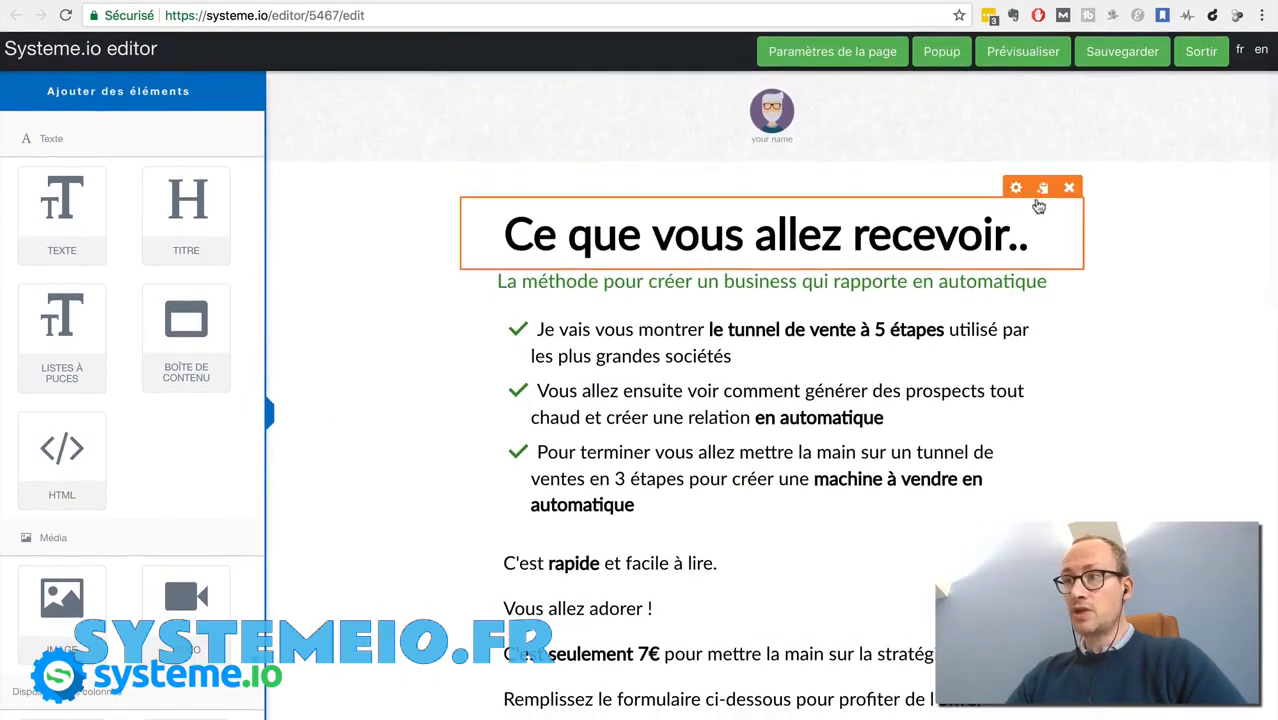
{"action": "left_click", "coordinate": [1078, 155]}
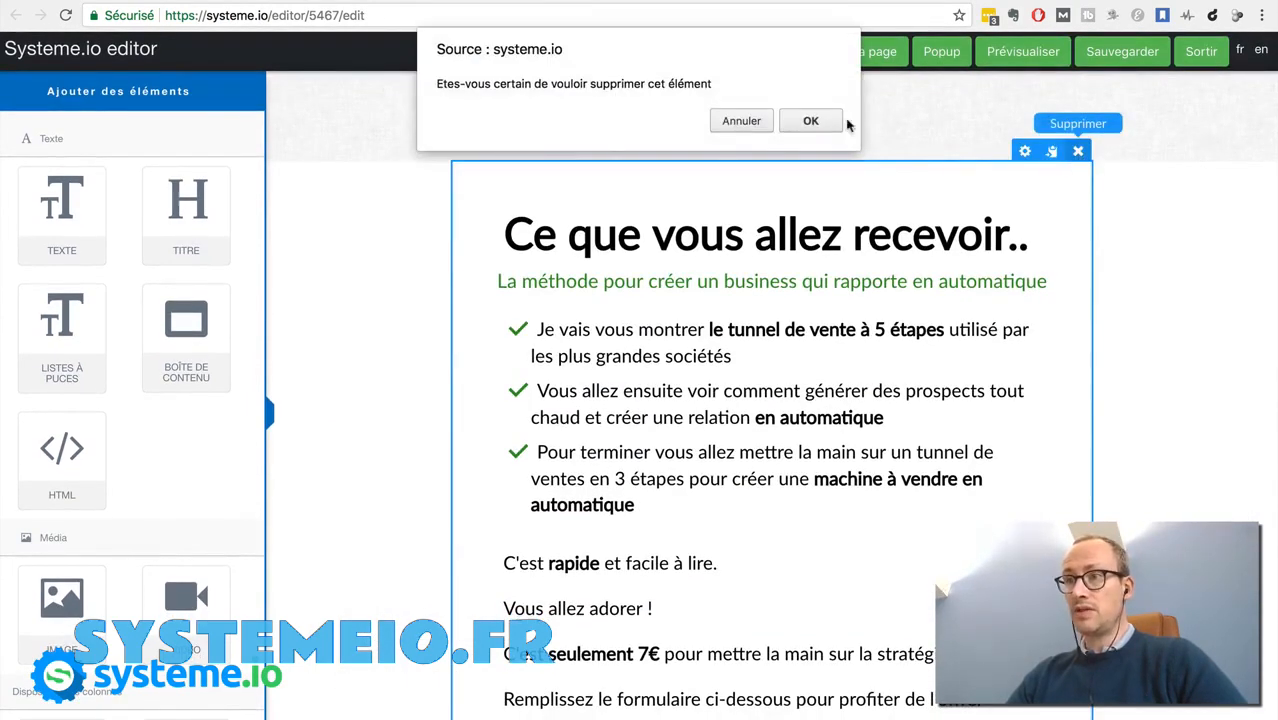
{"action": "left_click", "coordinate": [810, 120]}
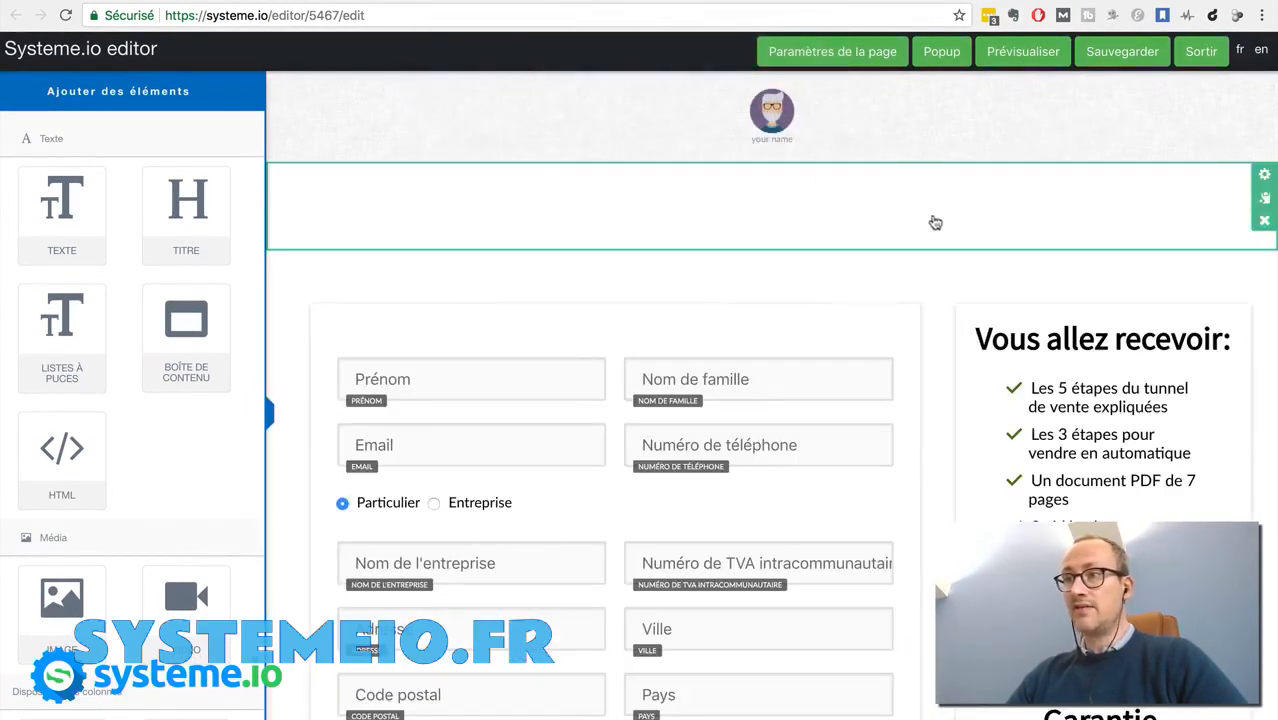
{"action": "left_click", "coordinate": [1264, 221]}
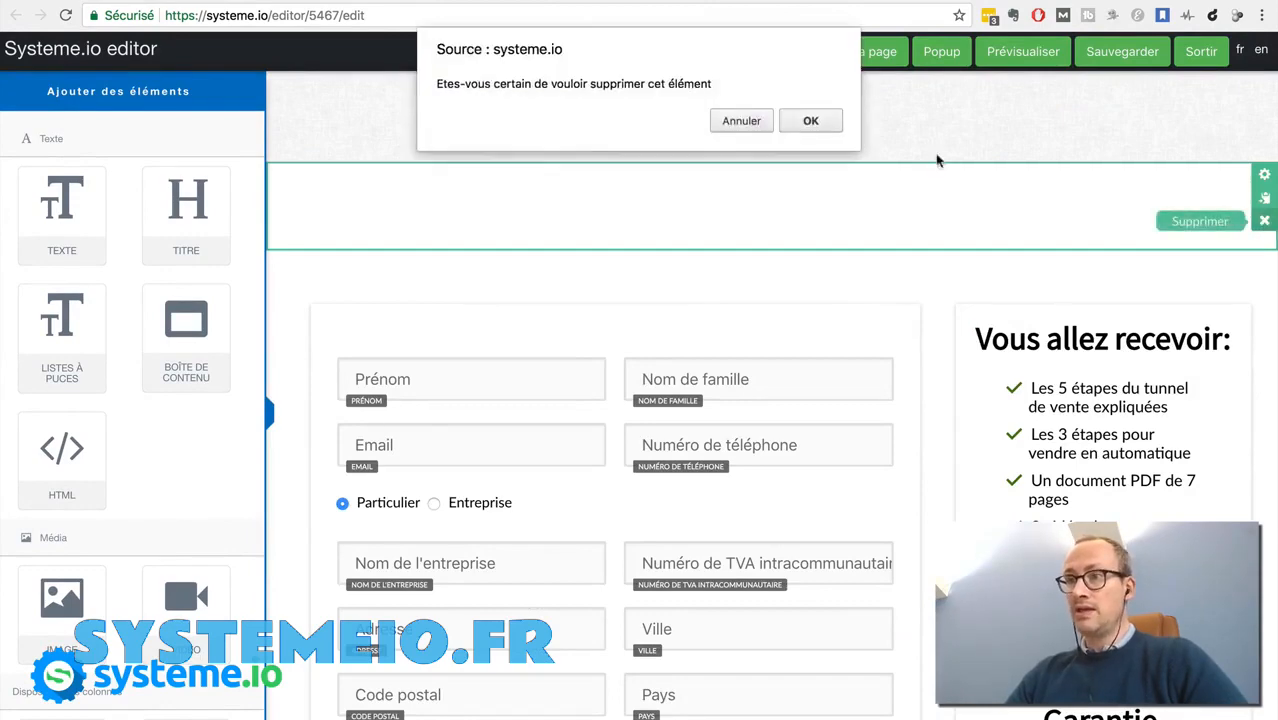
{"action": "left_click", "coordinate": [819, 122]}
{"action": "scroll", "coordinate": [770, 352], "scroll_direction": "down", "scroll_amount": 5}
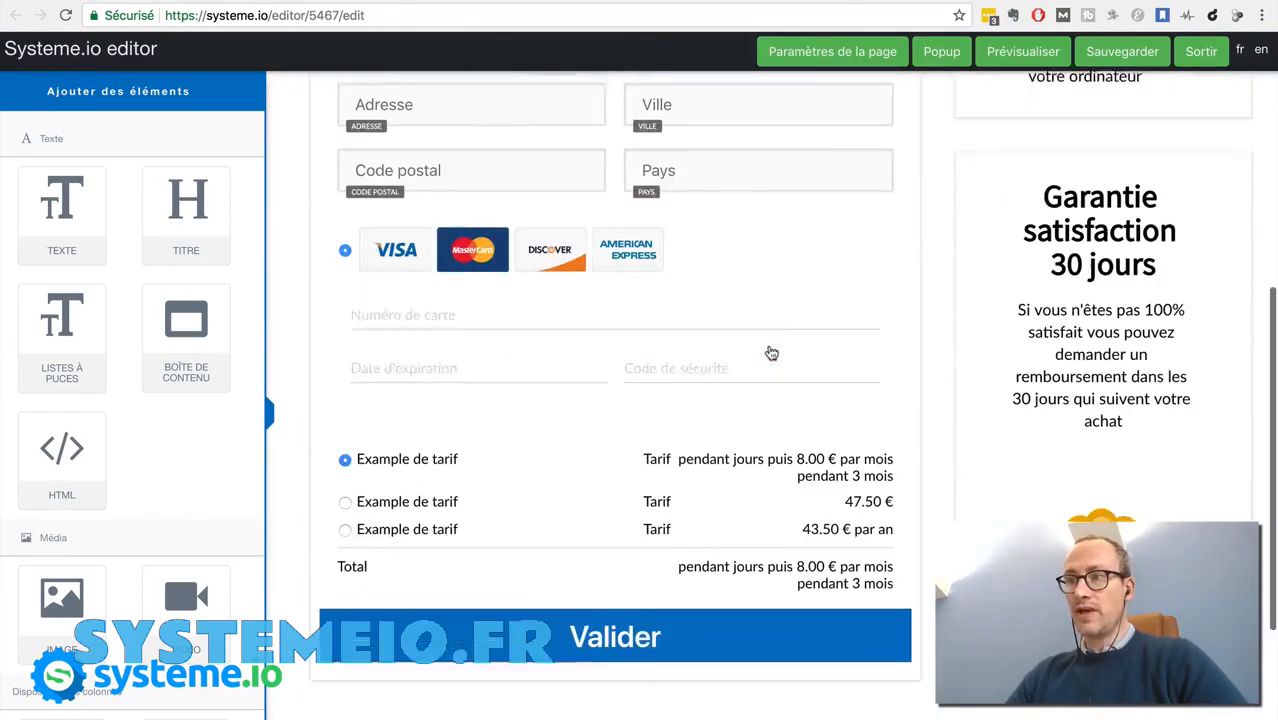
{"action": "scroll", "coordinate": [770, 352], "scroll_direction": "up", "scroll_amount": 5}
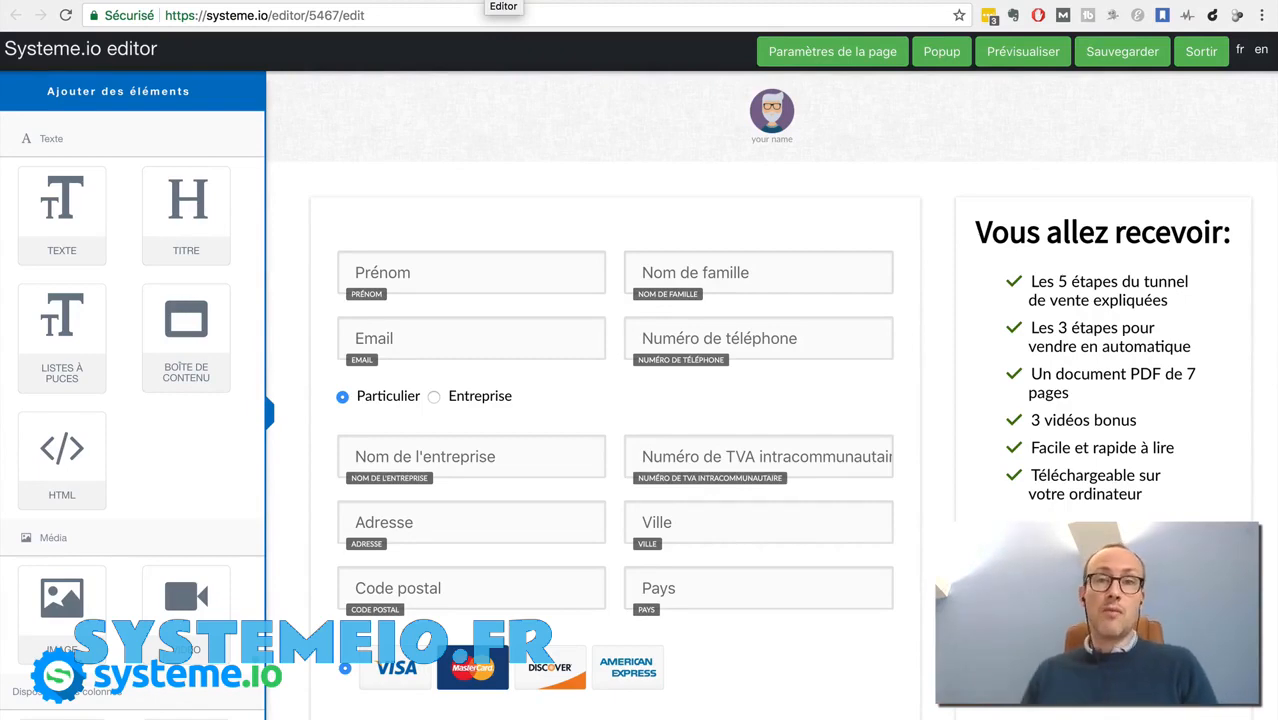
- Switch from the page editor to the systeme.io dashboard and open the list of sales offers
{"action": "left_click", "coordinate": [377, 3]}
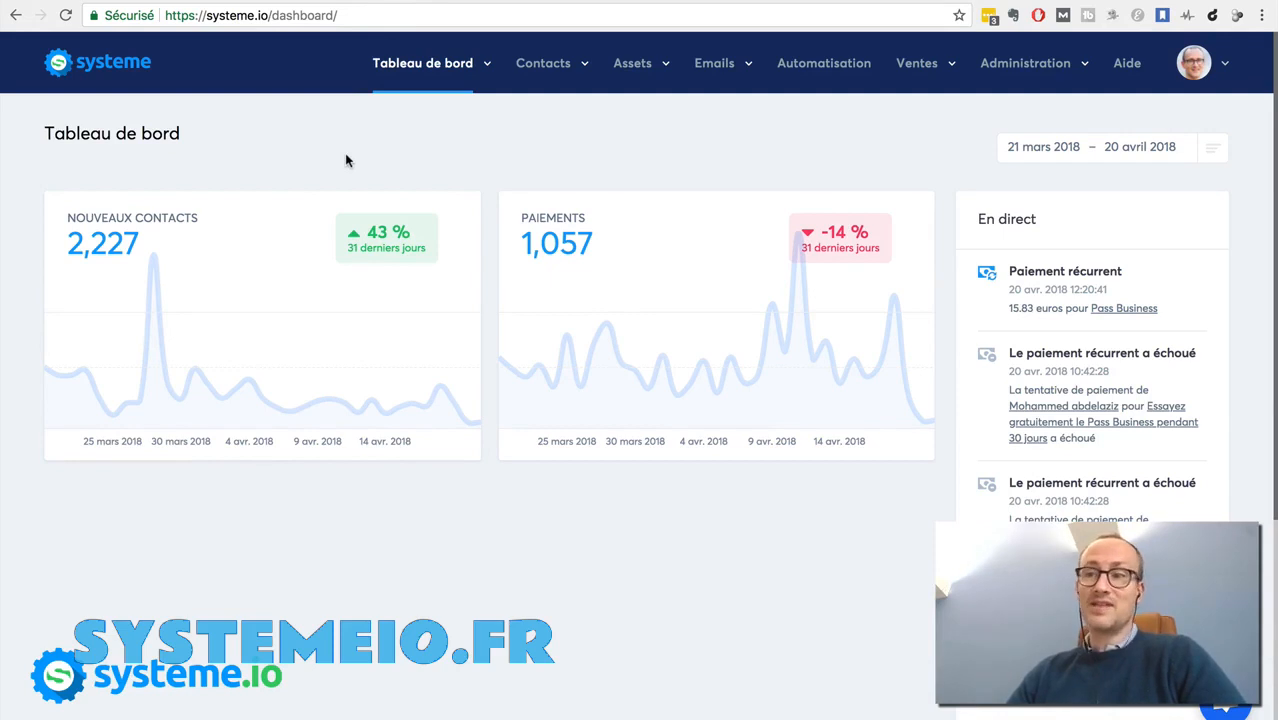
{"action": "mouse_move", "coordinate": [930, 68]}
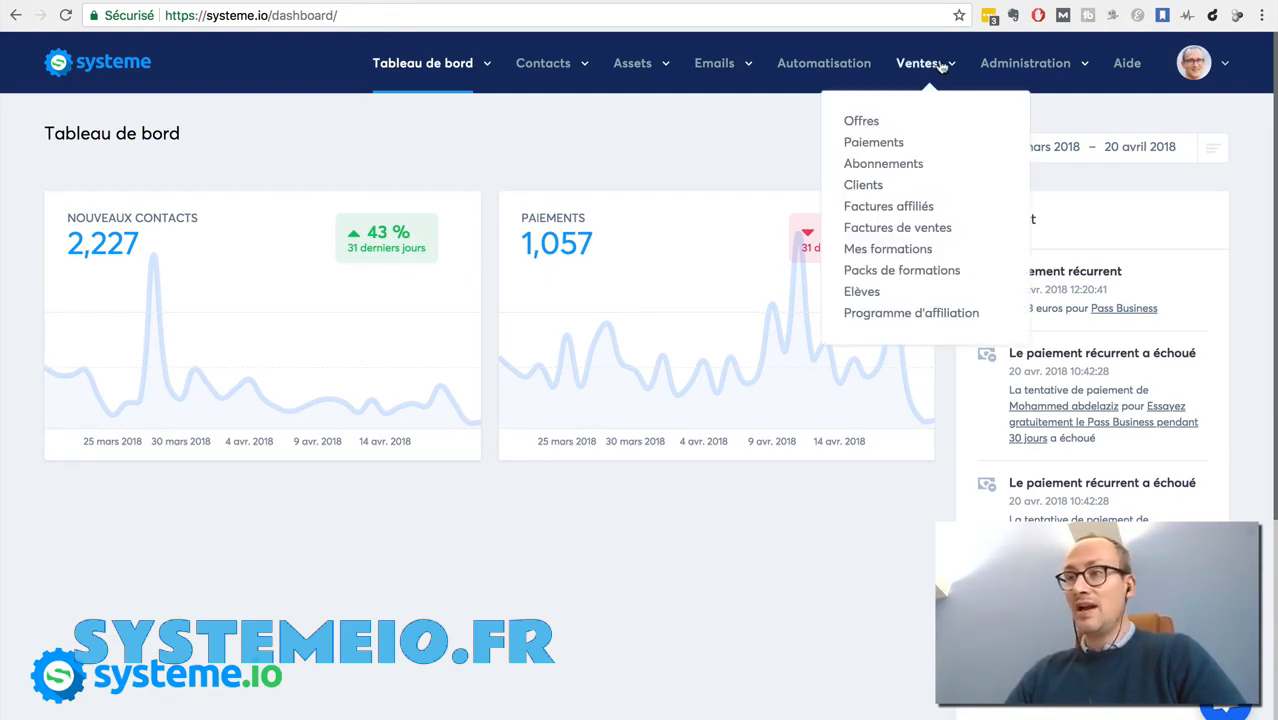
{"action": "left_click", "coordinate": [864, 123]}
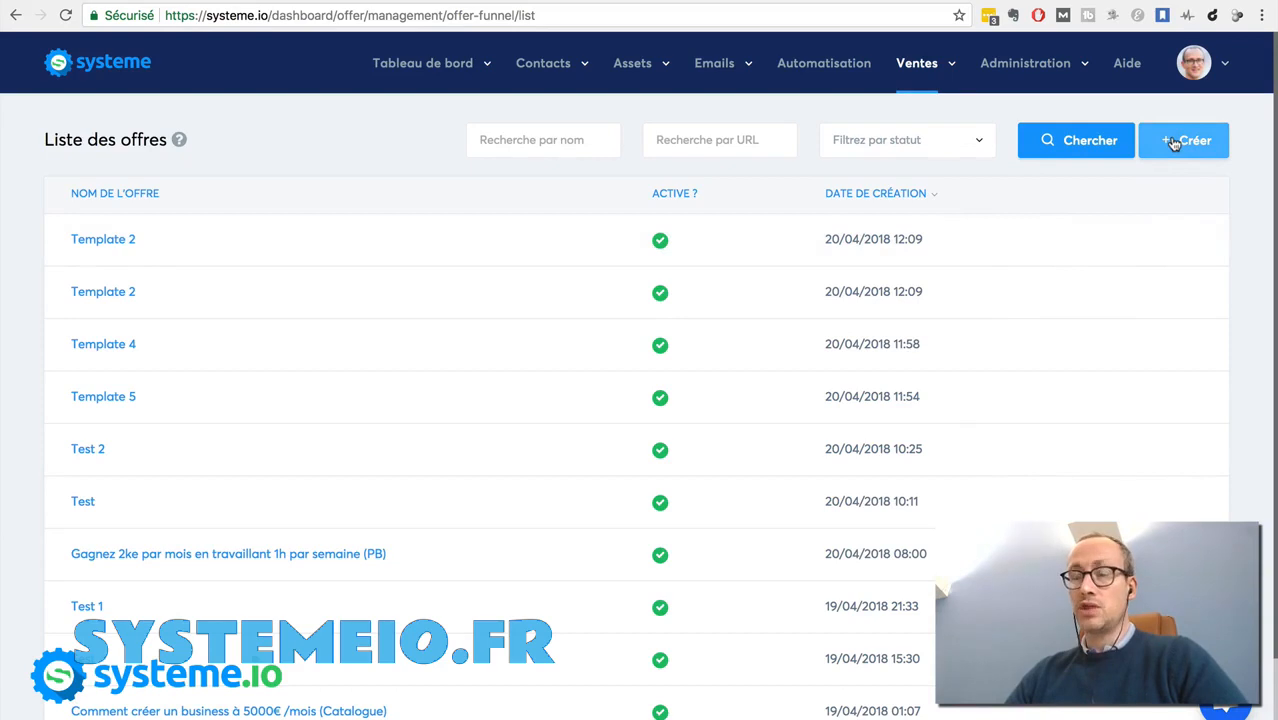
- Open the list of training courses (Mes formations) to see where a course is created
{"action": "mouse_move", "coordinate": [540, 64]}
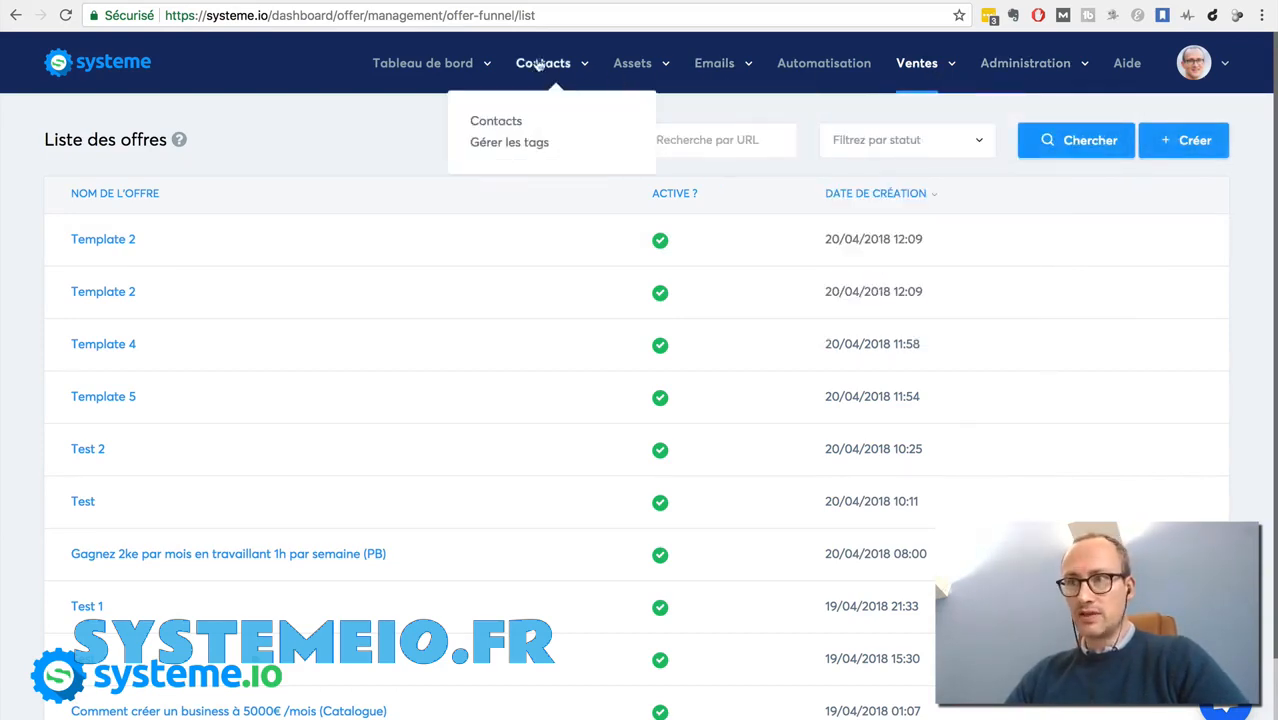
{"action": "mouse_move", "coordinate": [917, 70]}
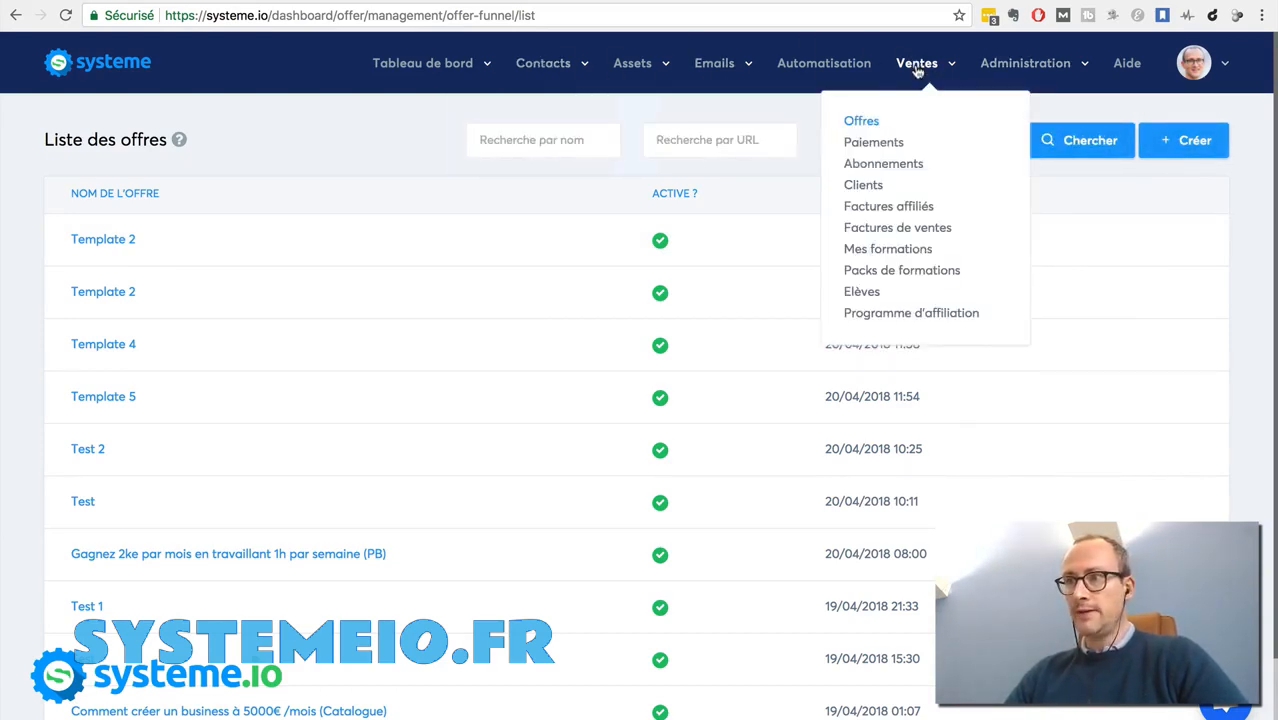
{"action": "left_click", "coordinate": [864, 256]}
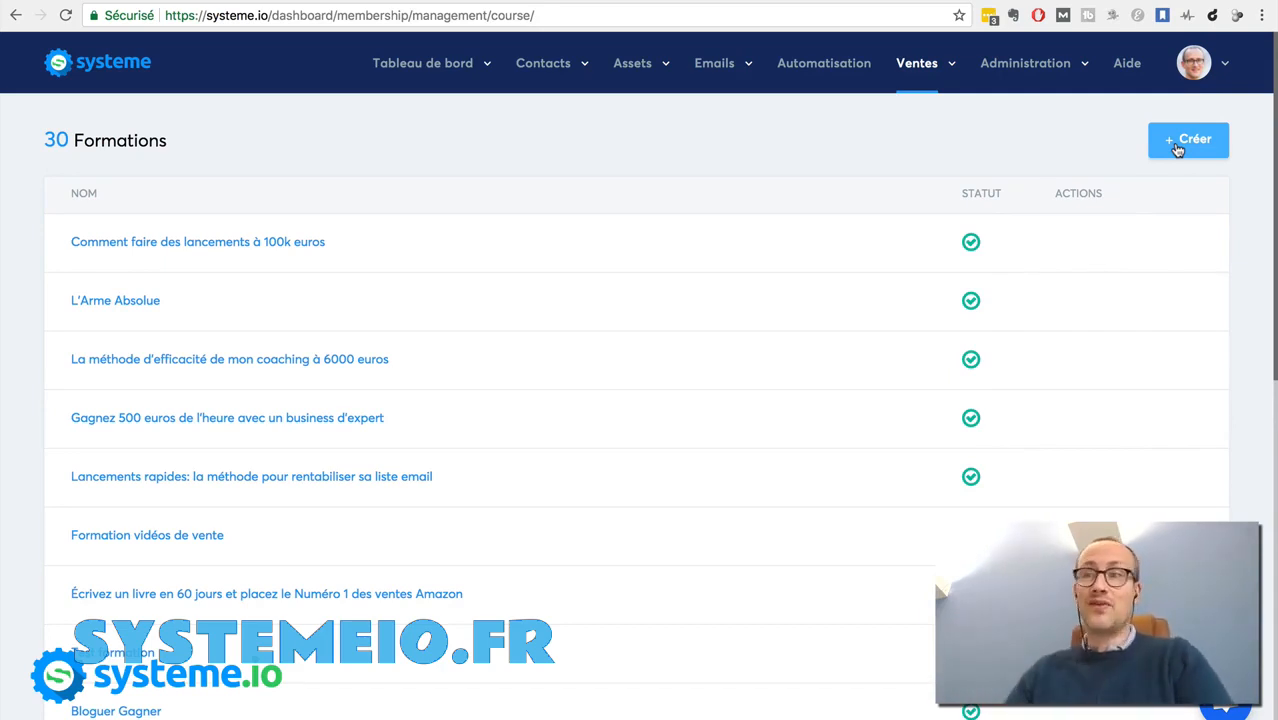
- Return to the list of offers and start a new offer named "Ma super formation"
{"action": "left_click", "coordinate": [918, 92]}
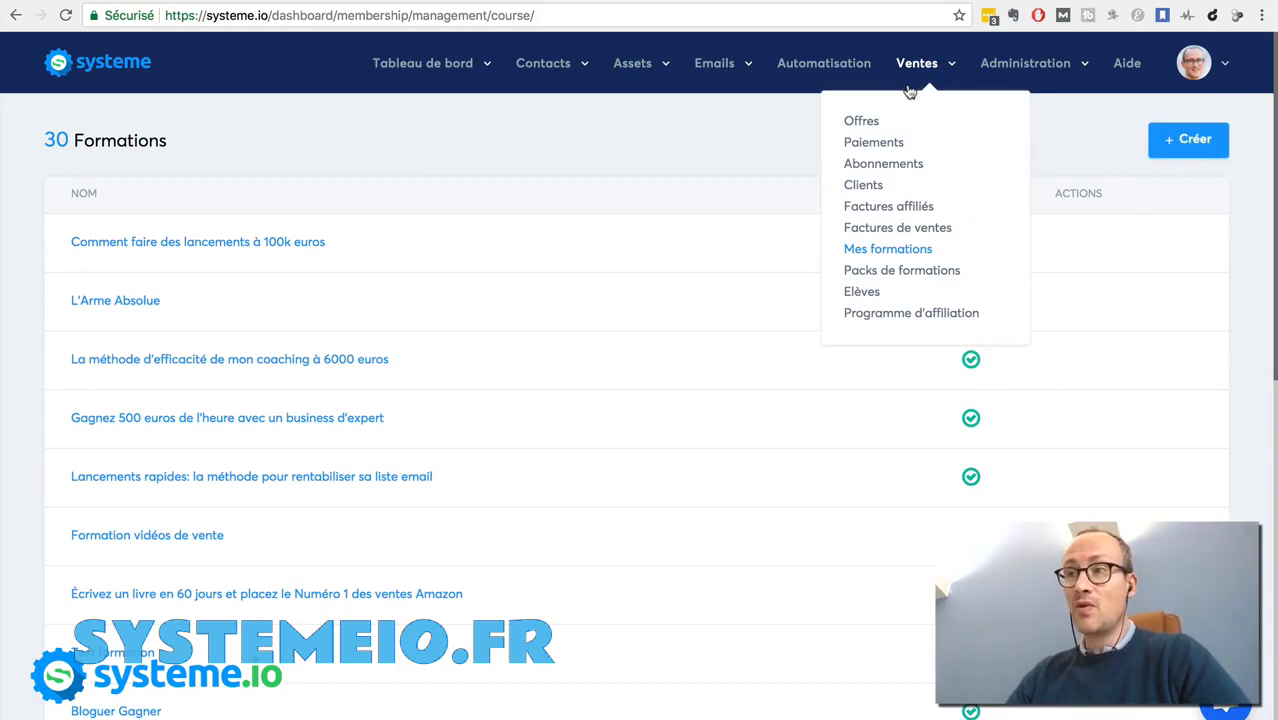
{"action": "left_click", "coordinate": [860, 122]}
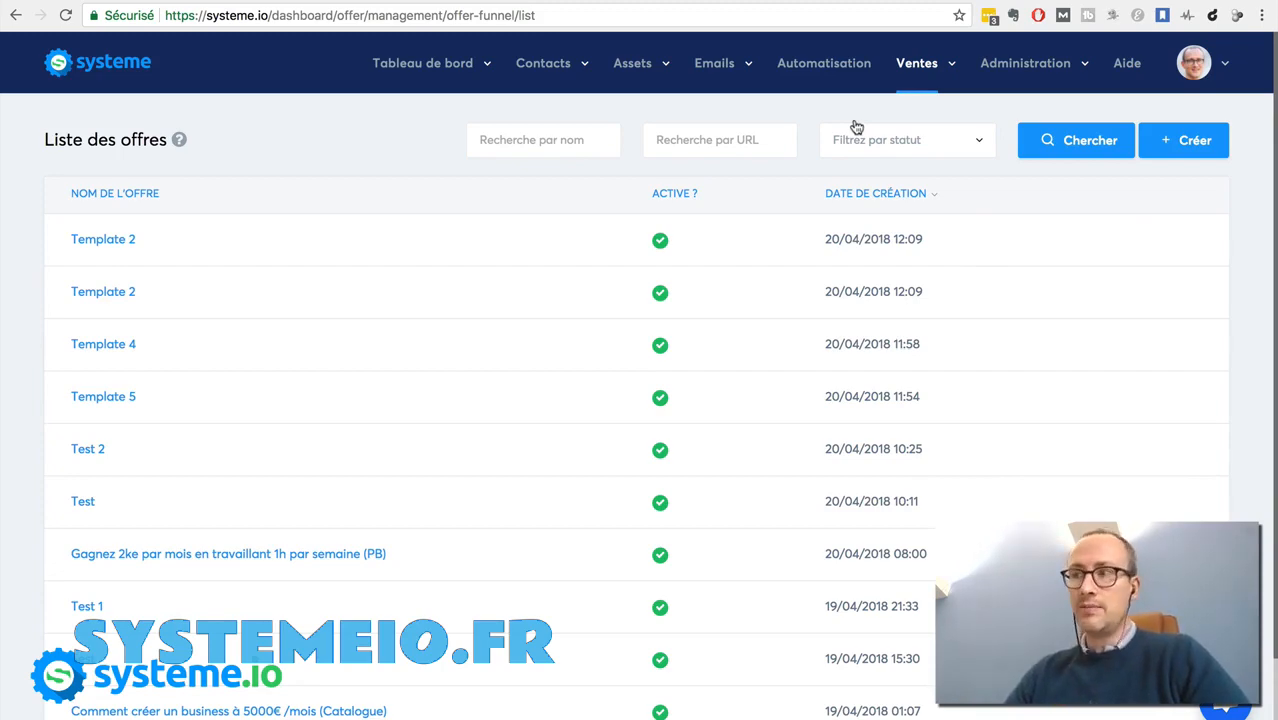
{"action": "left_click", "coordinate": [1167, 140]}
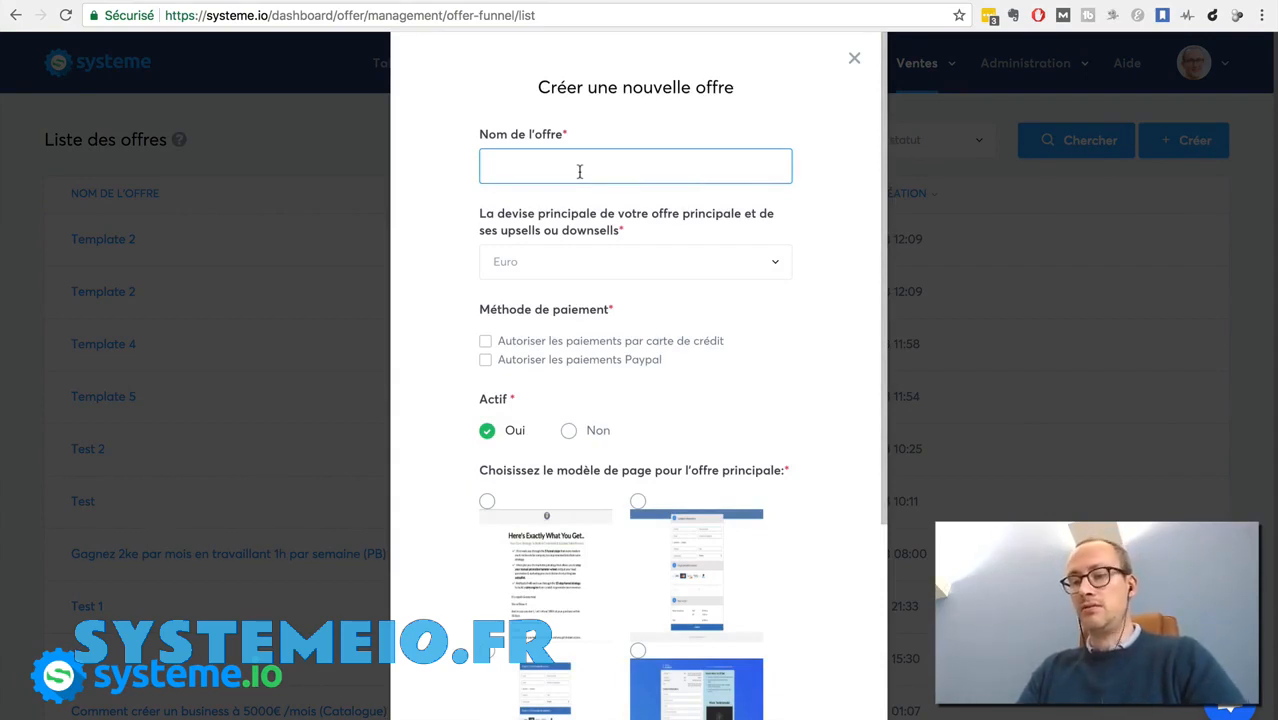
{"action": "type", "text": "Ma super formation"}
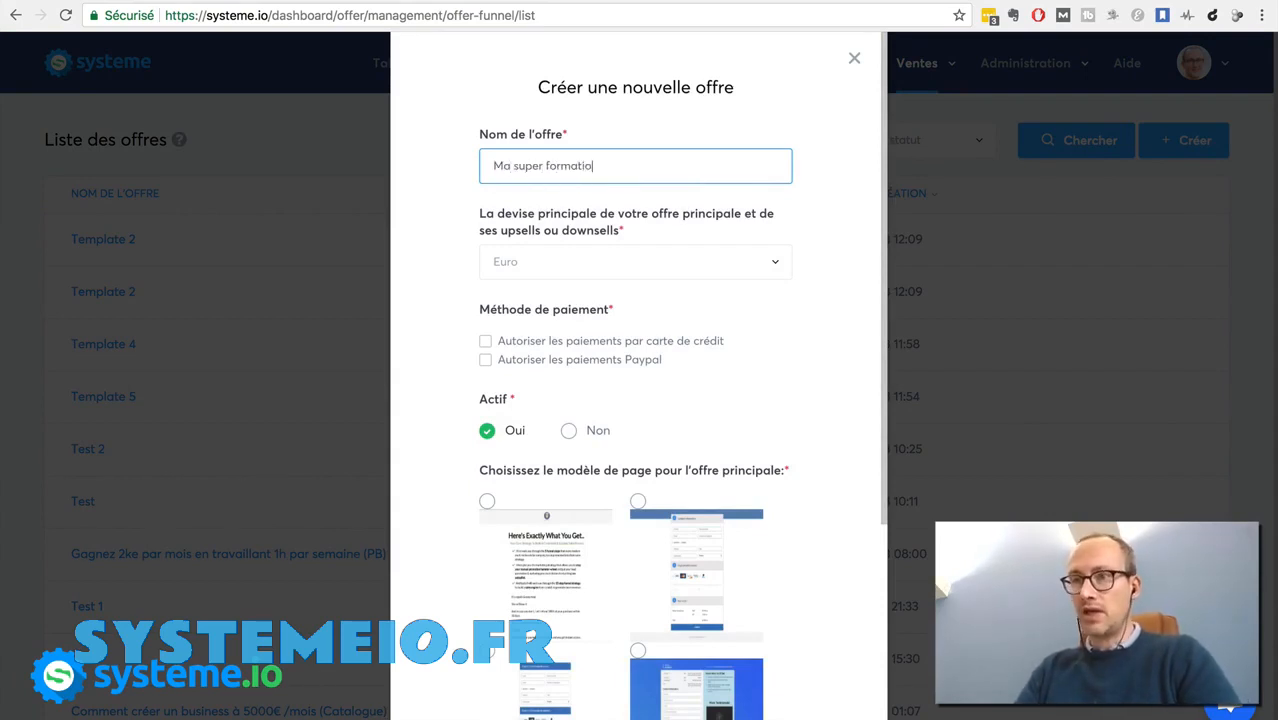
- Set the new offer's main currency to Euro and allow both credit card and Paypal payments
{"action": "left_click", "coordinate": [645, 274]}
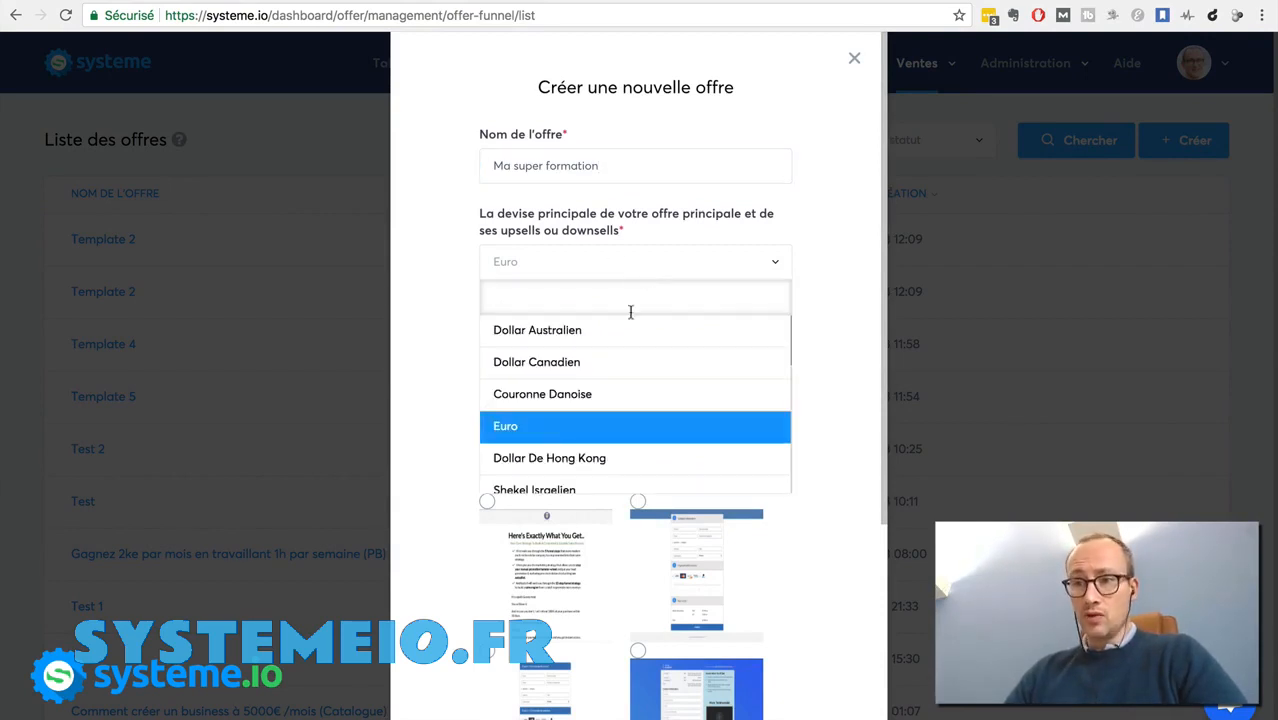
{"action": "scroll", "coordinate": [607, 381], "scroll_direction": "down", "scroll_amount": 6}
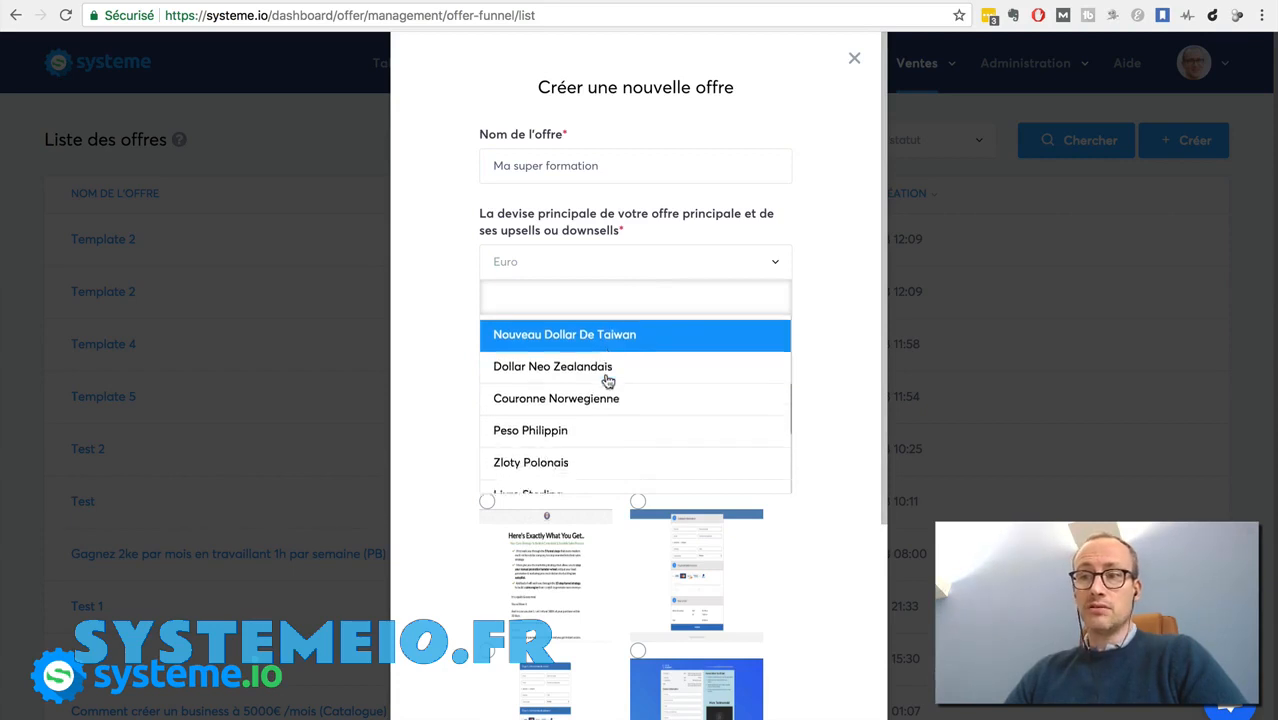
{"action": "scroll", "coordinate": [607, 381], "scroll_direction": "down", "scroll_amount": 2}
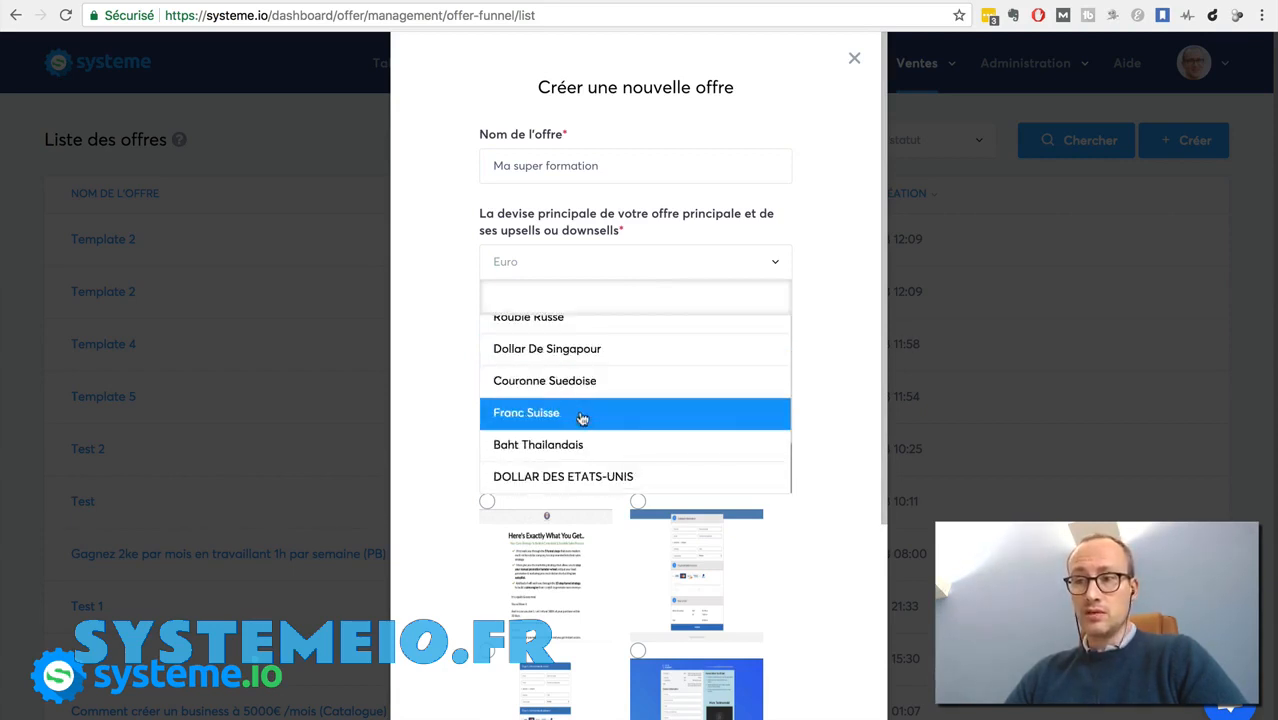
{"action": "type", "text": "eur"}
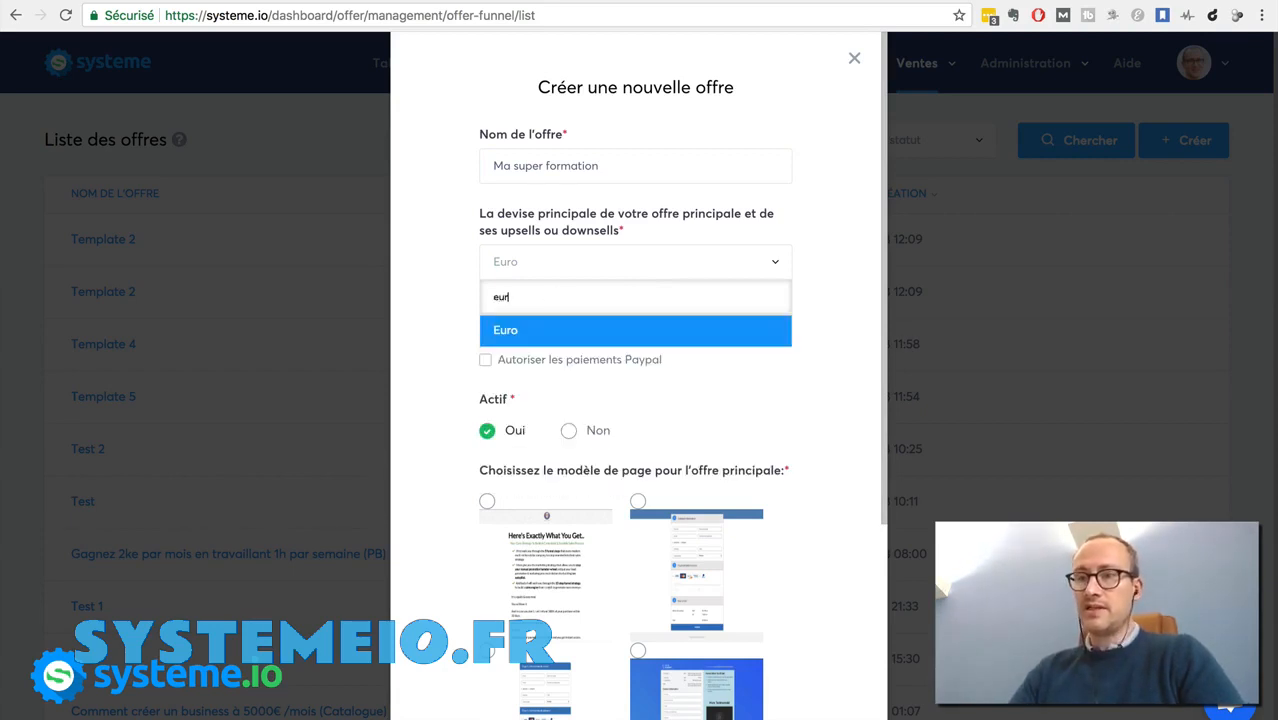
{"action": "key", "text": "Return"}
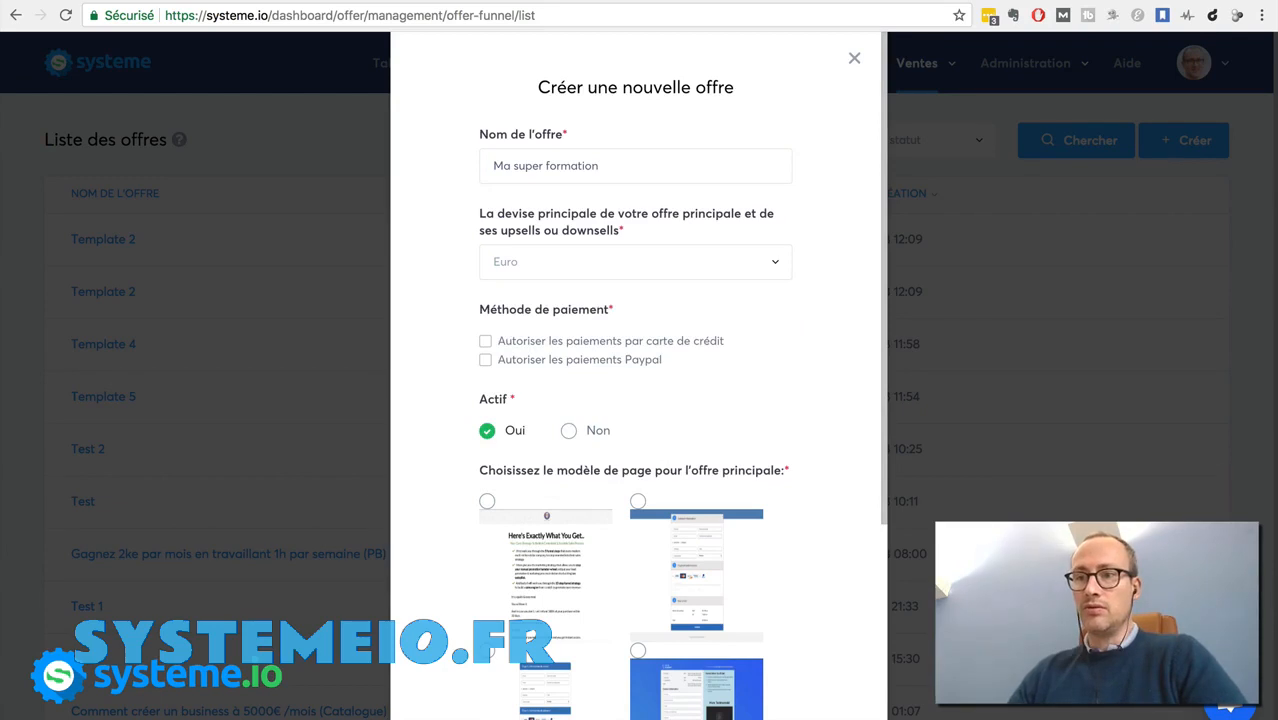
{"action": "left_click", "coordinate": [485, 342]}
{"action": "left_click", "coordinate": [485, 359]}
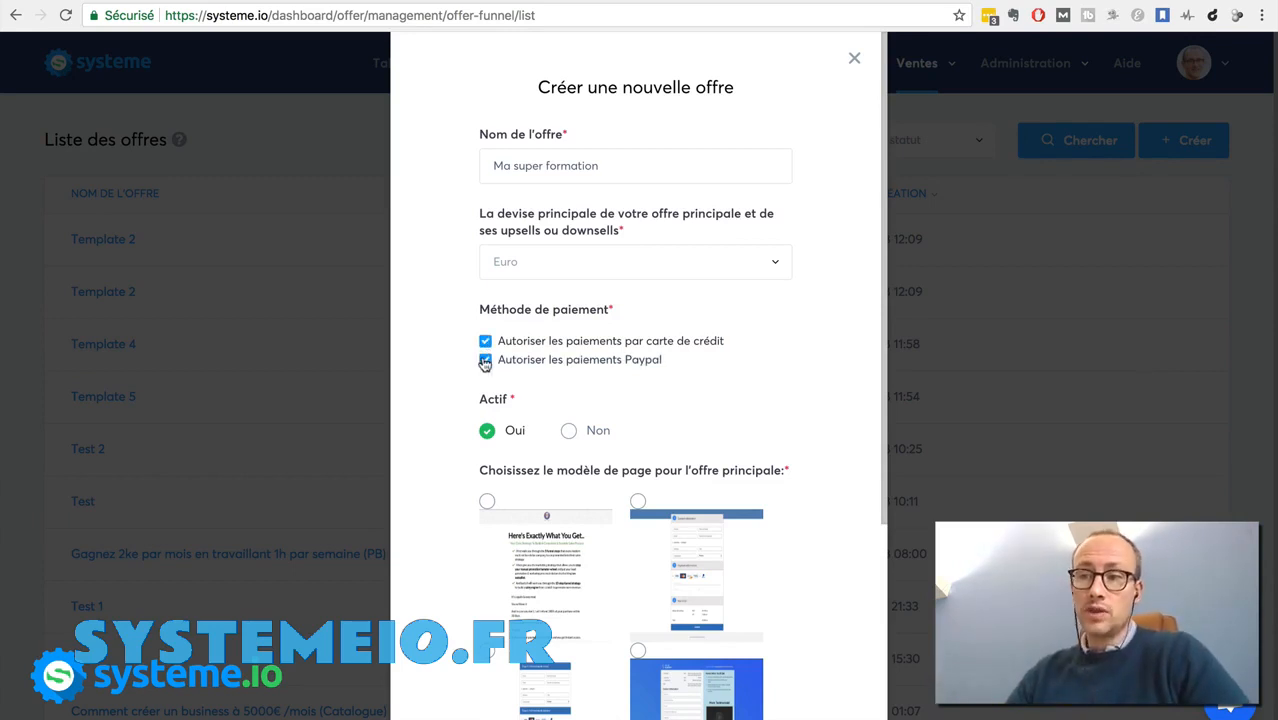
- Set the offer as active, keep the "Nom du produit" page template, and save the offer
{"action": "scroll", "coordinate": [824, 387], "scroll_direction": "down", "scroll_amount": 2}
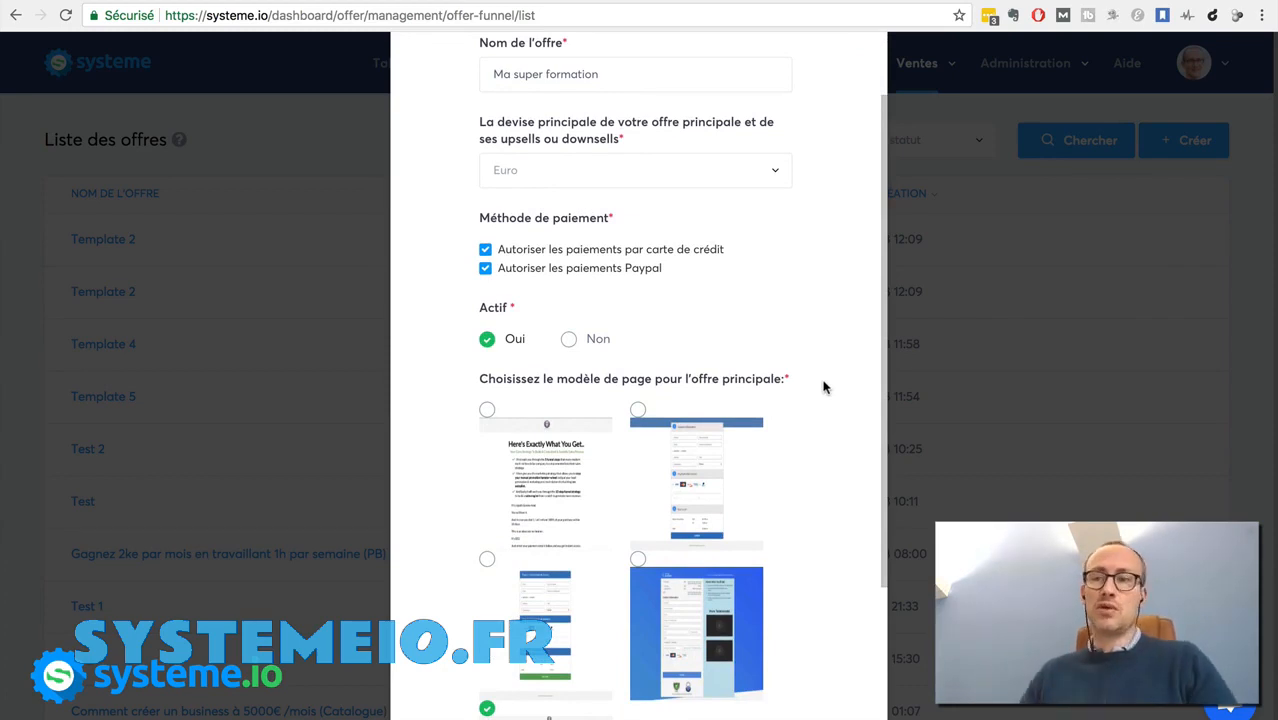
{"action": "scroll", "coordinate": [824, 387], "scroll_direction": "down", "scroll_amount": 3}
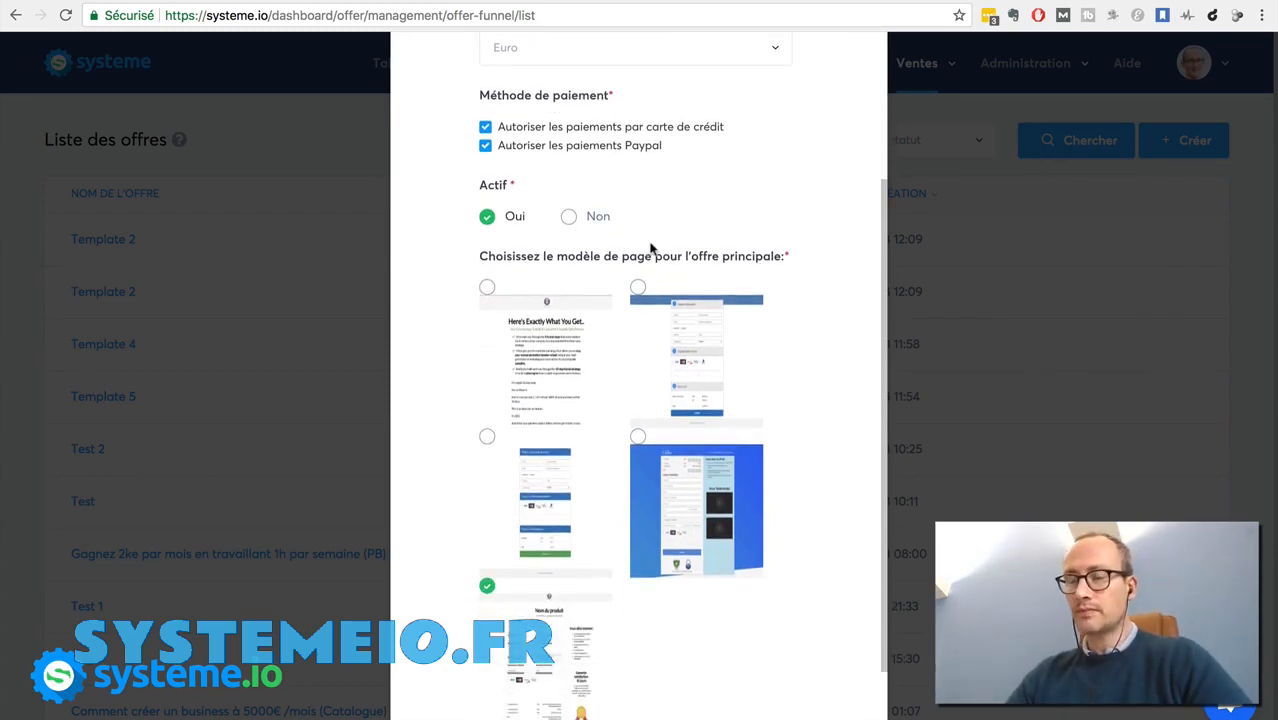
{"action": "left_click", "coordinate": [568, 218]}
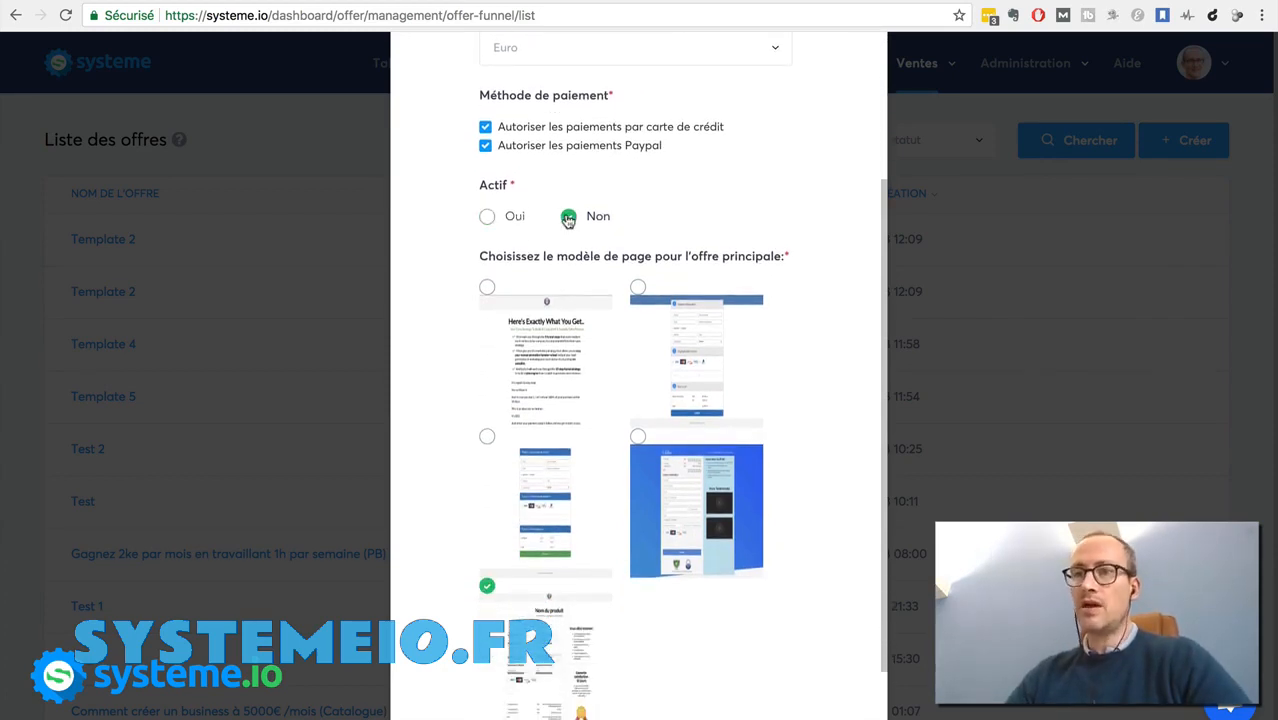
{"action": "left_click", "coordinate": [487, 217]}
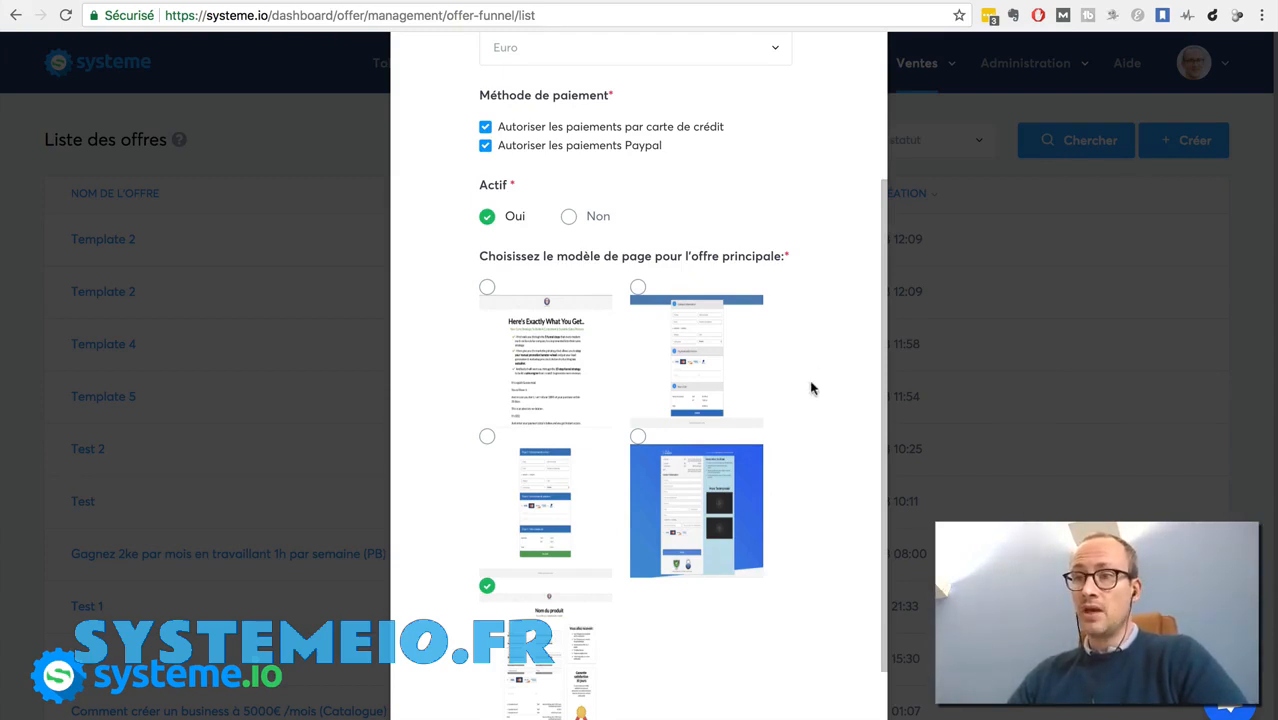
{"action": "scroll", "coordinate": [811, 388], "scroll_direction": "down", "scroll_amount": 2}
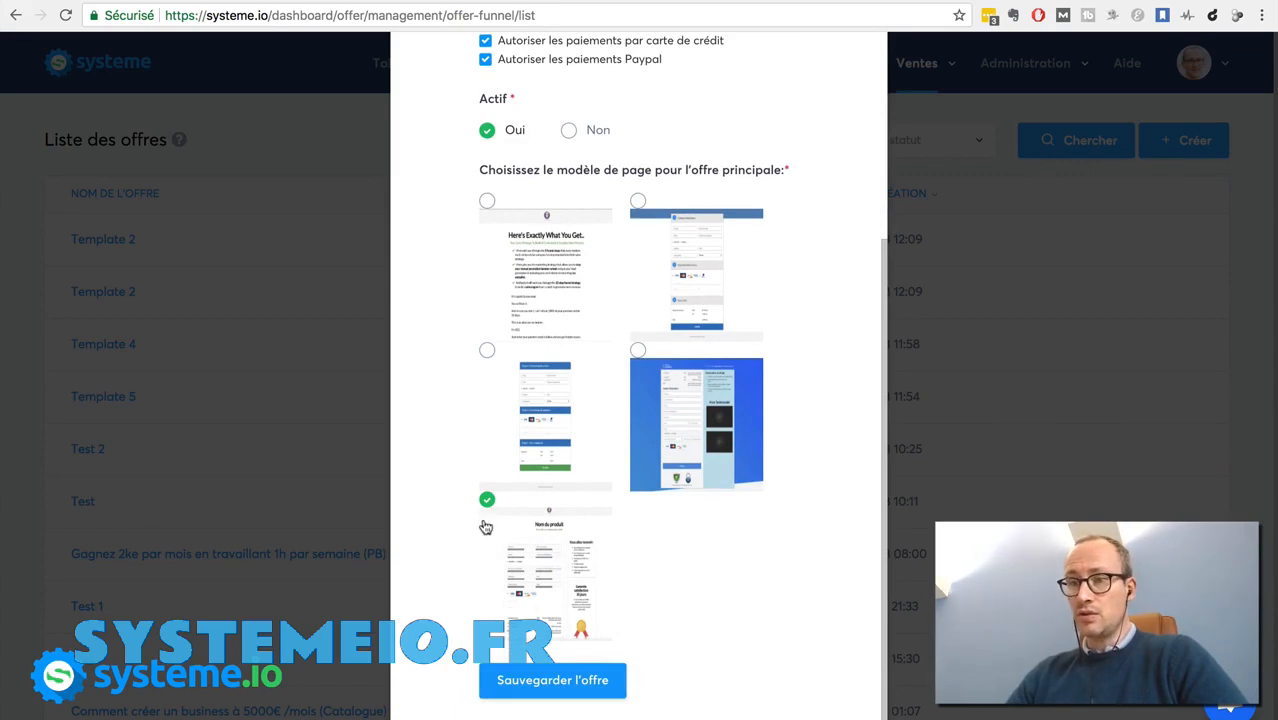
{"action": "scroll", "coordinate": [730, 576], "scroll_direction": "down", "scroll_amount": 1}
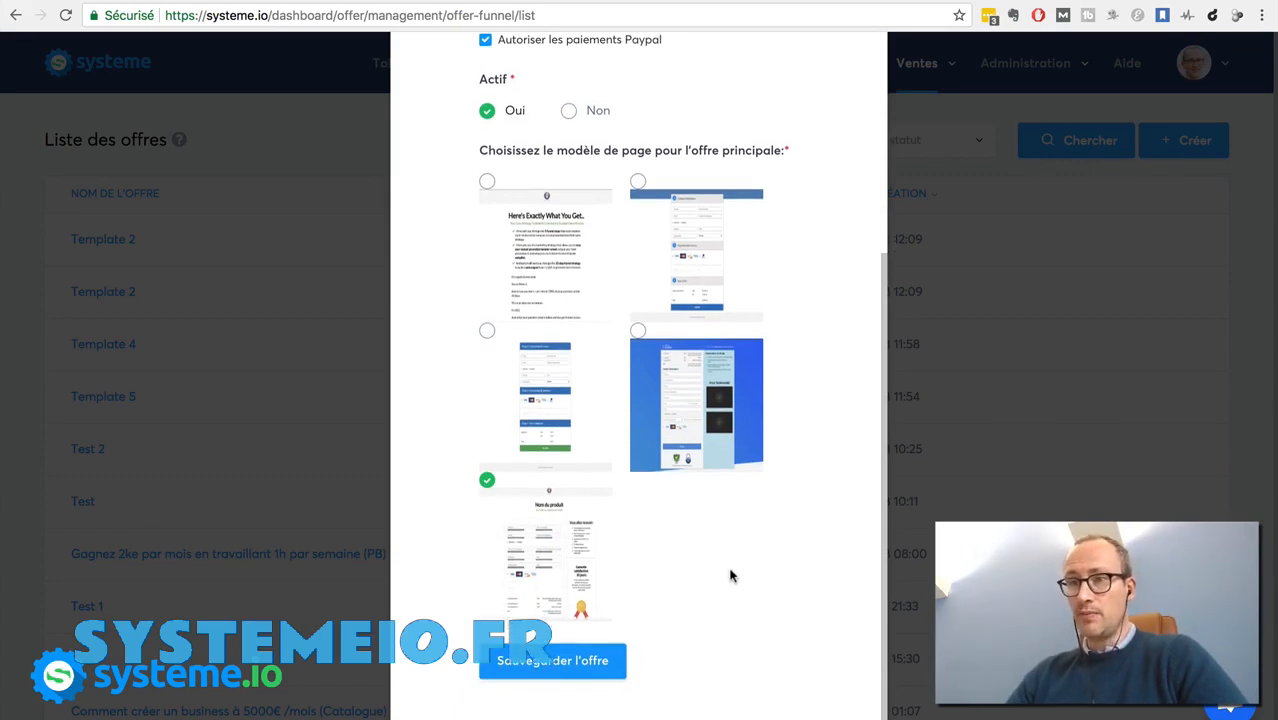
{"action": "left_click", "coordinate": [567, 662]}
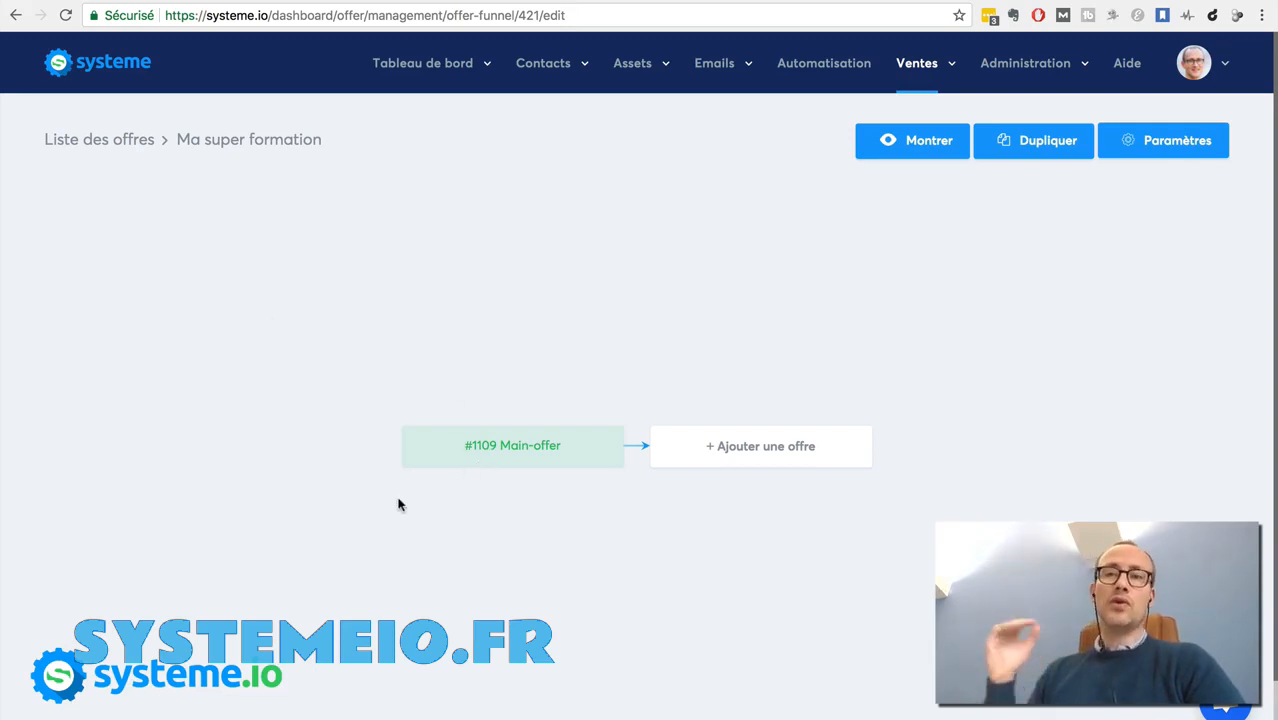
- Open the main offer of "Ma super formation" and change its name to "Offre principale"
{"action": "left_click", "coordinate": [512, 446]}
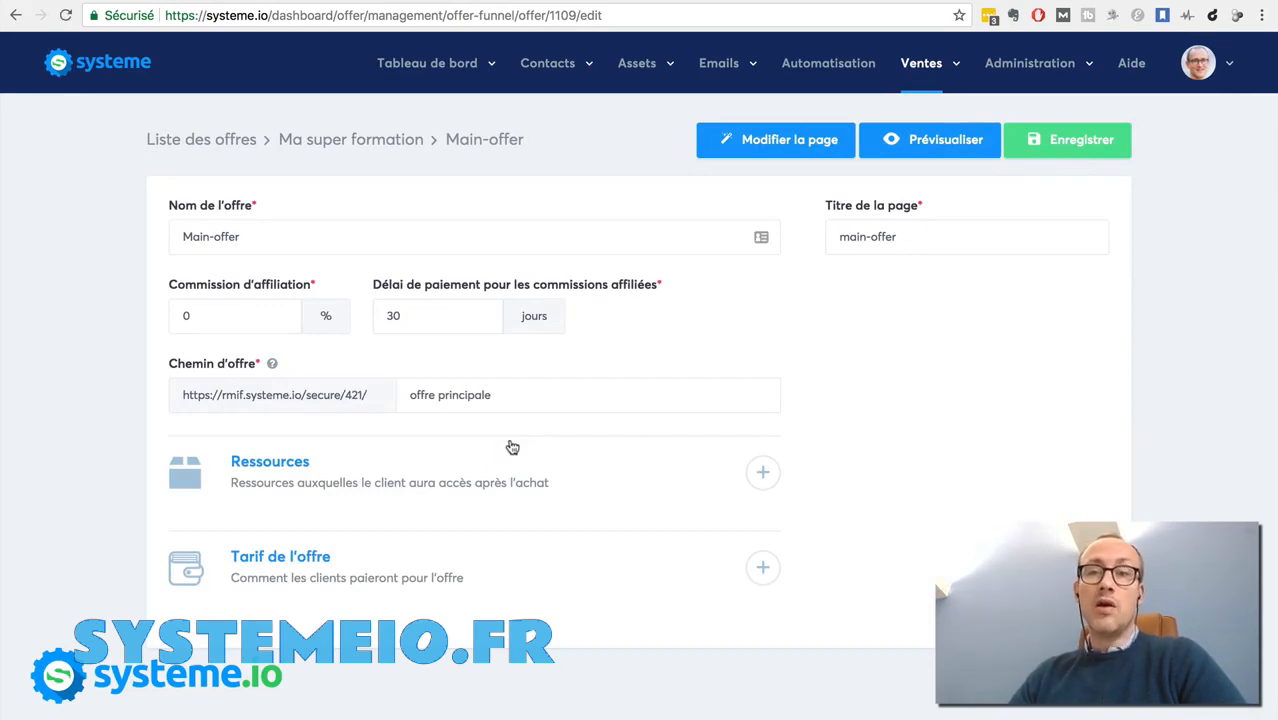
{"action": "left_click_drag", "start_coordinate": [254, 237], "coordinate": [143, 241]}
{"action": "type", "text": "O"}
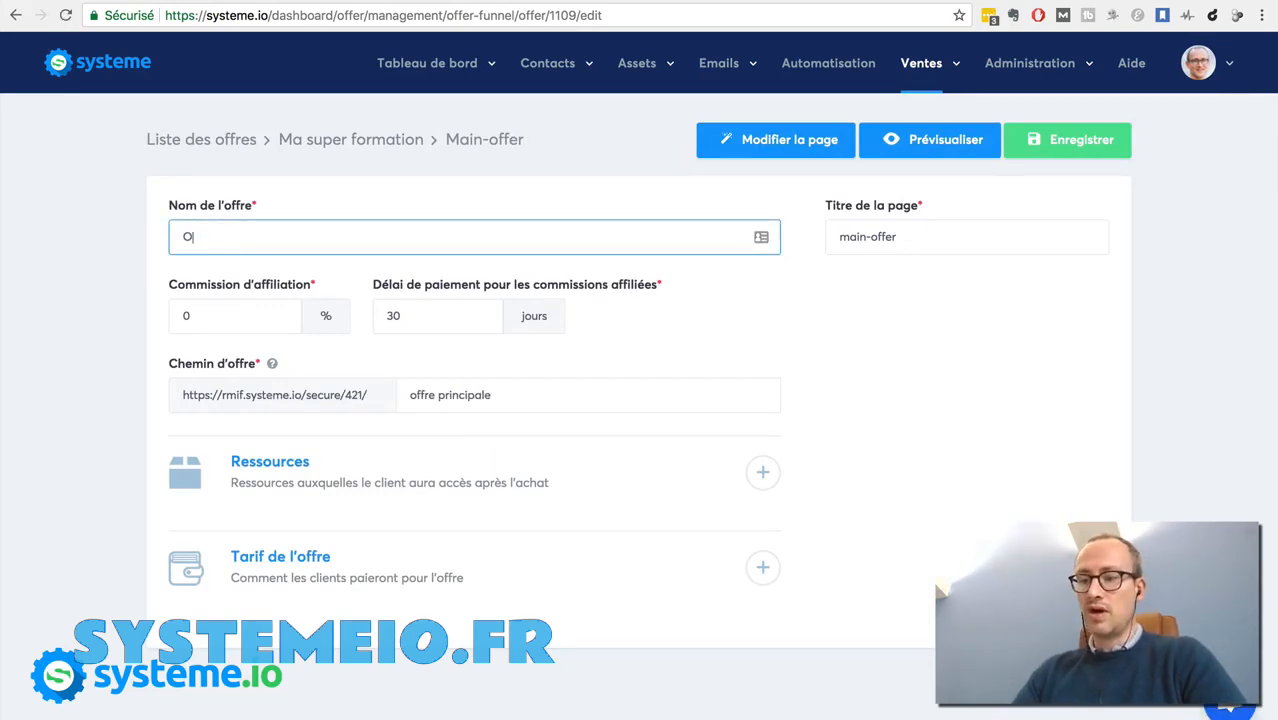
{"action": "type", "text": "ffre principale"}
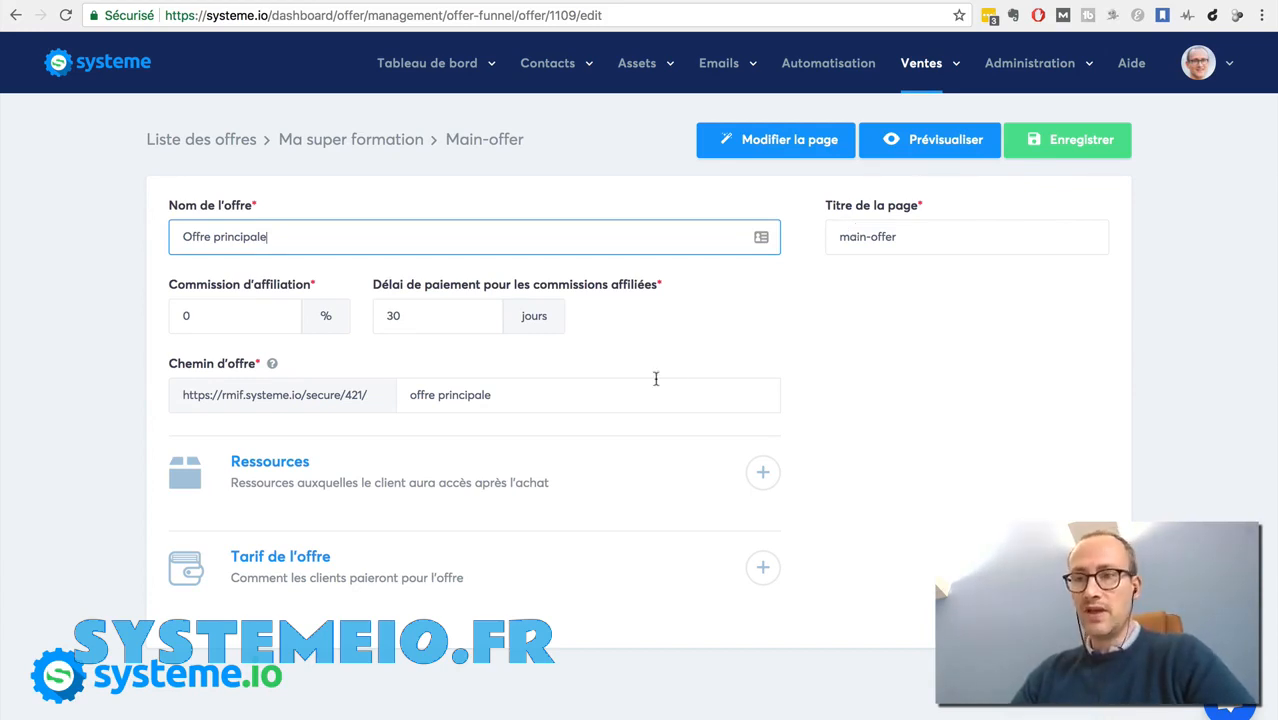
- Save the main offer with "offre principale" as its offer path
{"action": "left_click", "coordinate": [531, 395]}
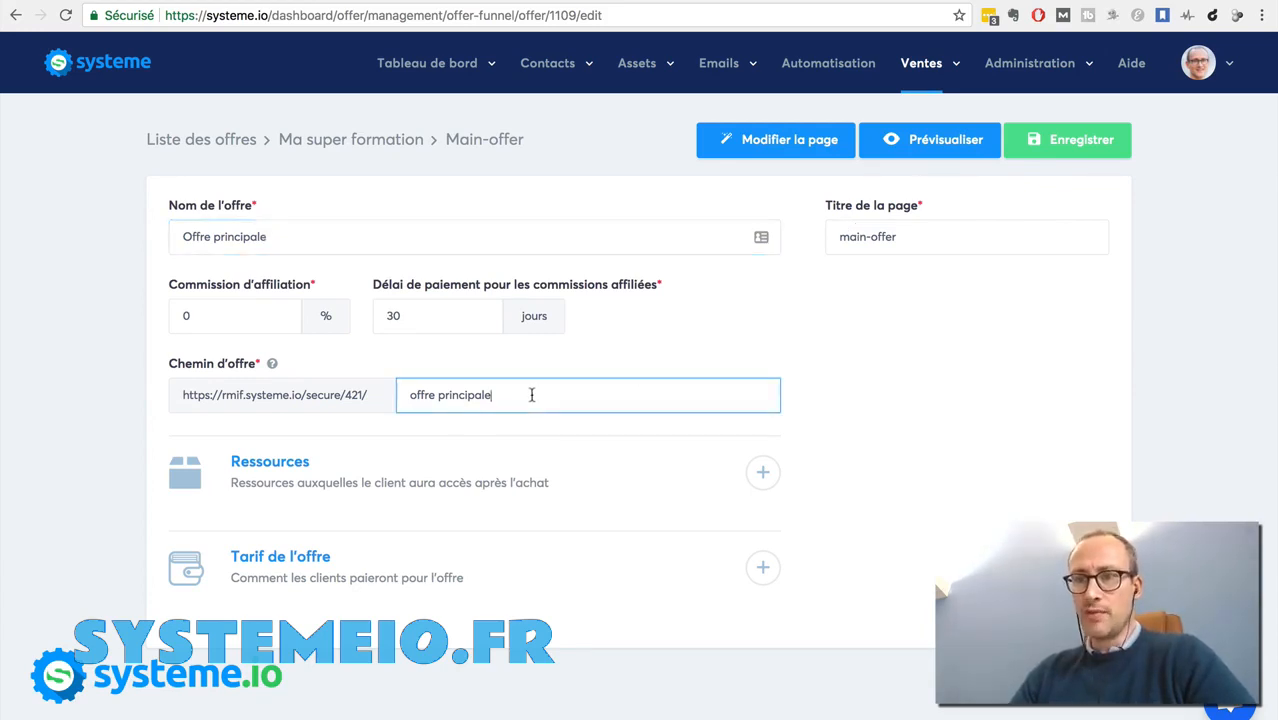
{"action": "left_click_drag", "start_coordinate": [531, 395], "coordinate": [413, 383]}
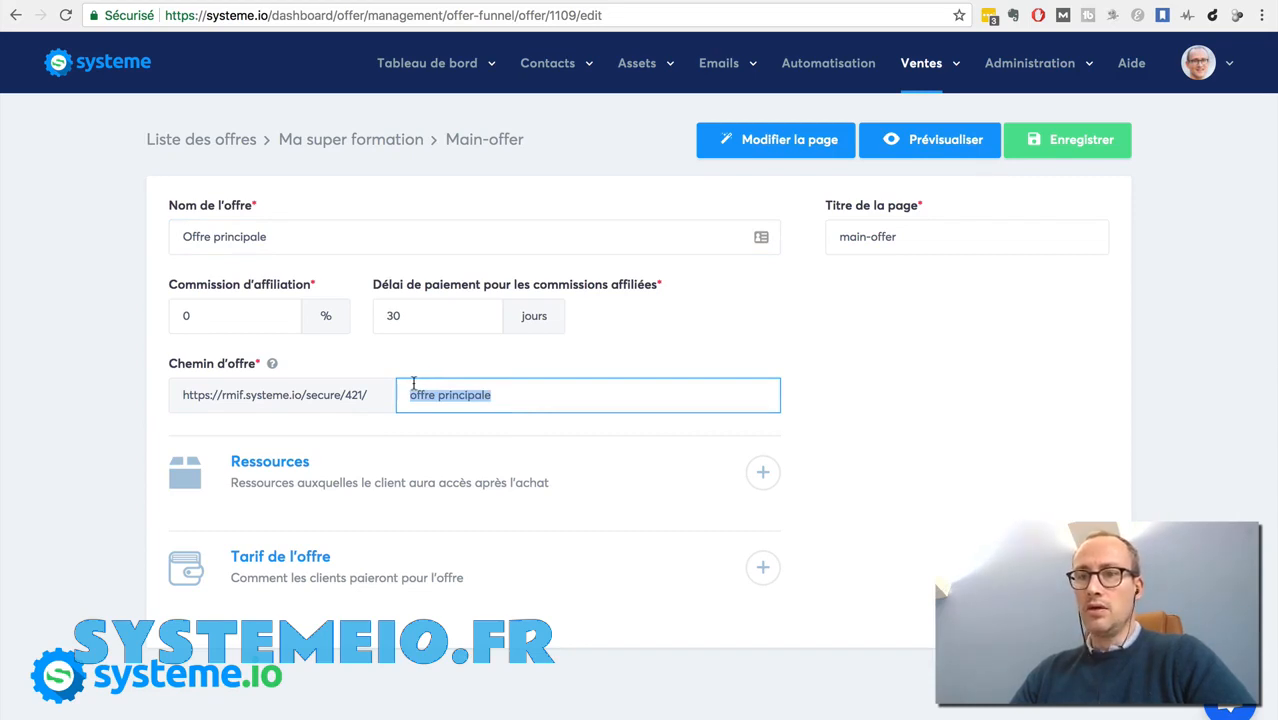
{"action": "left_click", "coordinate": [870, 412]}
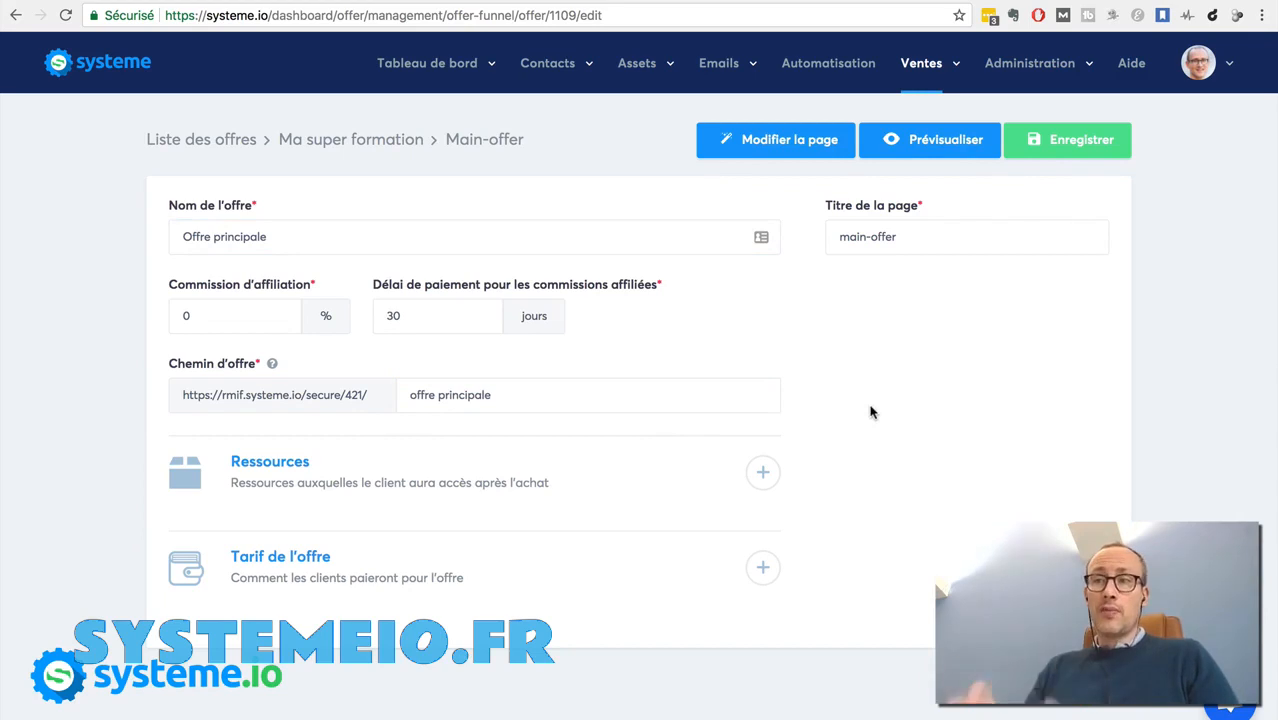
{"action": "left_click", "coordinate": [1043, 148]}
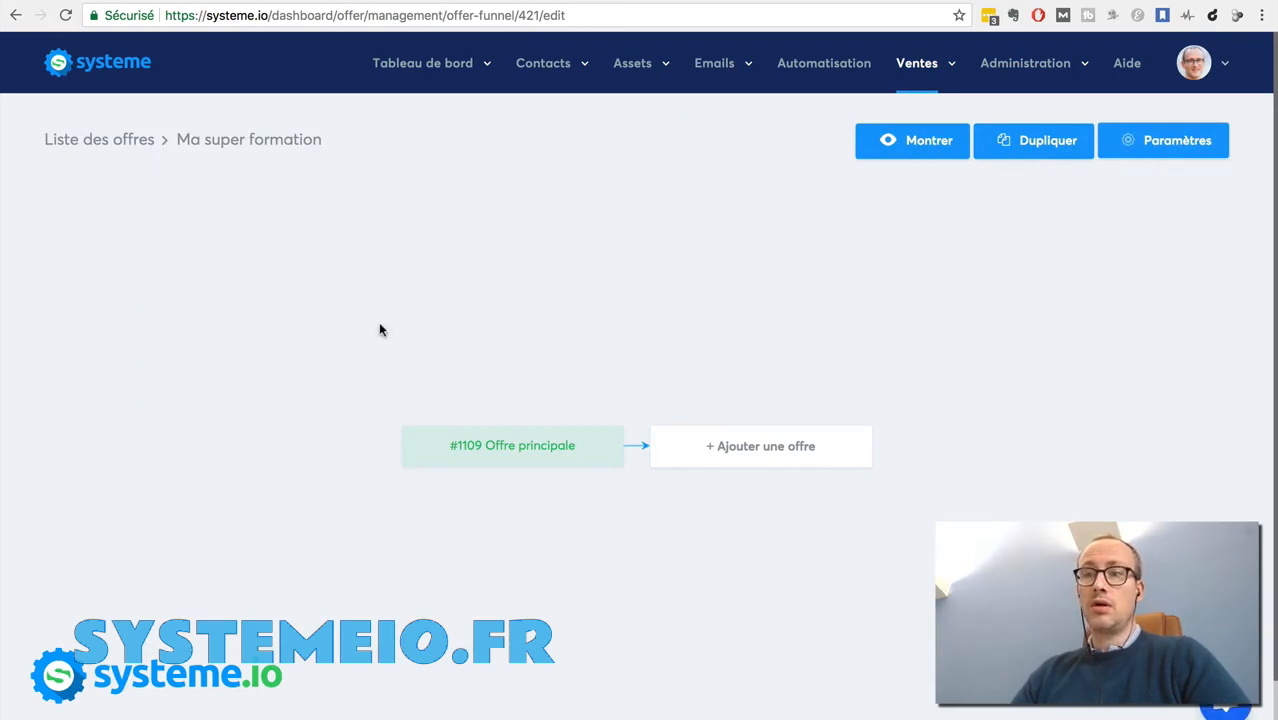
- Add an upsell offer after "Offre principale" in the sales funnel, using the video page template
{"action": "left_click", "coordinate": [475, 455]}
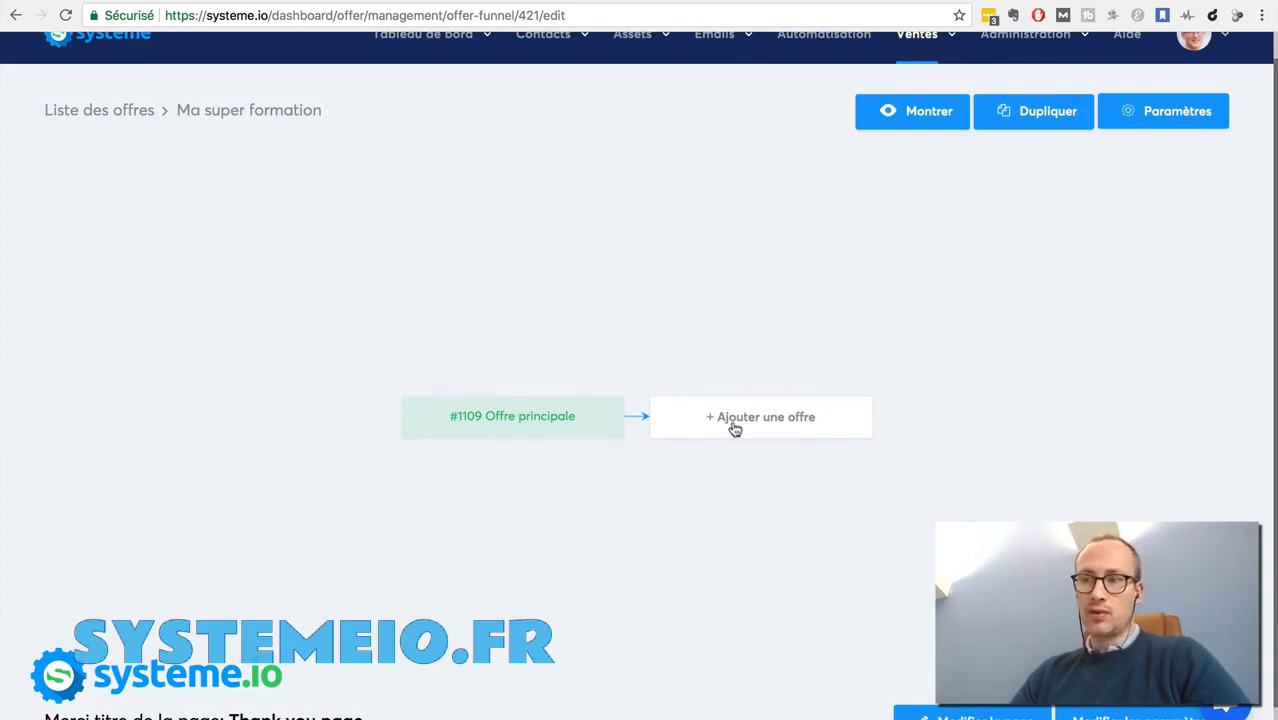
{"action": "left_click", "coordinate": [789, 424]}
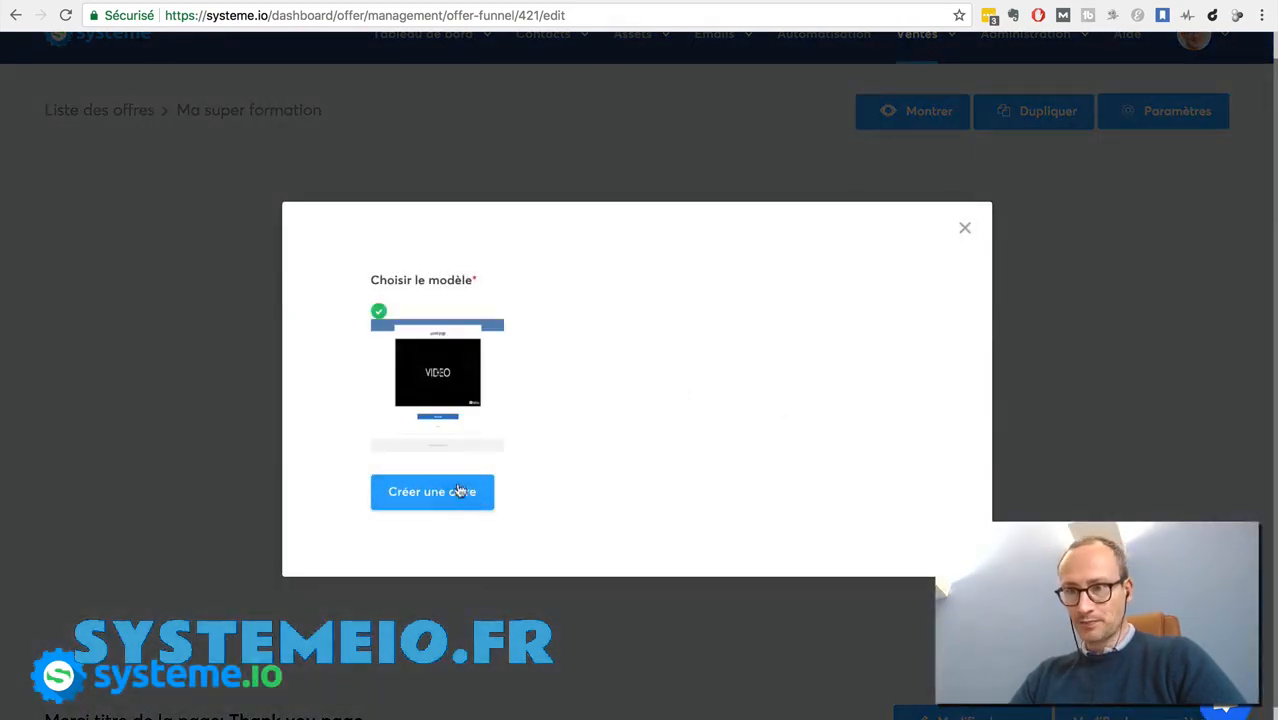
{"action": "left_click", "coordinate": [445, 491]}
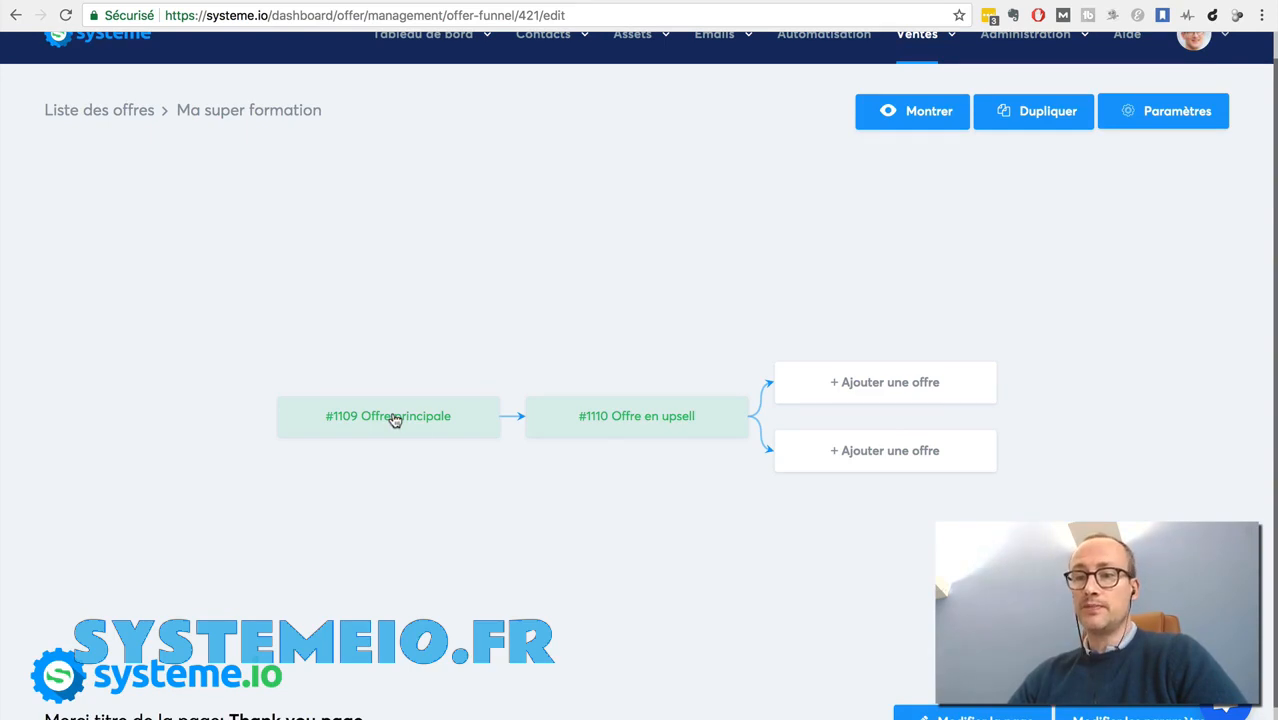
- Reopen "Offre principale" from the funnel and set its affiliate commission to 40%
{"action": "scroll", "coordinate": [558, 528], "scroll_direction": "down", "scroll_amount": 1}
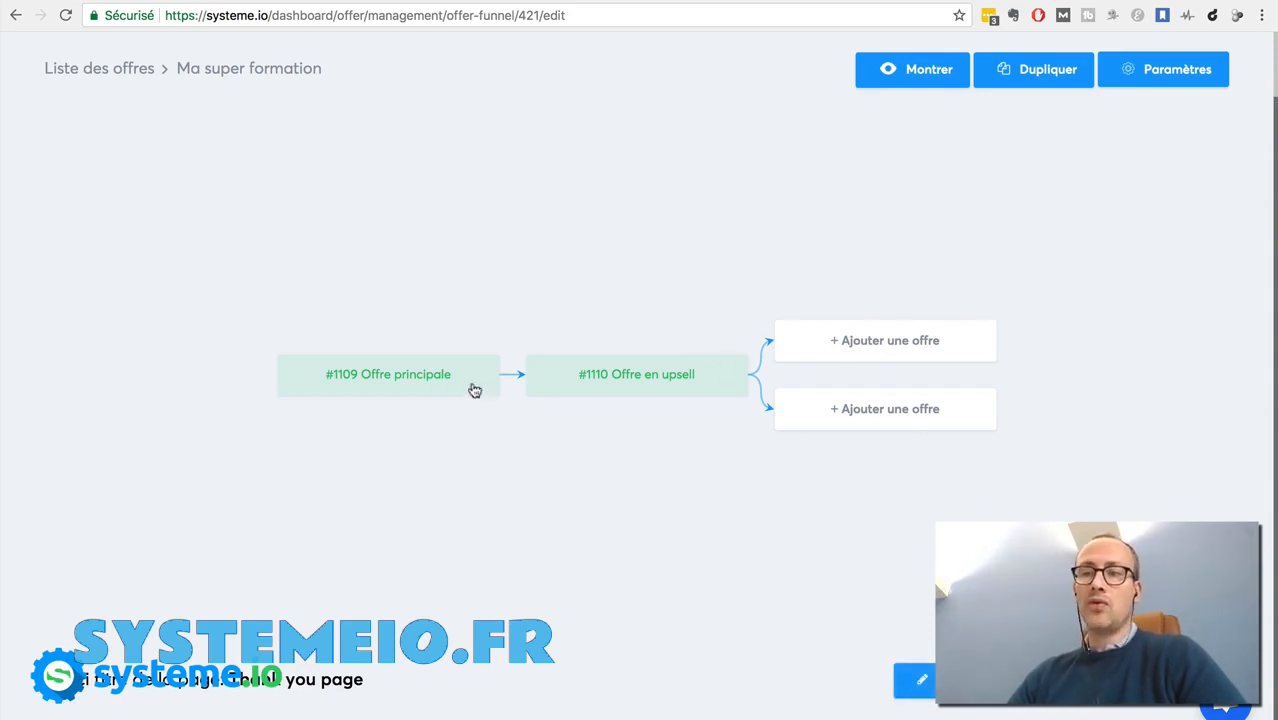
{"action": "left_click", "coordinate": [370, 383]}
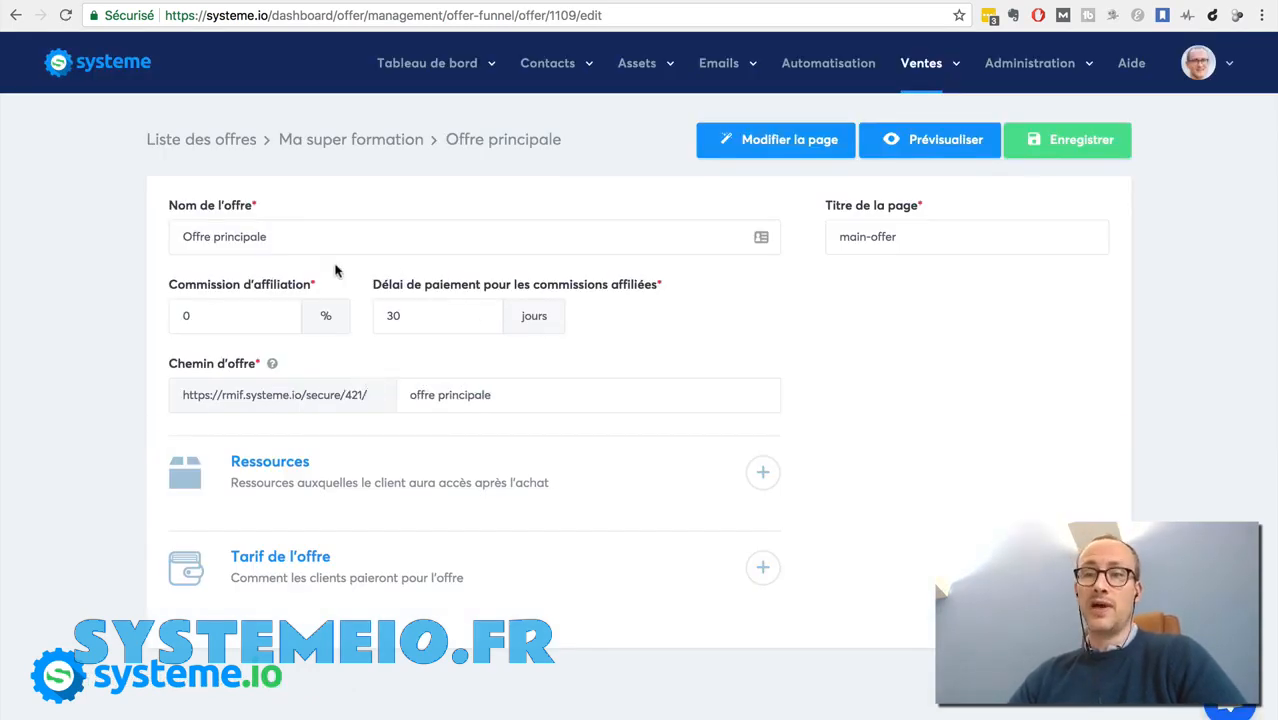
{"action": "left_click", "coordinate": [228, 316]}
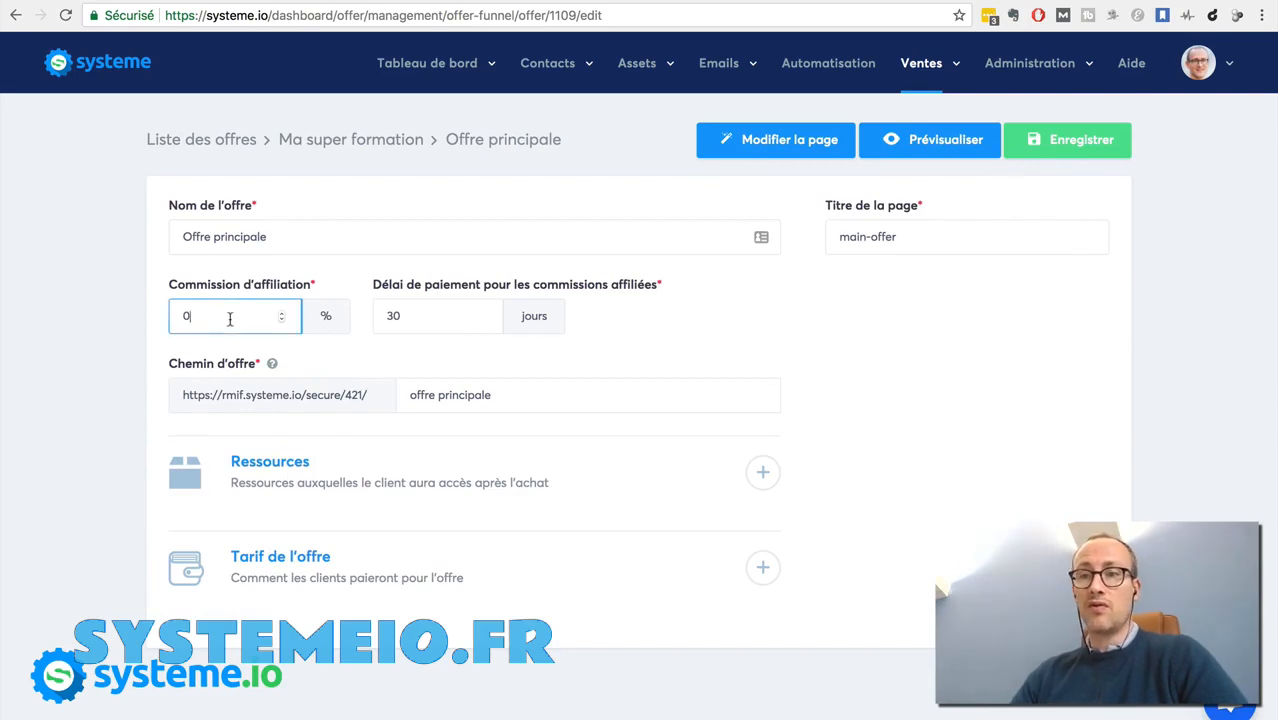
{"action": "key", "text": "BackSpace"}
{"action": "type", "text": "40"}
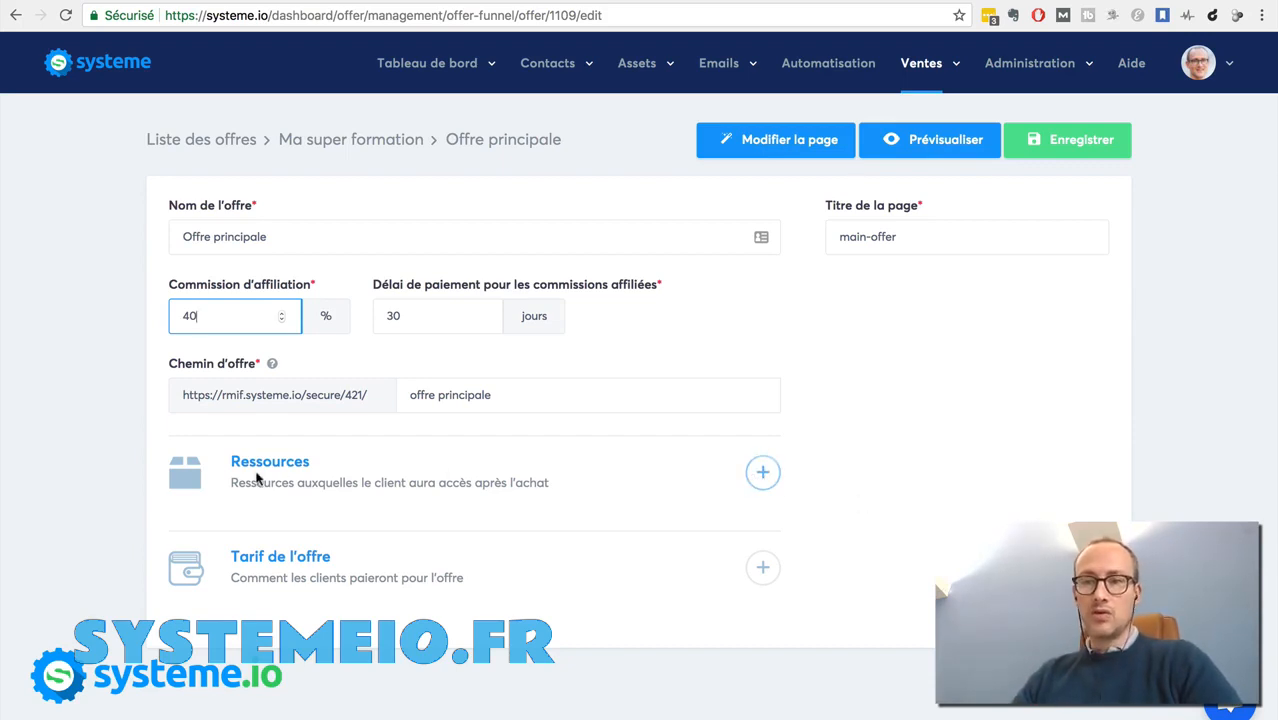
- Add a resource to the main offer that assigns the tag "Client-2keYT" to buyers
{"action": "left_click", "coordinate": [762, 474]}
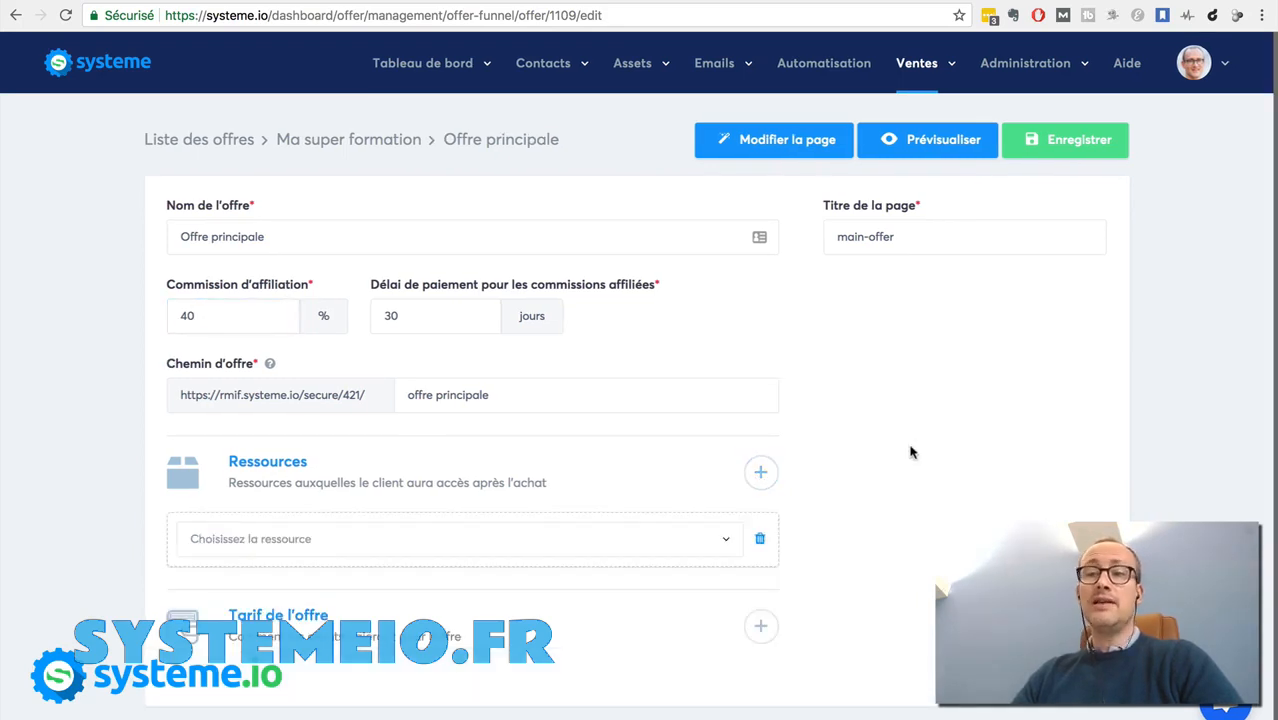
{"action": "scroll", "coordinate": [910, 450], "scroll_direction": "down", "scroll_amount": 1}
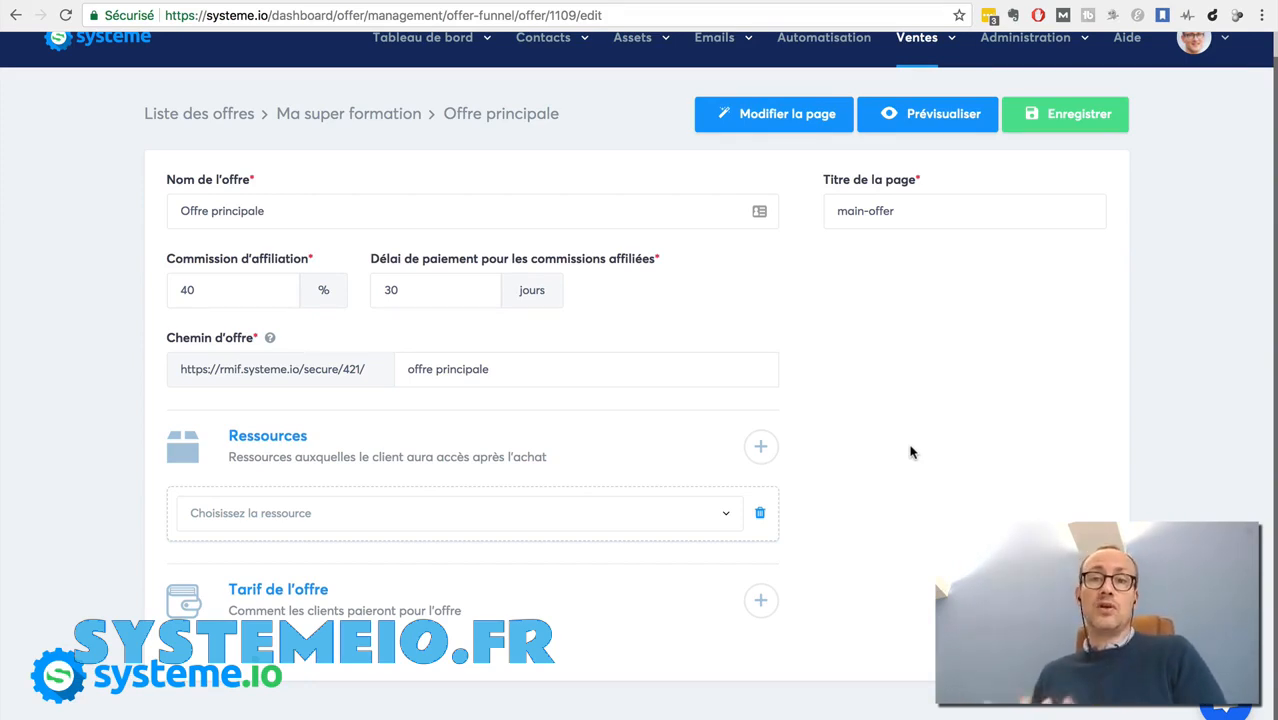
{"action": "left_click", "coordinate": [511, 520]}
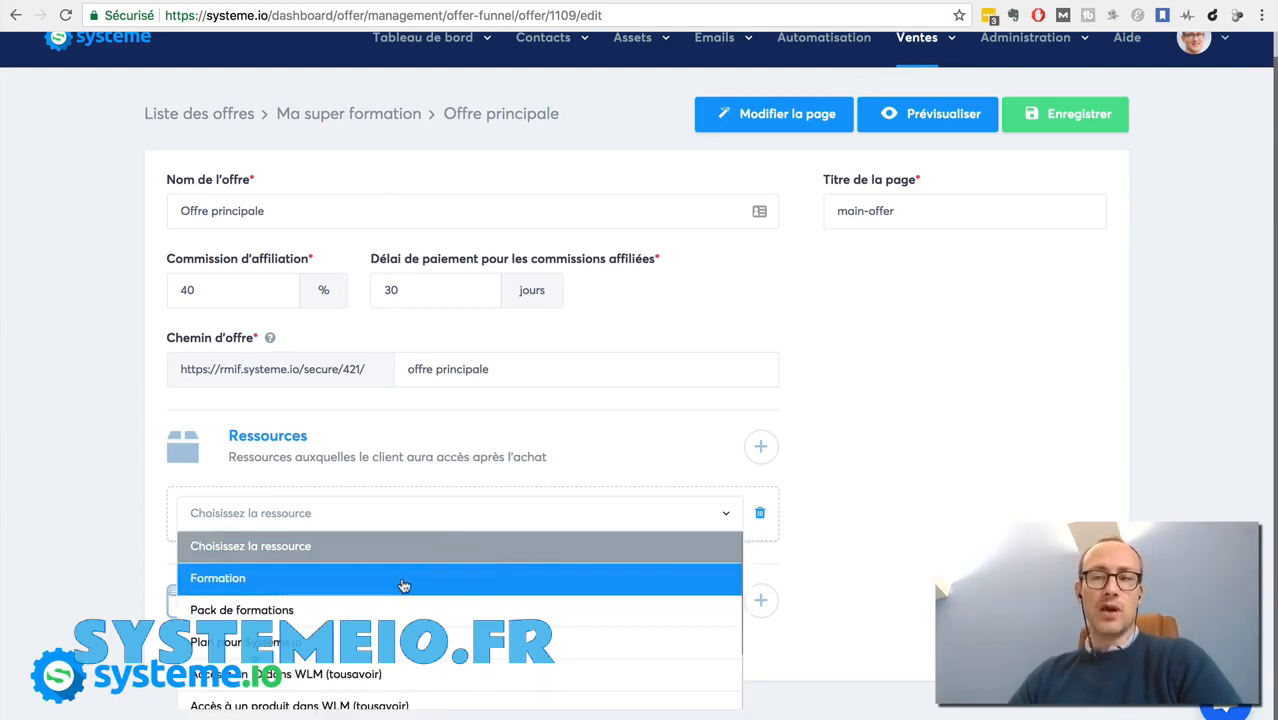
{"action": "scroll", "coordinate": [380, 600], "scroll_direction": "down", "scroll_amount": 2}
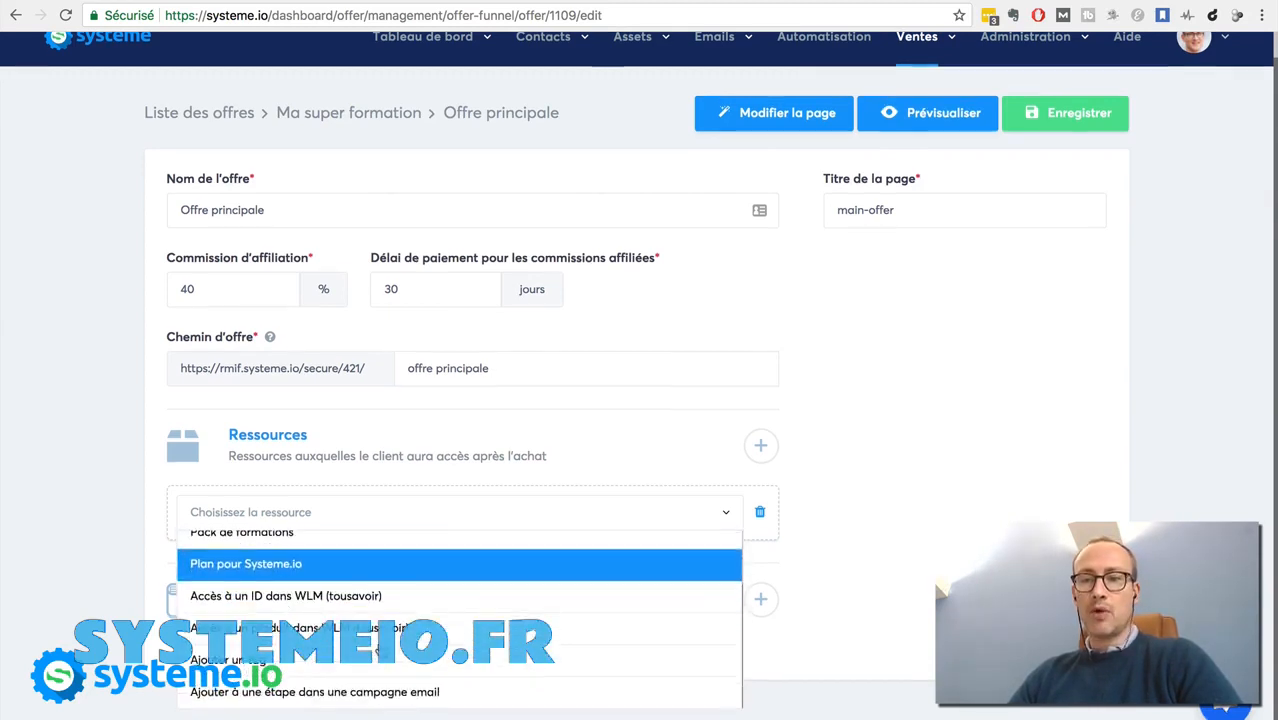
{"action": "left_click", "coordinate": [347, 677]}
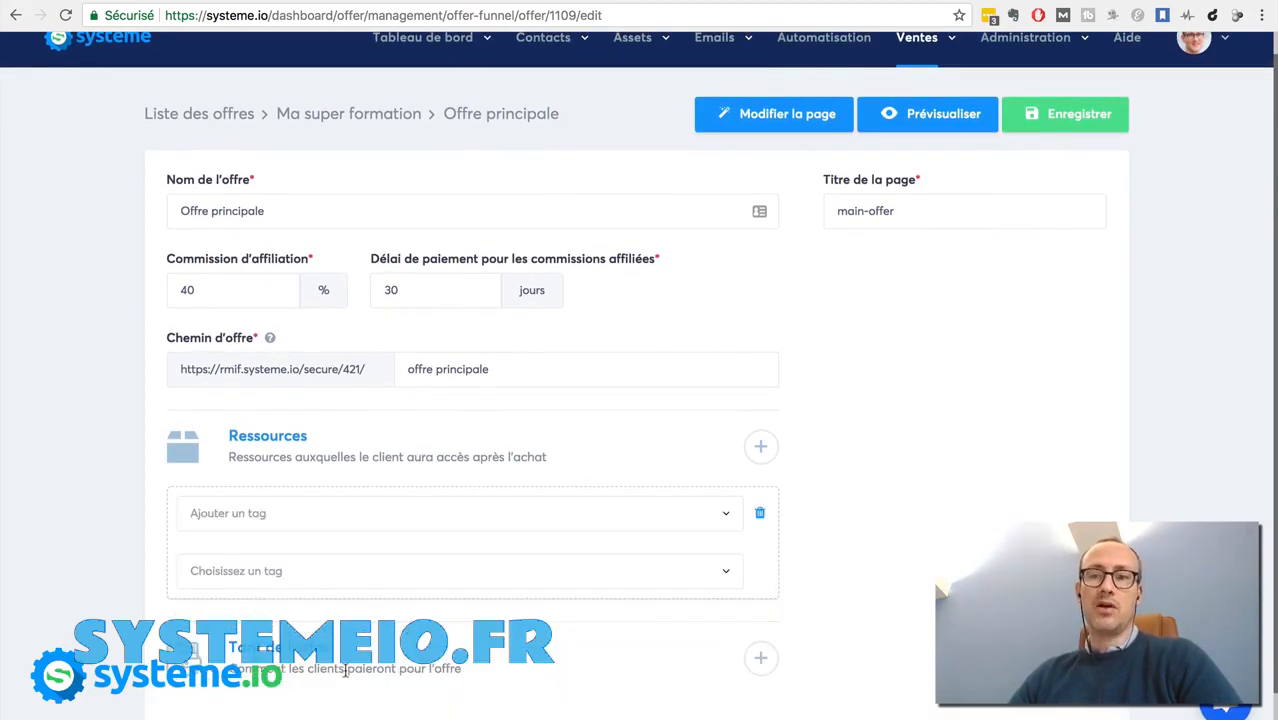
{"action": "left_click", "coordinate": [531, 585]}
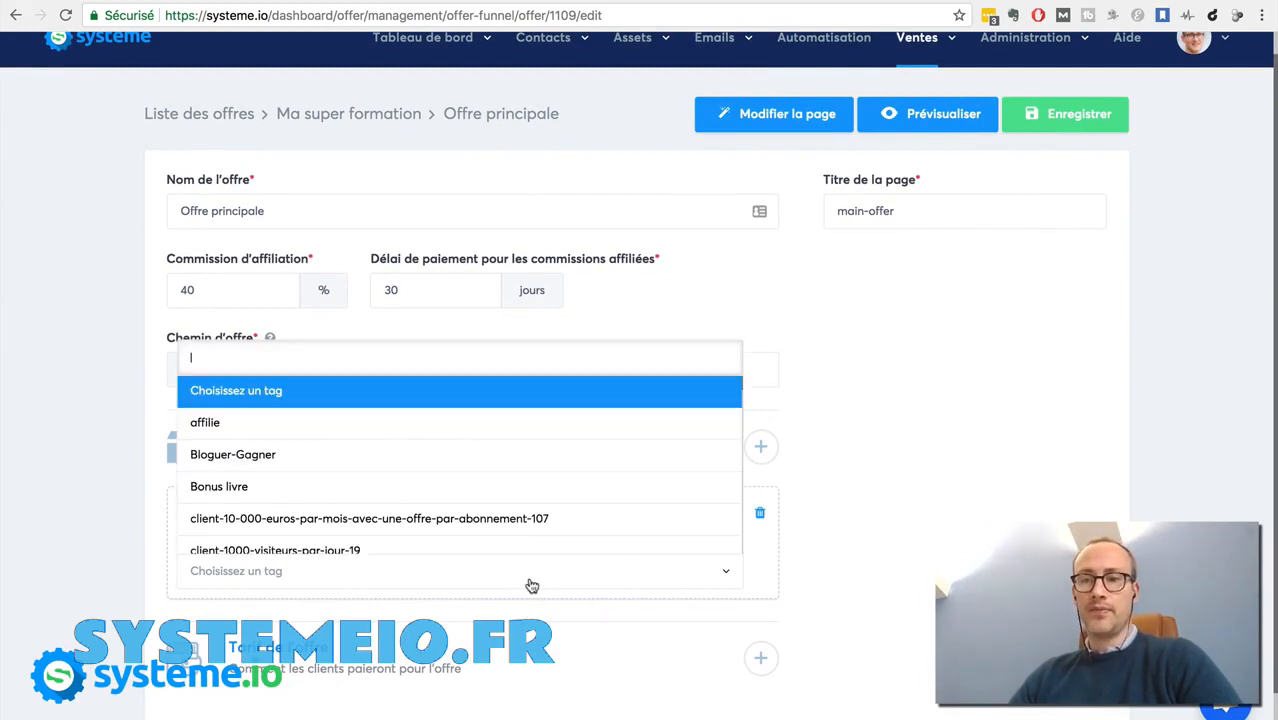
{"action": "scroll", "coordinate": [525, 471], "scroll_direction": "down", "scroll_amount": 3}
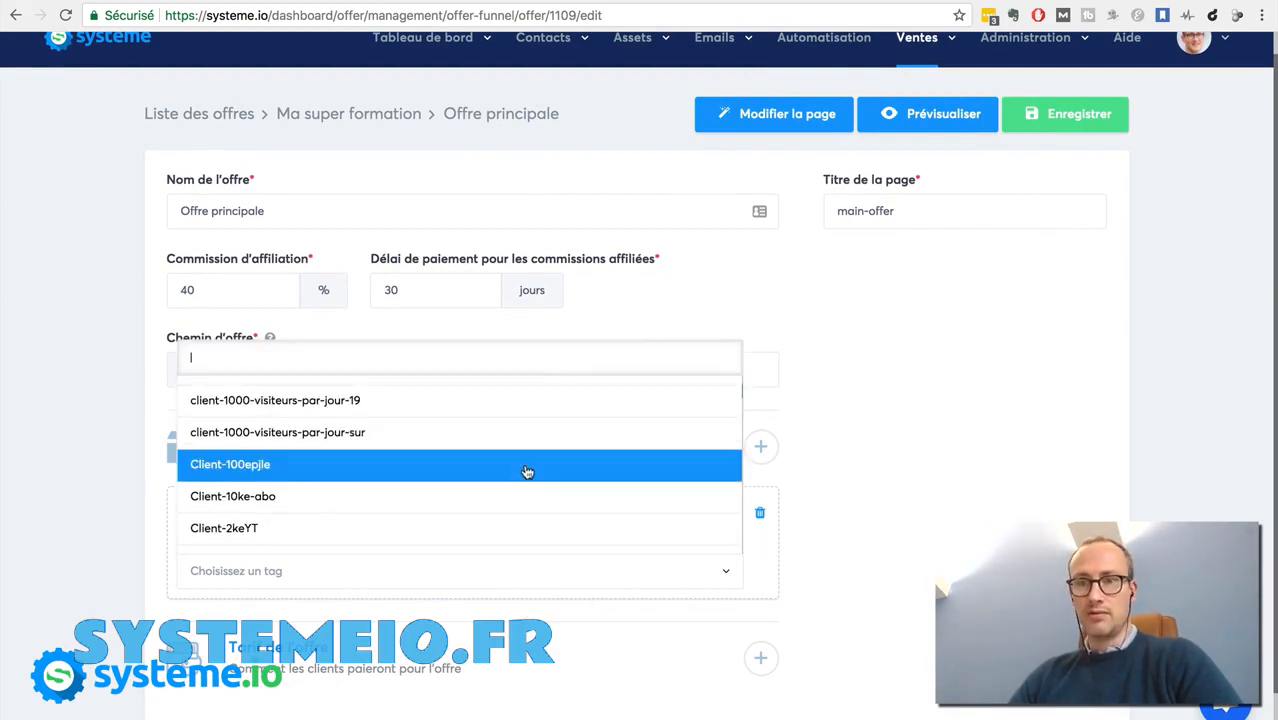
{"action": "left_click", "coordinate": [457, 534]}
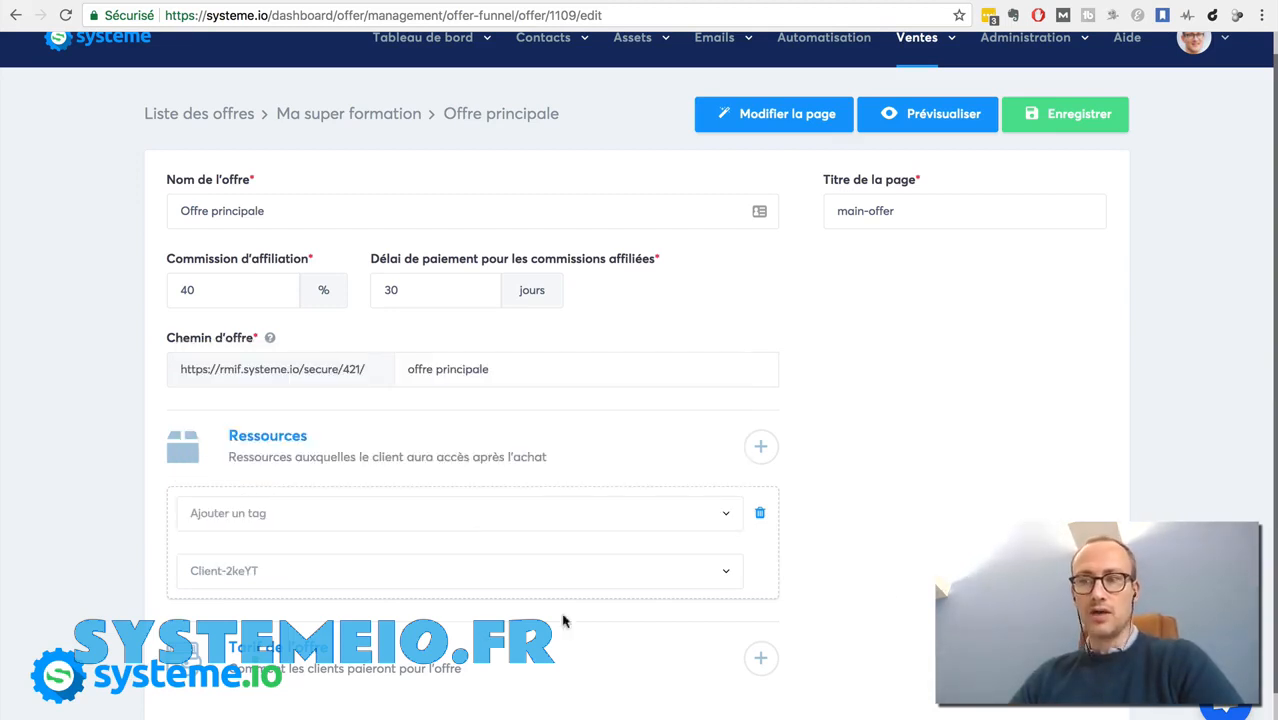
- Add a second, empty resource entry to the main offer
{"action": "scroll", "coordinate": [913, 585], "scroll_direction": "down", "scroll_amount": 1}
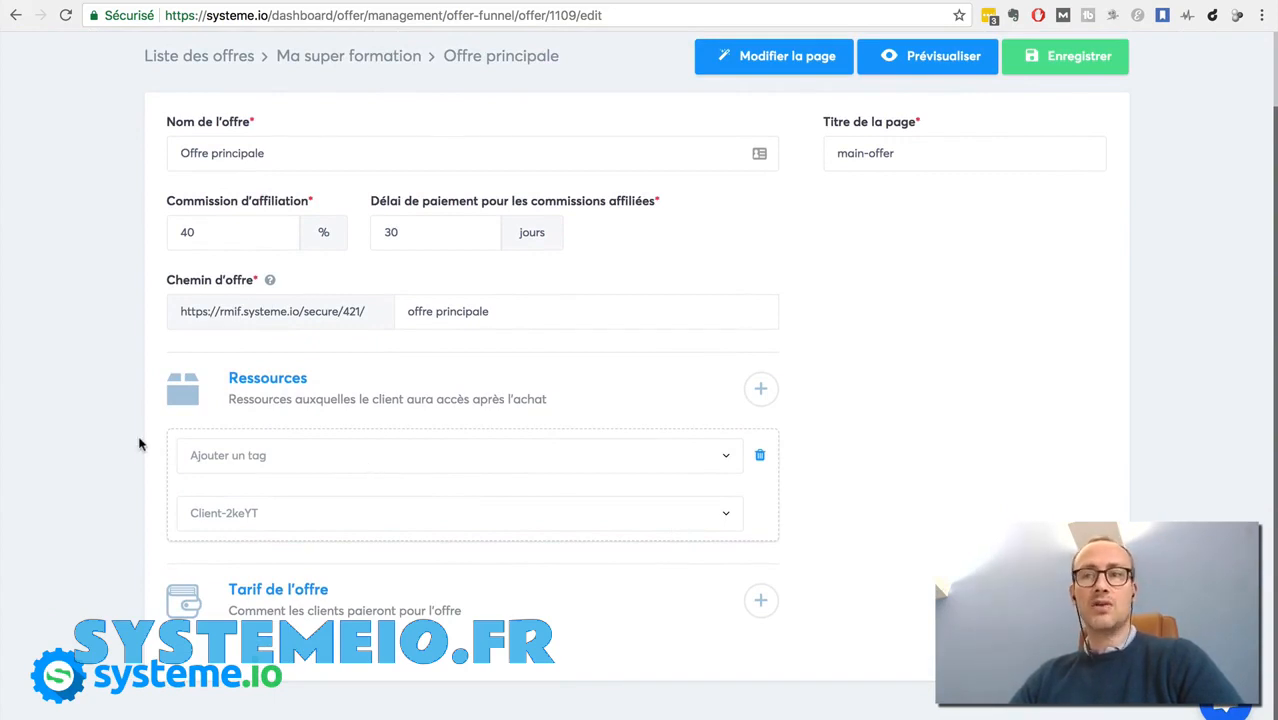
{"action": "scroll", "coordinate": [139, 444], "scroll_direction": "up", "scroll_amount": 1}
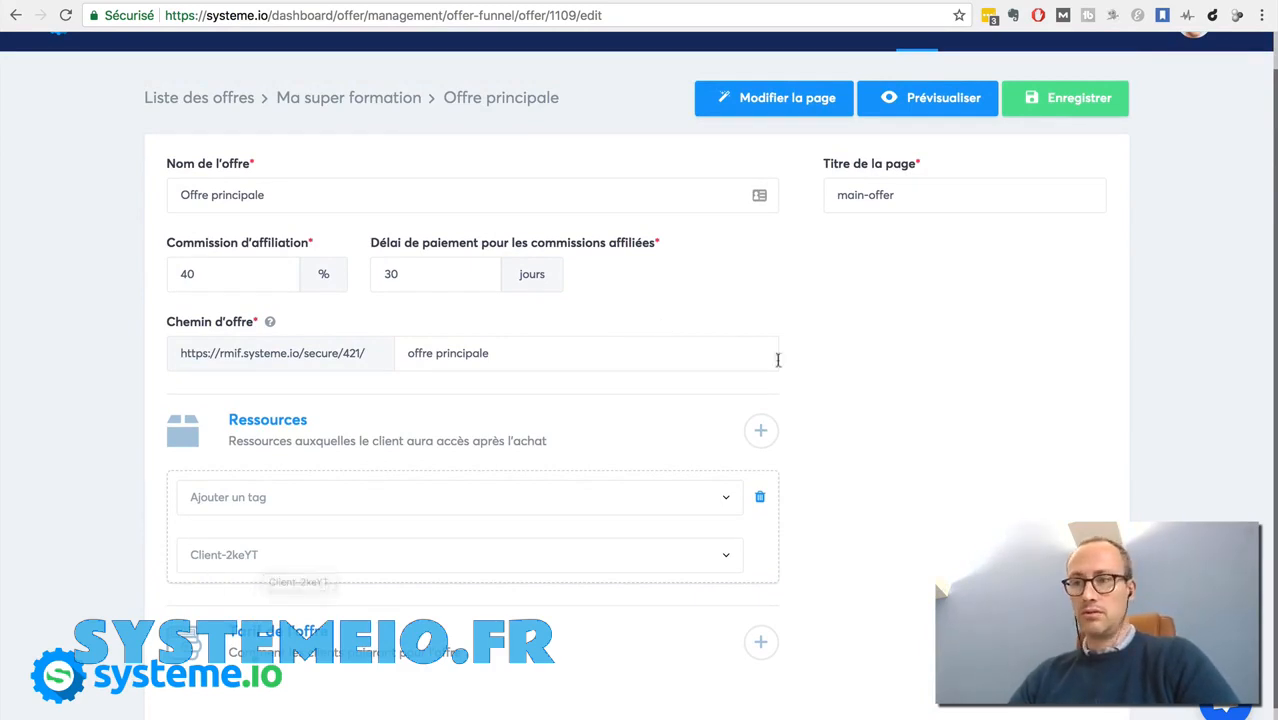
{"action": "scroll", "coordinate": [884, 405], "scroll_direction": "down", "scroll_amount": 1}
{"action": "left_click", "coordinate": [761, 394]}
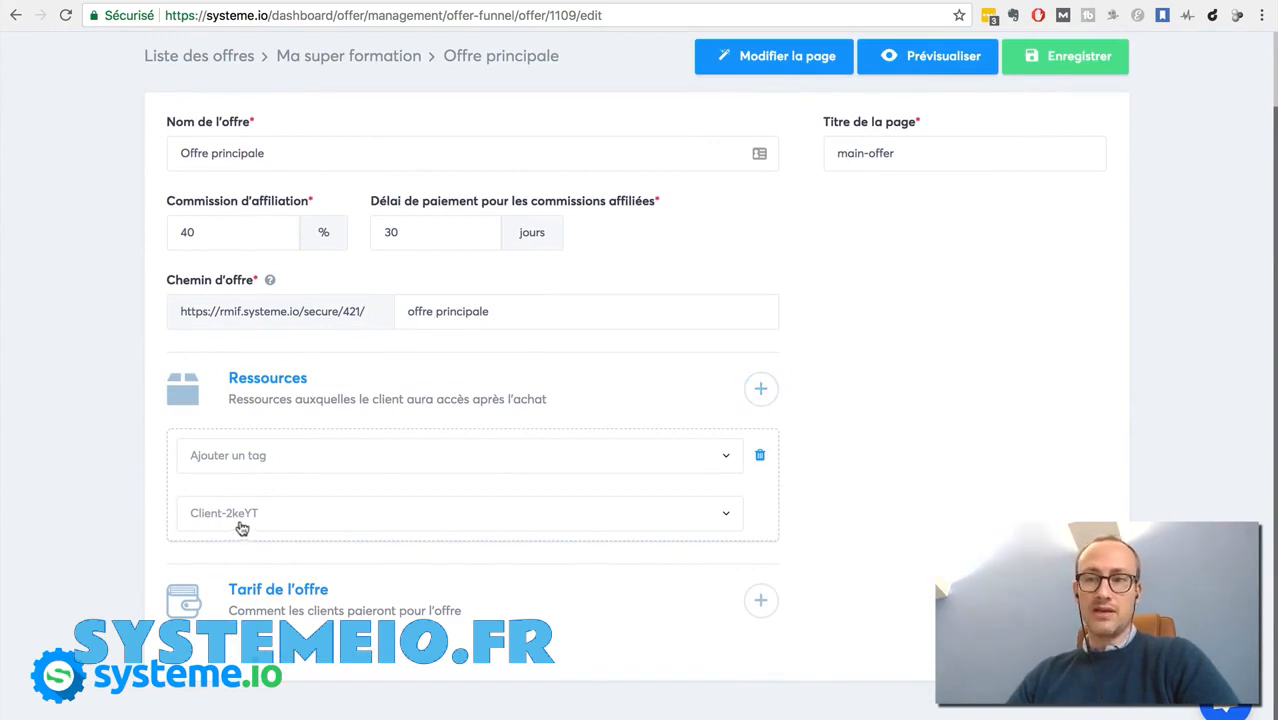
{"action": "left_click", "coordinate": [759, 395]}
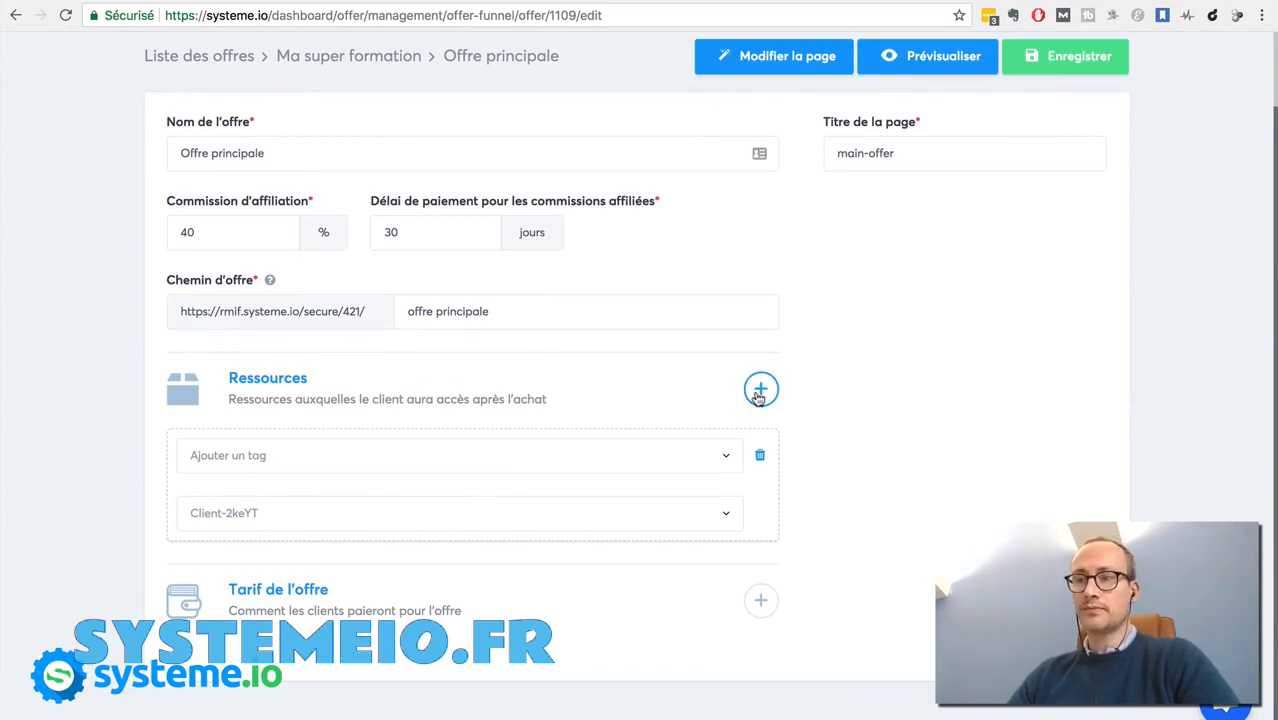
{"action": "left_click", "coordinate": [759, 395]}
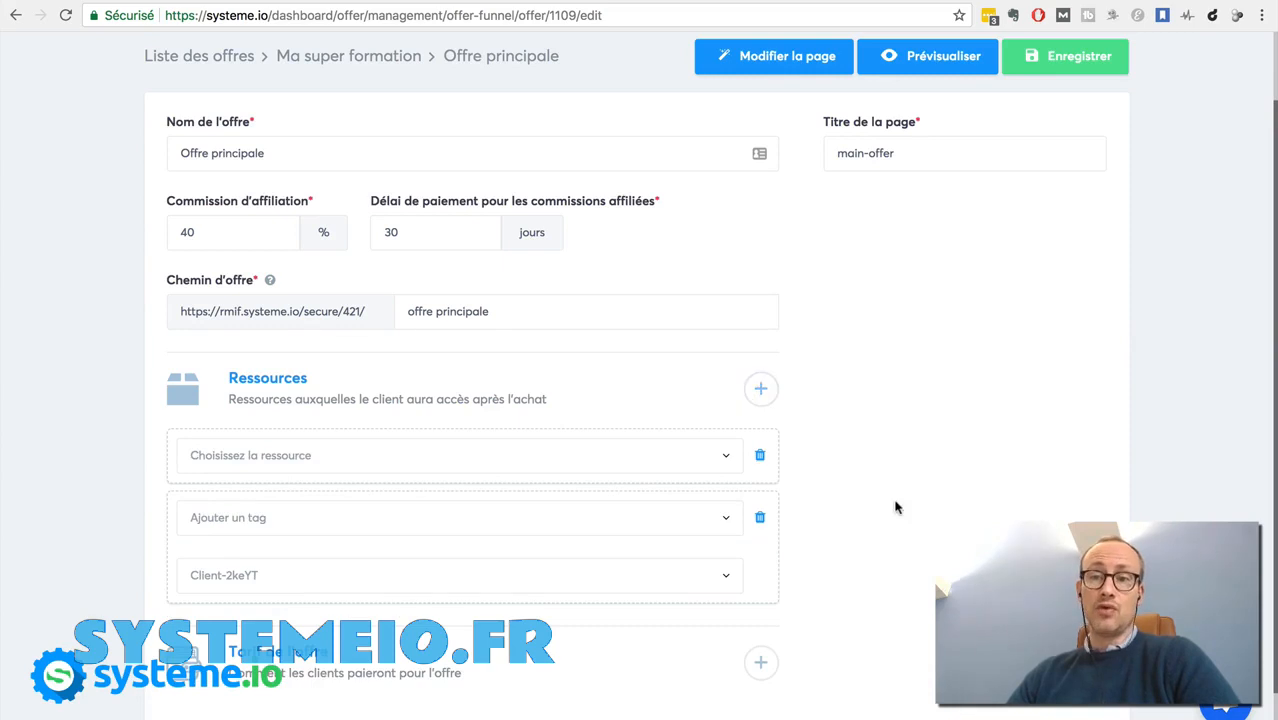
- Review the available resource types and set the new resource to "Formation"
{"action": "left_click", "coordinate": [573, 466]}
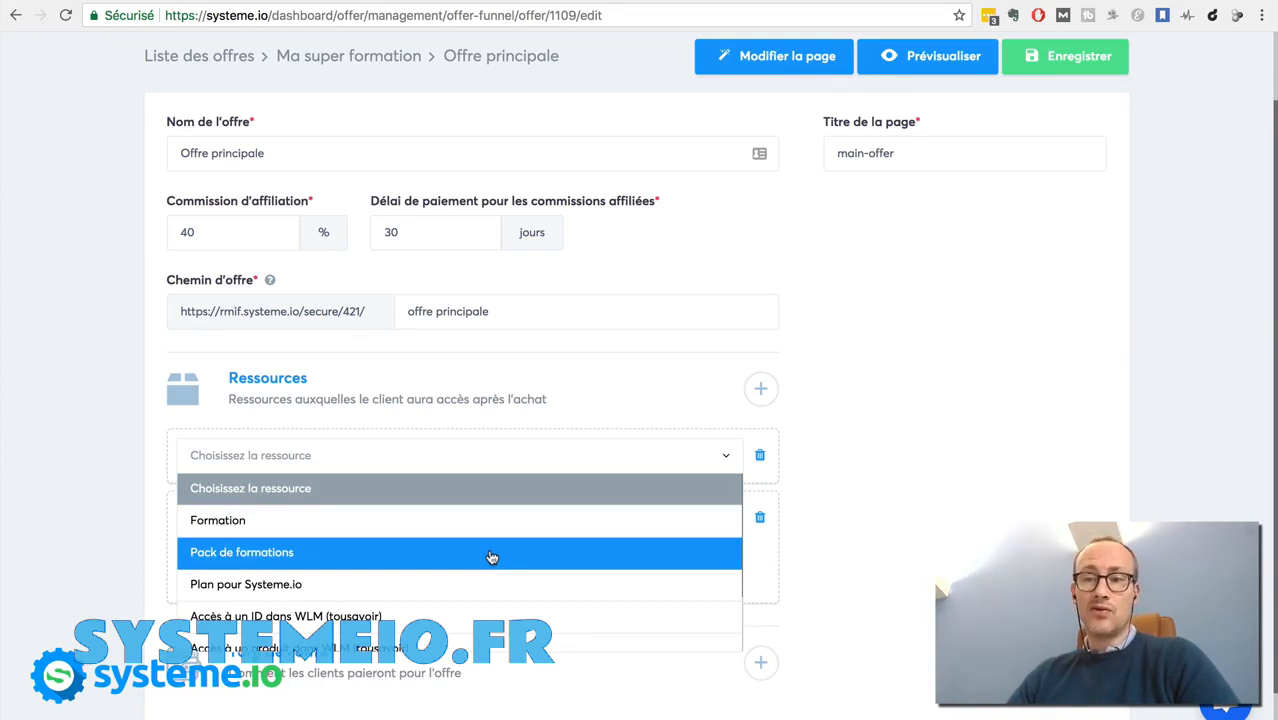
{"action": "scroll", "coordinate": [491, 557], "scroll_direction": "down", "scroll_amount": 3}
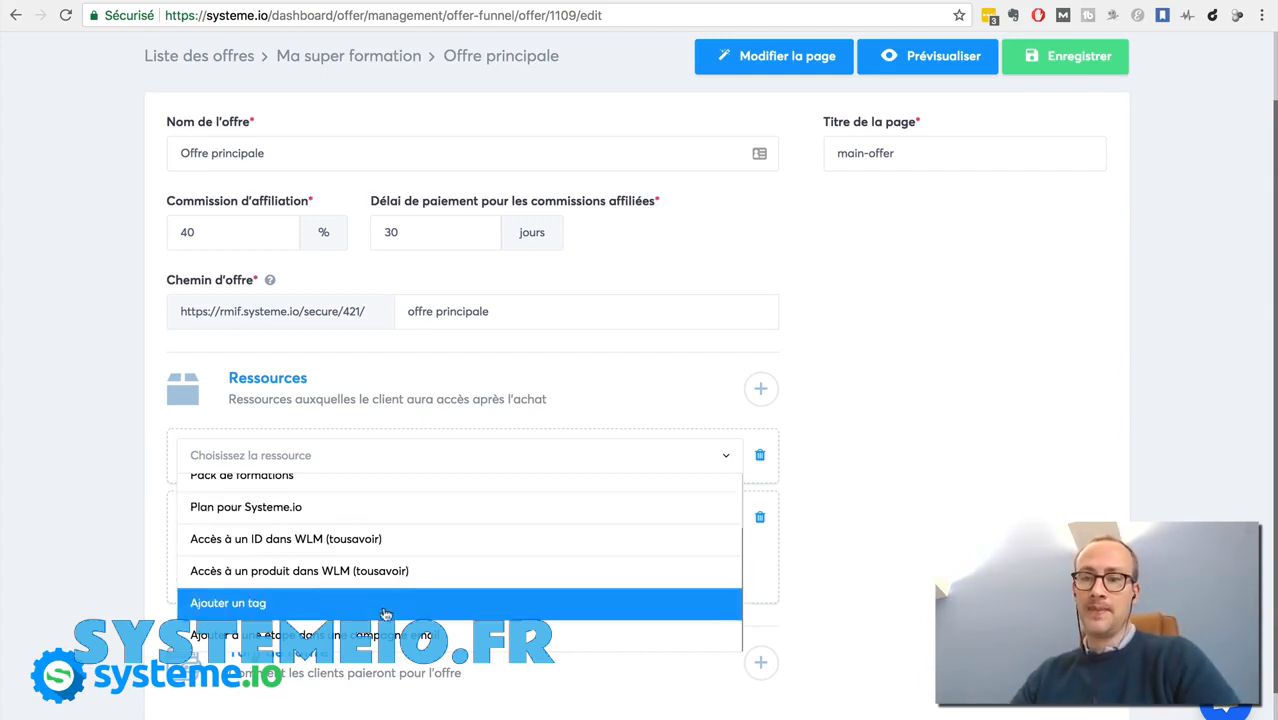
{"action": "scroll", "coordinate": [385, 545], "scroll_direction": "up", "scroll_amount": 2}
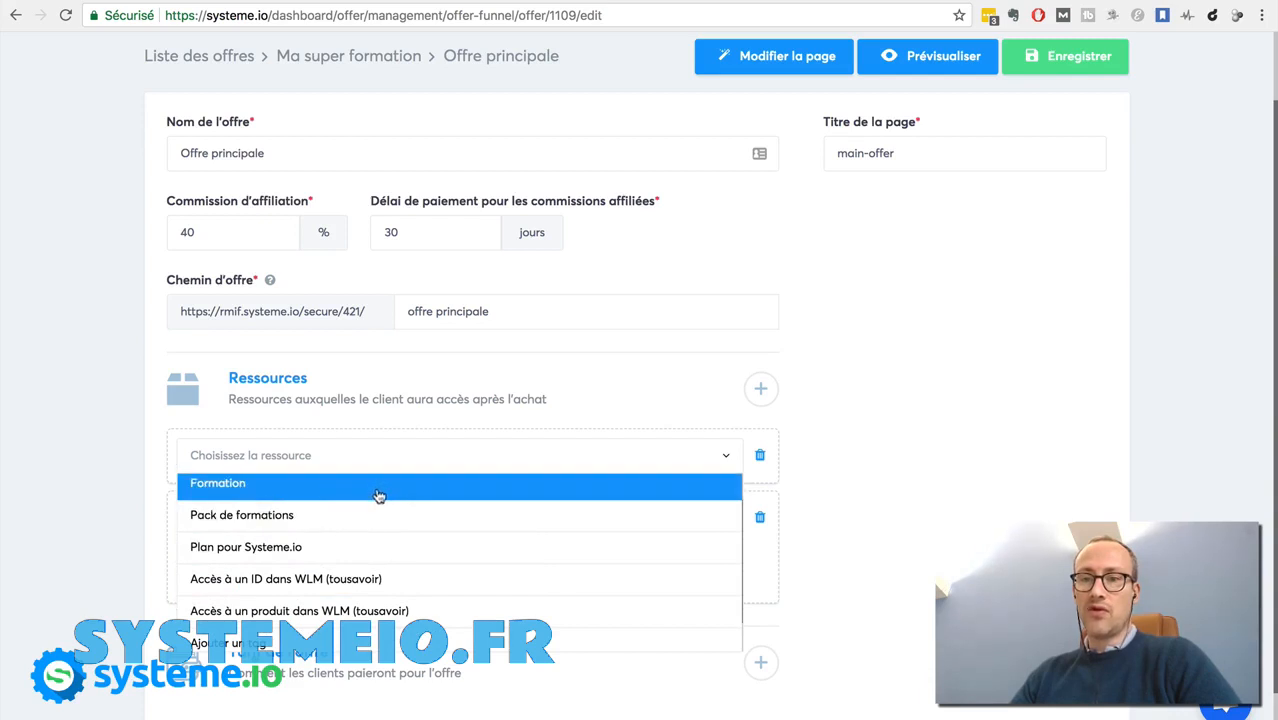
{"action": "scroll", "coordinate": [370, 528], "scroll_direction": "up", "scroll_amount": 1}
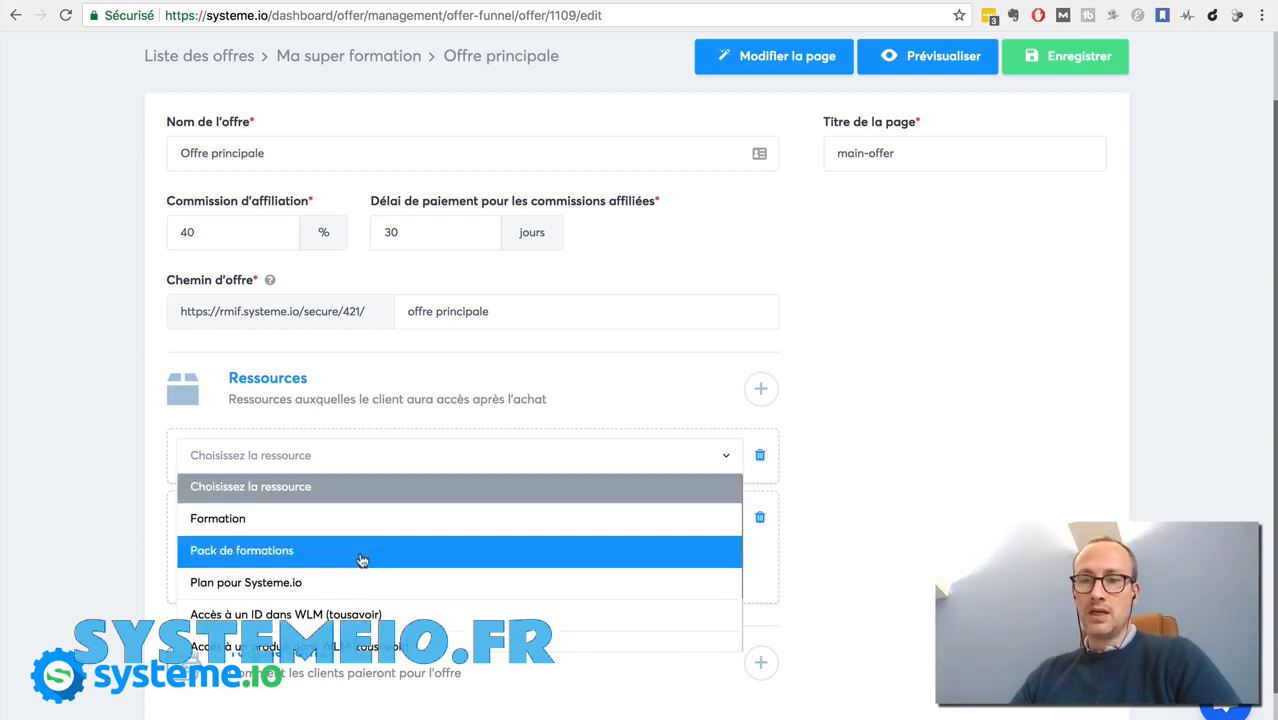
{"action": "scroll", "coordinate": [357, 590], "scroll_direction": "down", "scroll_amount": 1}
{"action": "scroll", "coordinate": [357, 590], "scroll_direction": "down", "scroll_amount": 1}
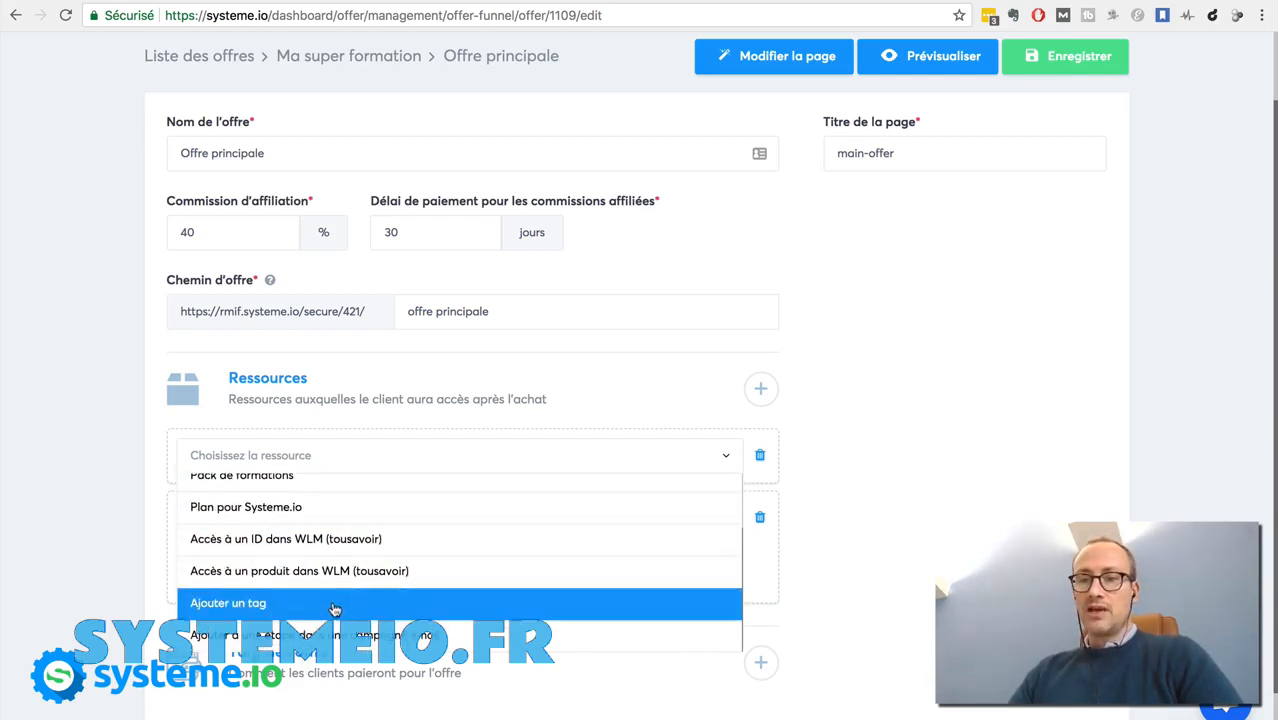
{"action": "scroll", "coordinate": [310, 537], "scroll_direction": "up", "scroll_amount": 1}
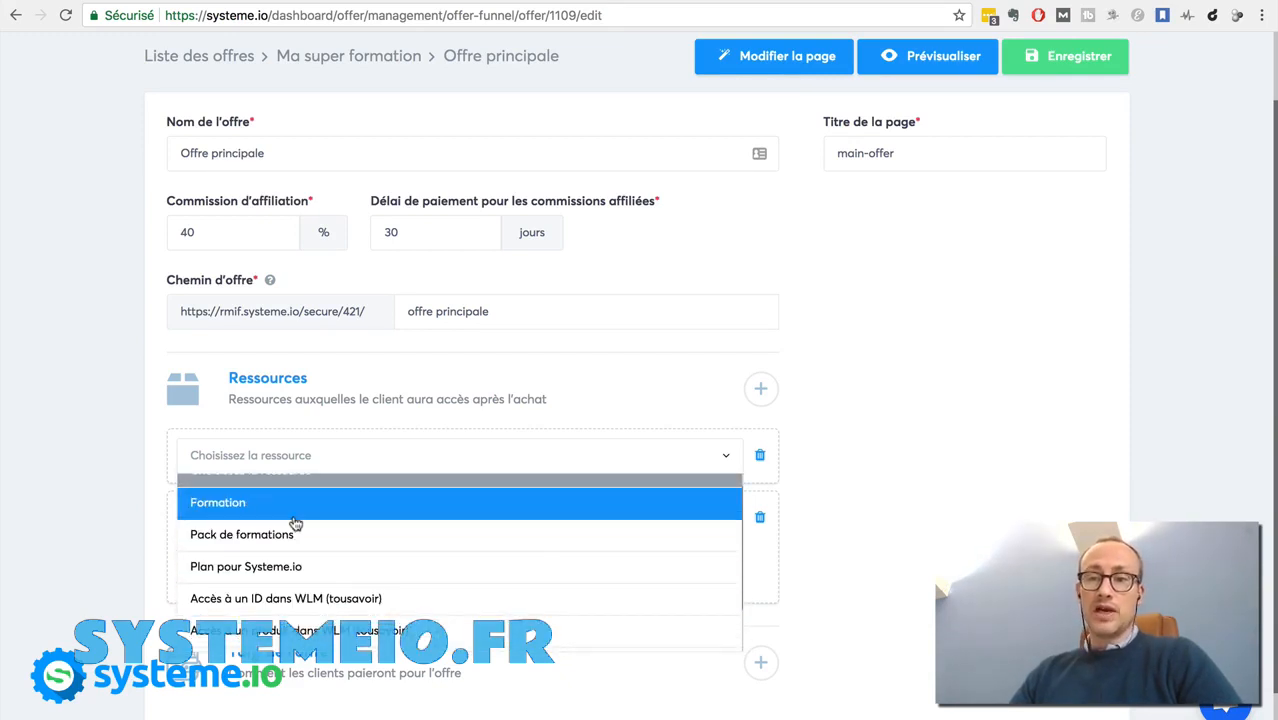
{"action": "left_click", "coordinate": [295, 523]}
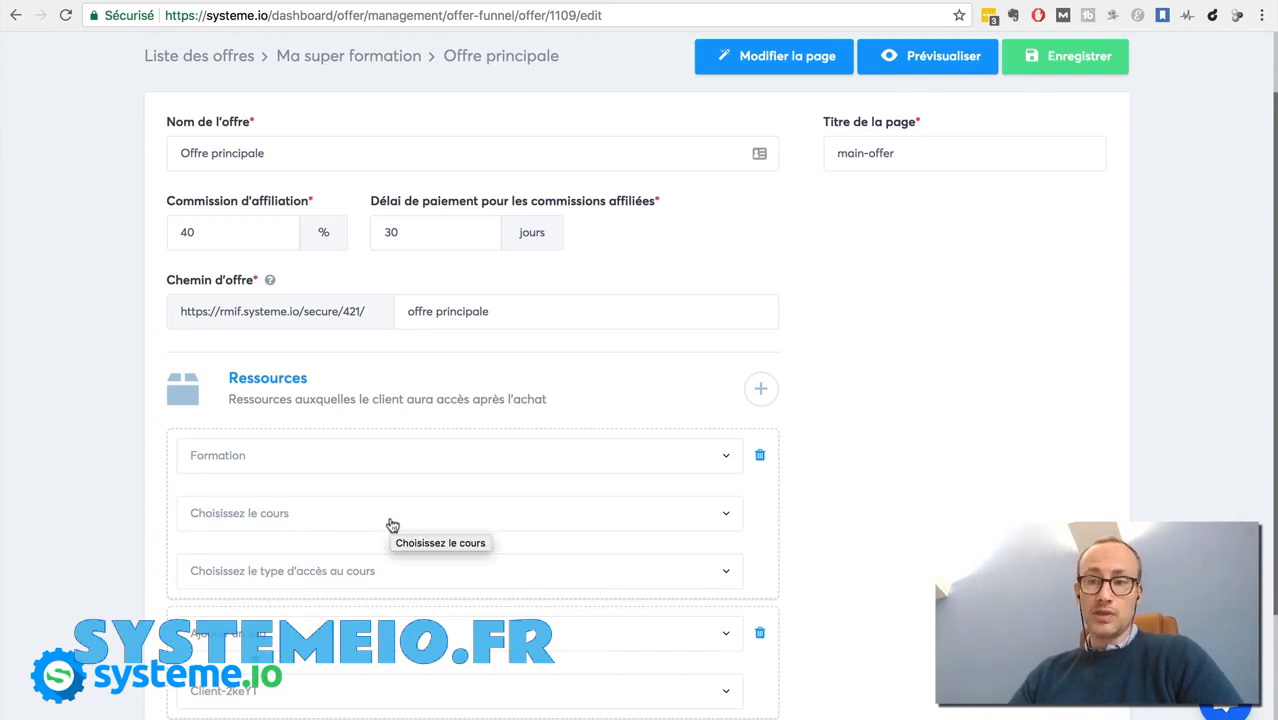
- Search the course list of the "Formation" resource for "YT", "2ke", "2000" and "You"
{"action": "left_click", "coordinate": [392, 522]}
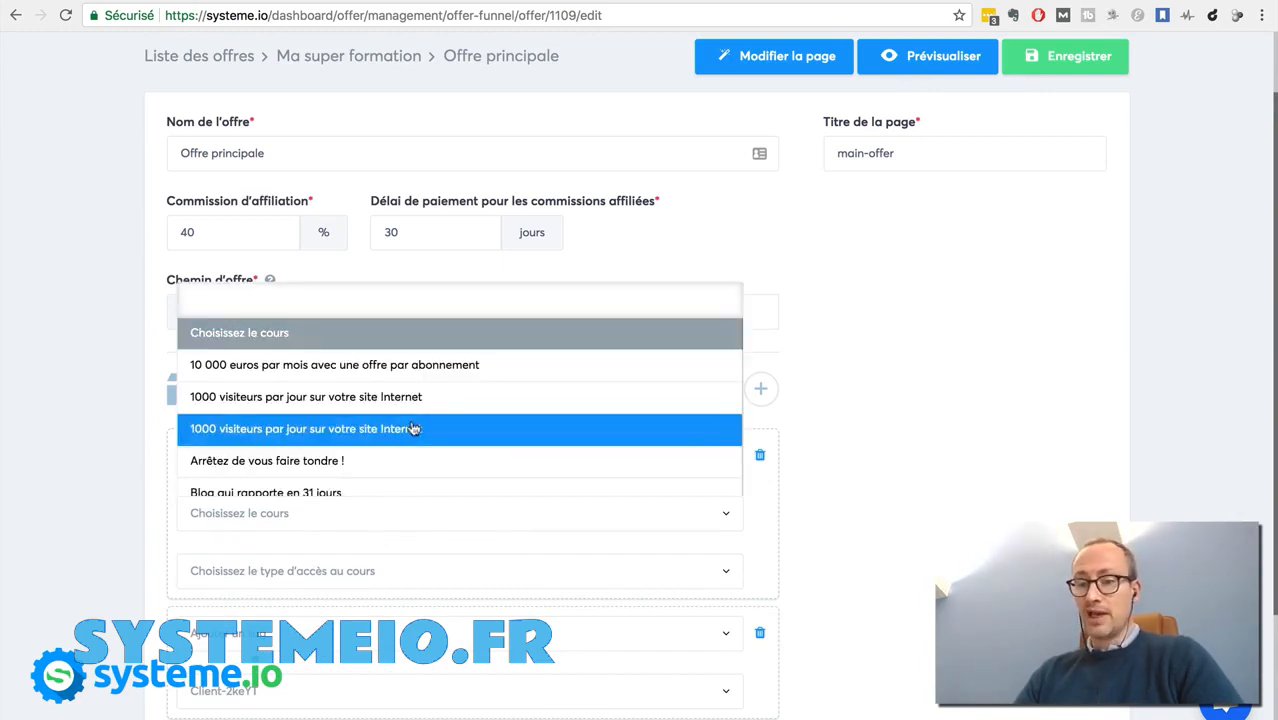
{"action": "type", "text": "YT"}
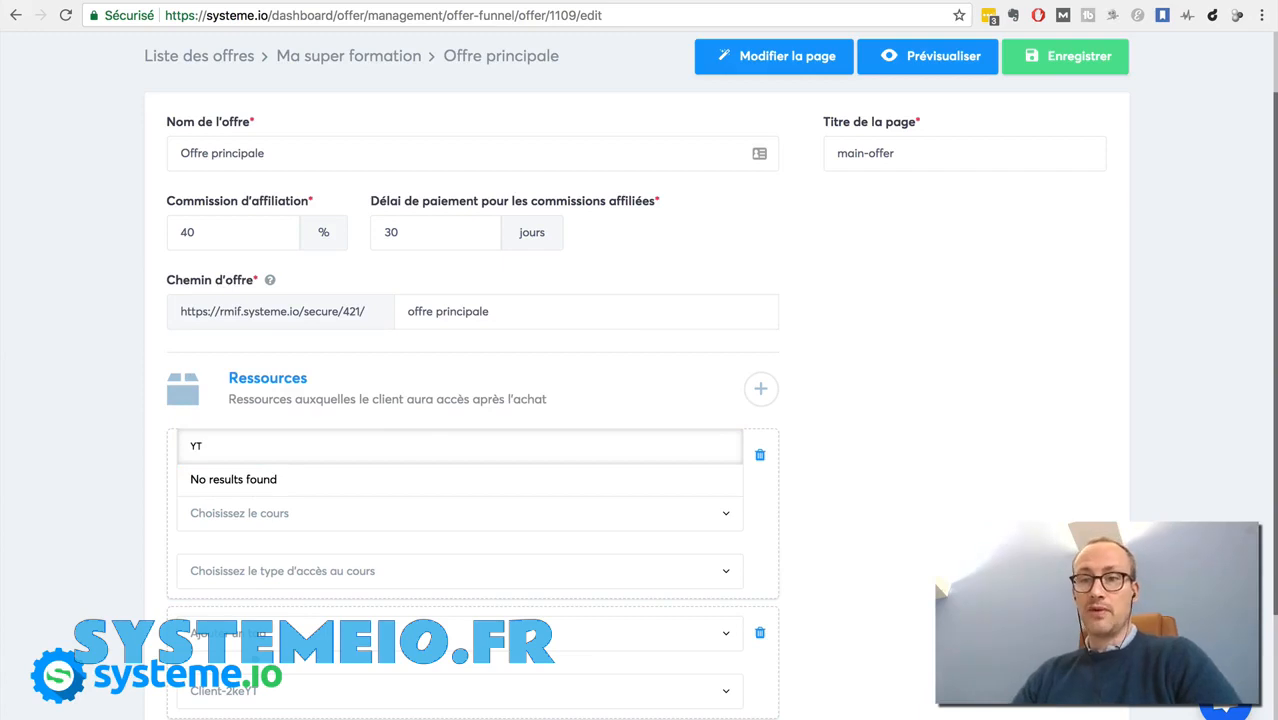
{"action": "key", "text": "BackSpace"}
{"action": "key", "text": "BackSpace"}
{"action": "type", "text": "2ke"}
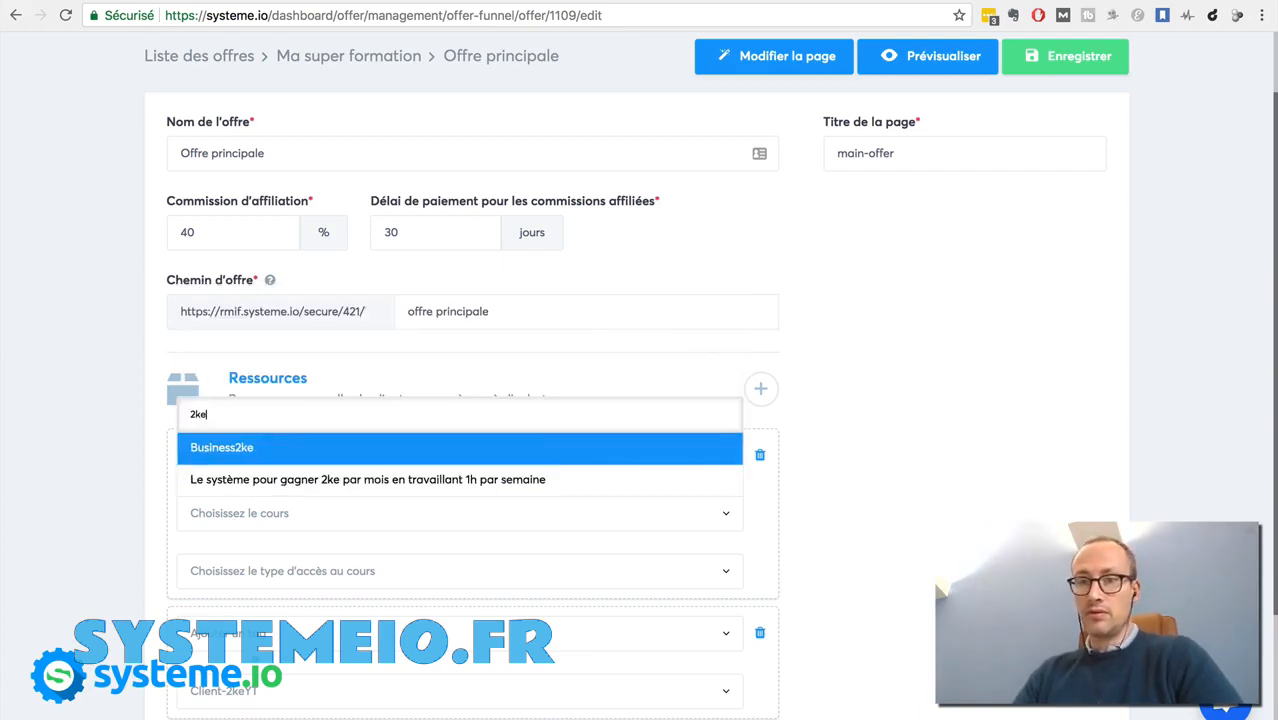
{"action": "key", "text": "BackSpace"}
{"action": "key", "text": "BackSpace"}
{"action": "key", "text": "BackSpace"}
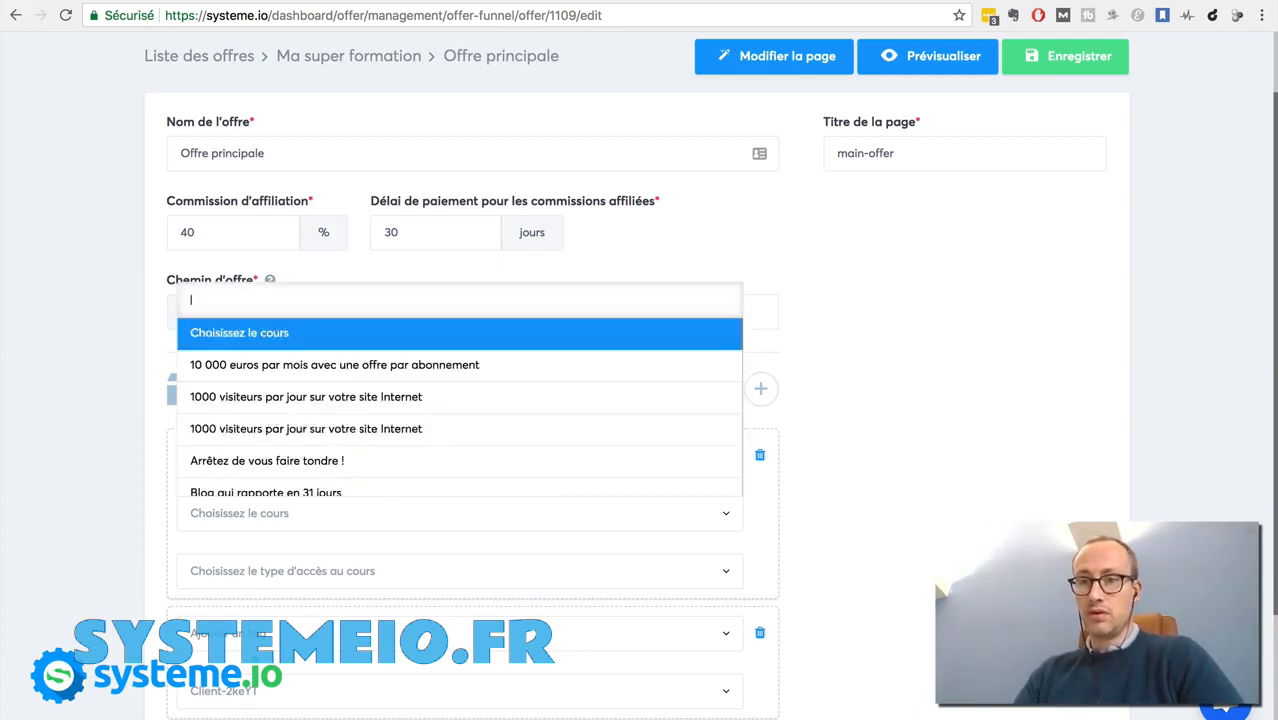
{"action": "type", "text": "2000"}
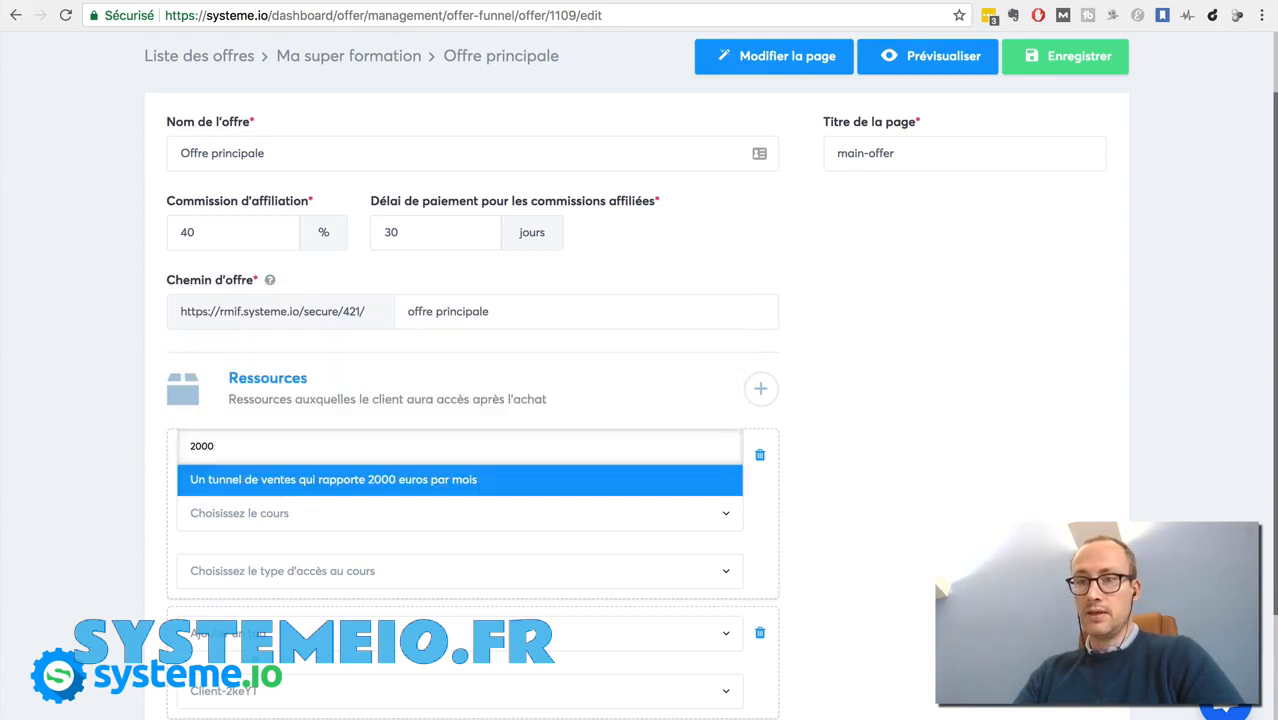
{"action": "key", "text": "BackSpace"}
{"action": "key", "text": "BackSpace"}
{"action": "key", "text": "BackSpace"}
{"action": "key", "text": "BackSpace"}
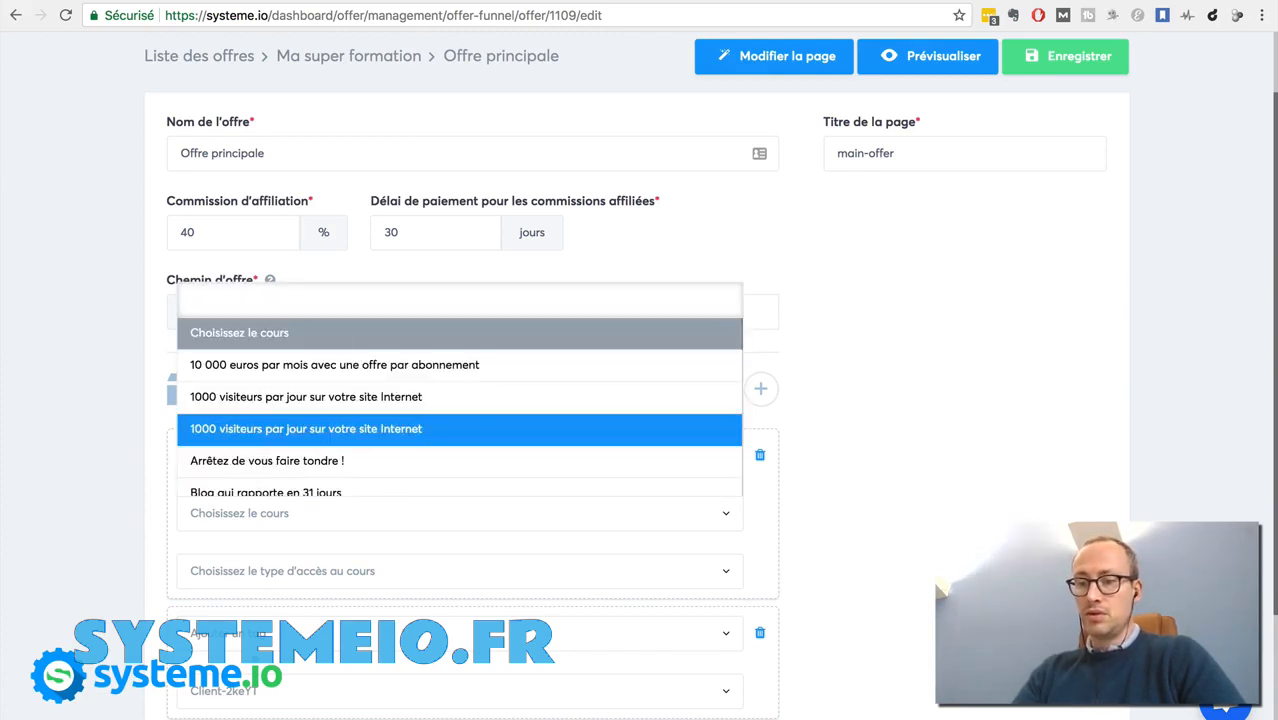
{"action": "type", "text": "You"}
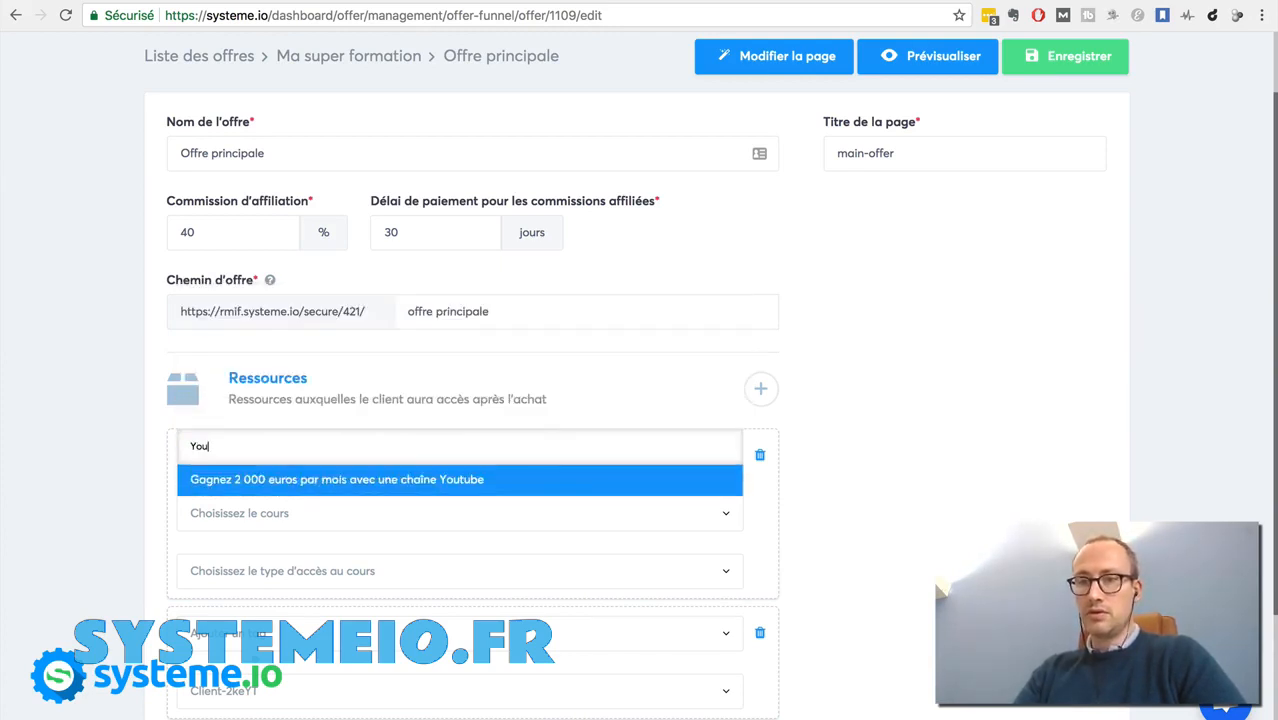
{"action": "type", "text": "d"}
{"action": "key", "text": "BackSpace"}
{"action": "key", "text": "BackSpace"}
{"action": "key", "text": "BackSpace"}
{"action": "key", "text": "BackSpace"}
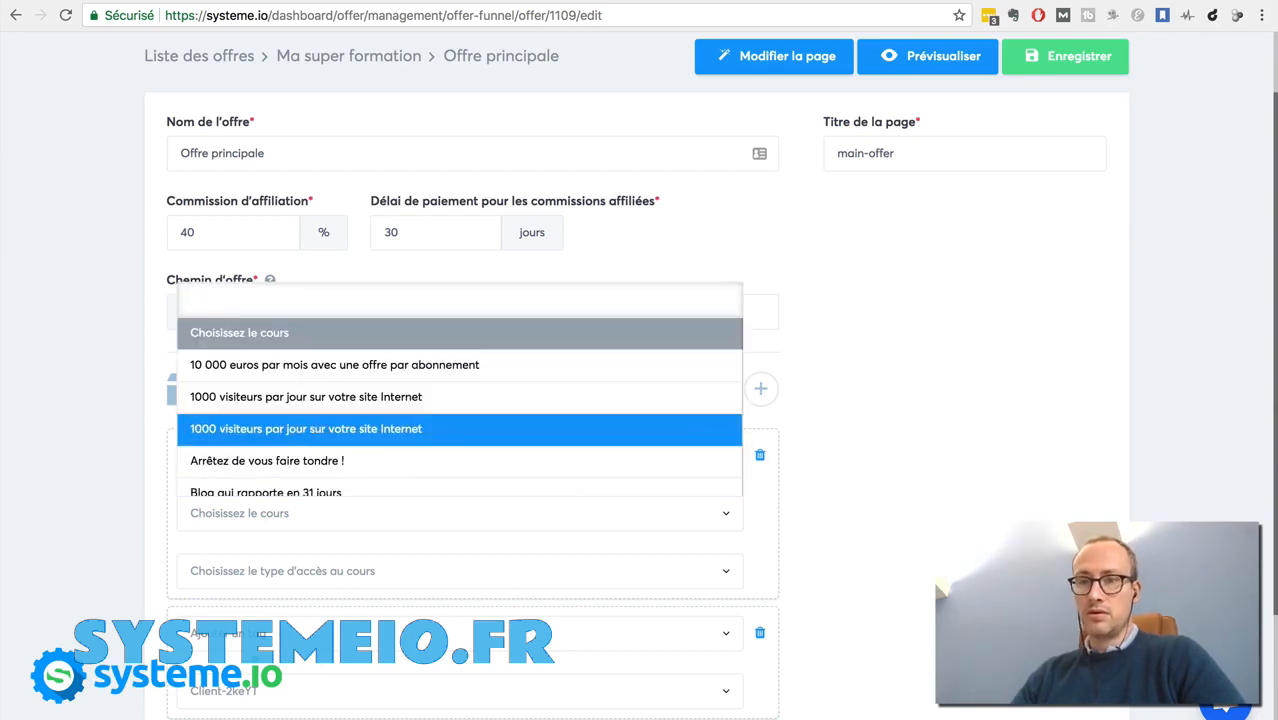
- Assign the course "Gagnez 2 000 euros par mois avec une chaîne Youtube" to the resource with access type "Accès total"
{"action": "scroll", "coordinate": [462, 458], "scroll_direction": "down", "scroll_amount": 3}
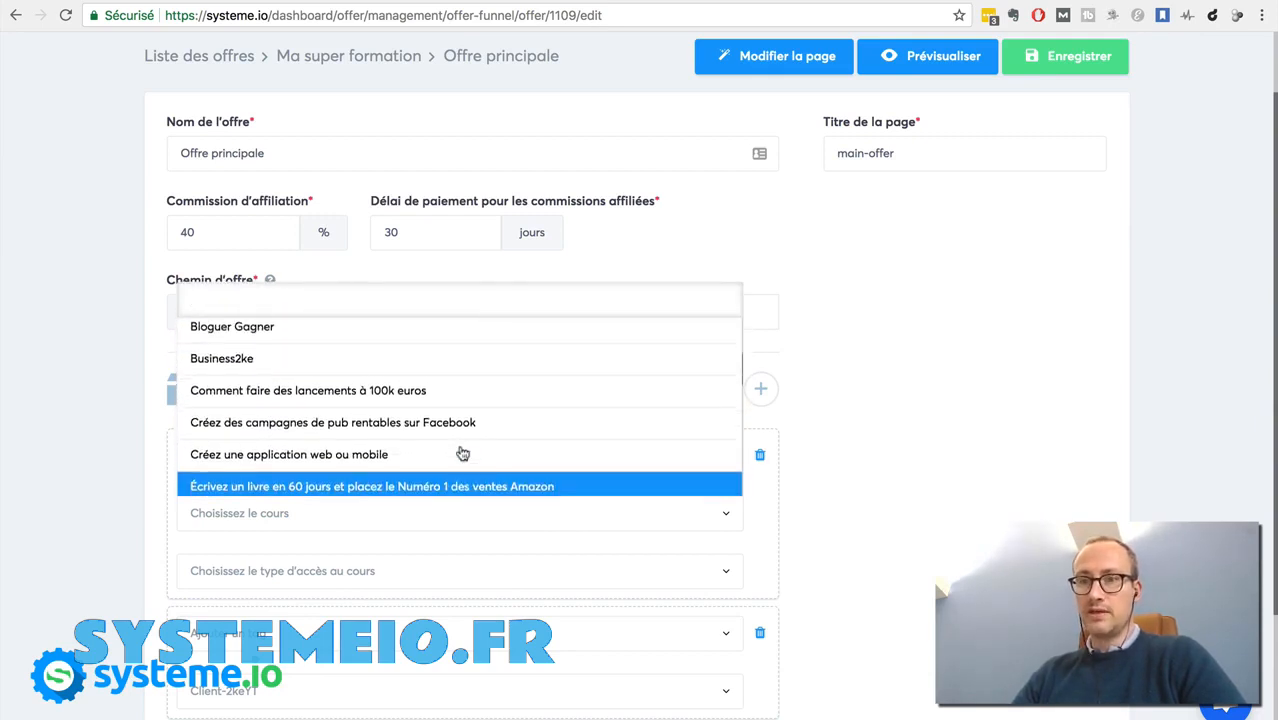
{"action": "scroll", "coordinate": [462, 453], "scroll_direction": "down", "scroll_amount": 5}
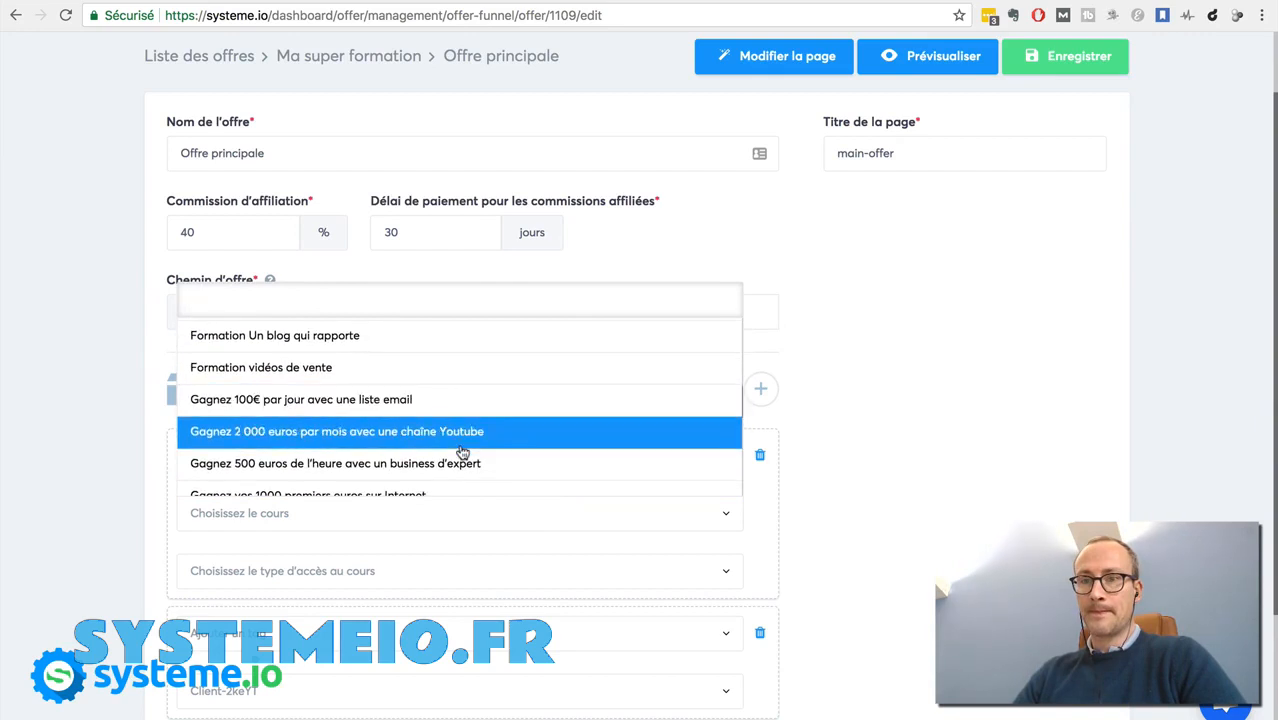
{"action": "left_click", "coordinate": [410, 438]}
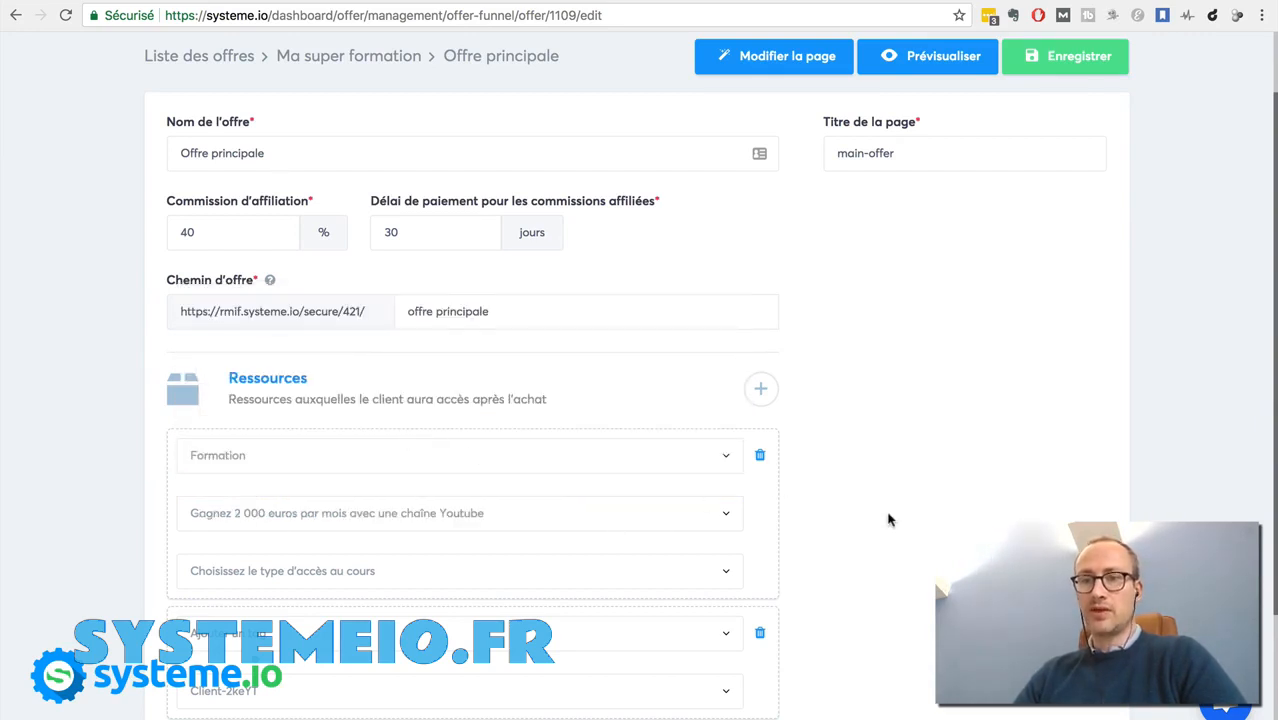
{"action": "scroll", "coordinate": [890, 520], "scroll_direction": "down", "scroll_amount": 1}
{"action": "left_click", "coordinate": [696, 470]}
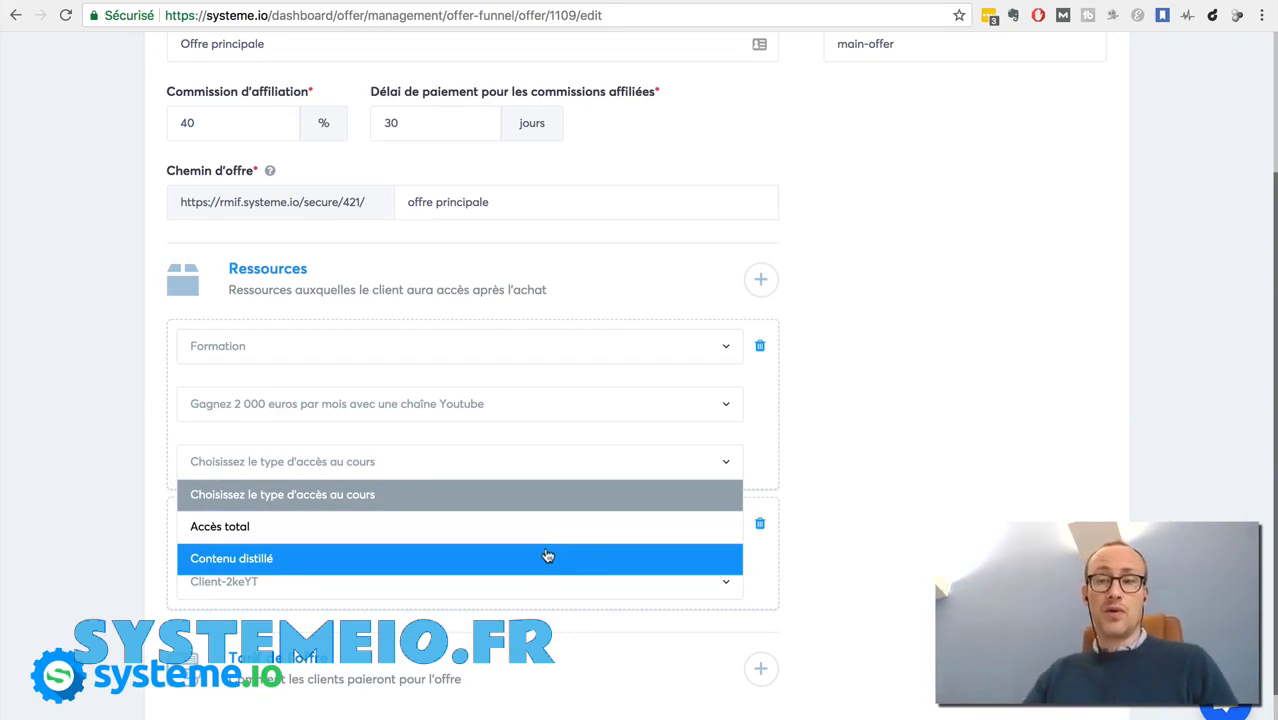
{"action": "left_click", "coordinate": [497, 530]}
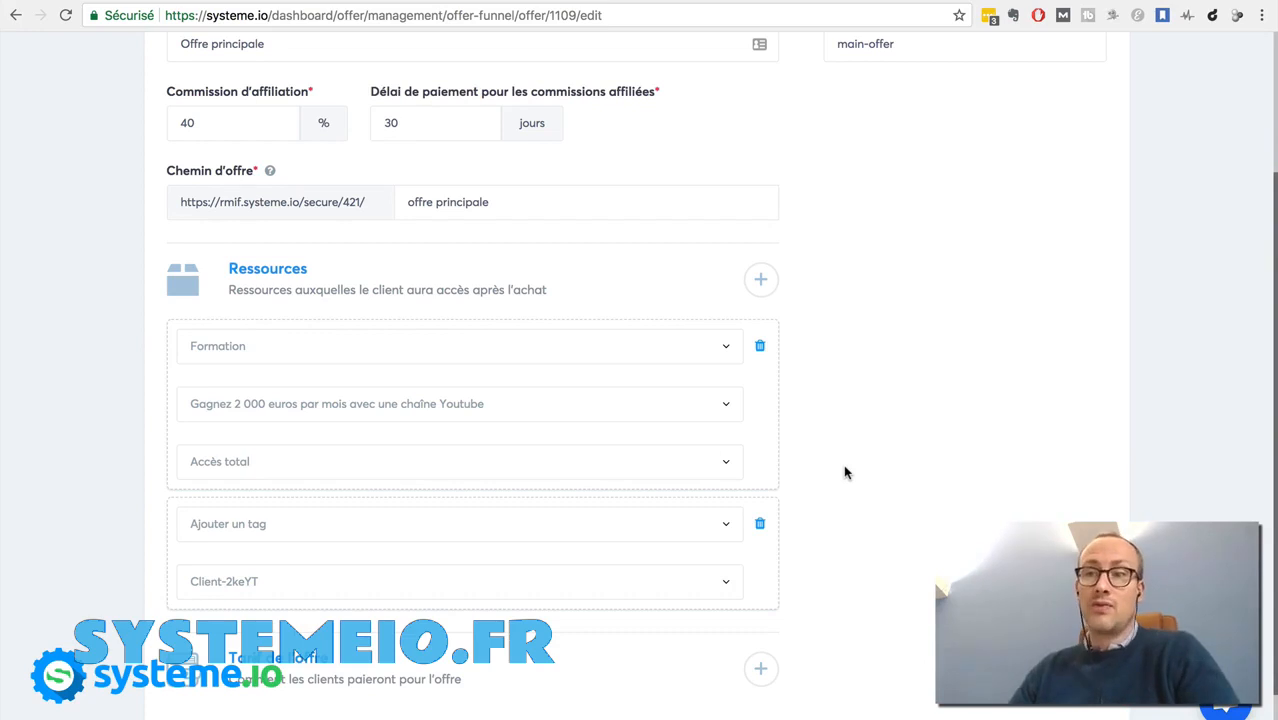
- Start adding a price to the main offer and browse the existing prices of type "Paiement unique"
{"action": "scroll", "coordinate": [844, 466], "scroll_direction": "up", "scroll_amount": 2}
{"action": "scroll", "coordinate": [844, 472], "scroll_direction": "down", "scroll_amount": 3}
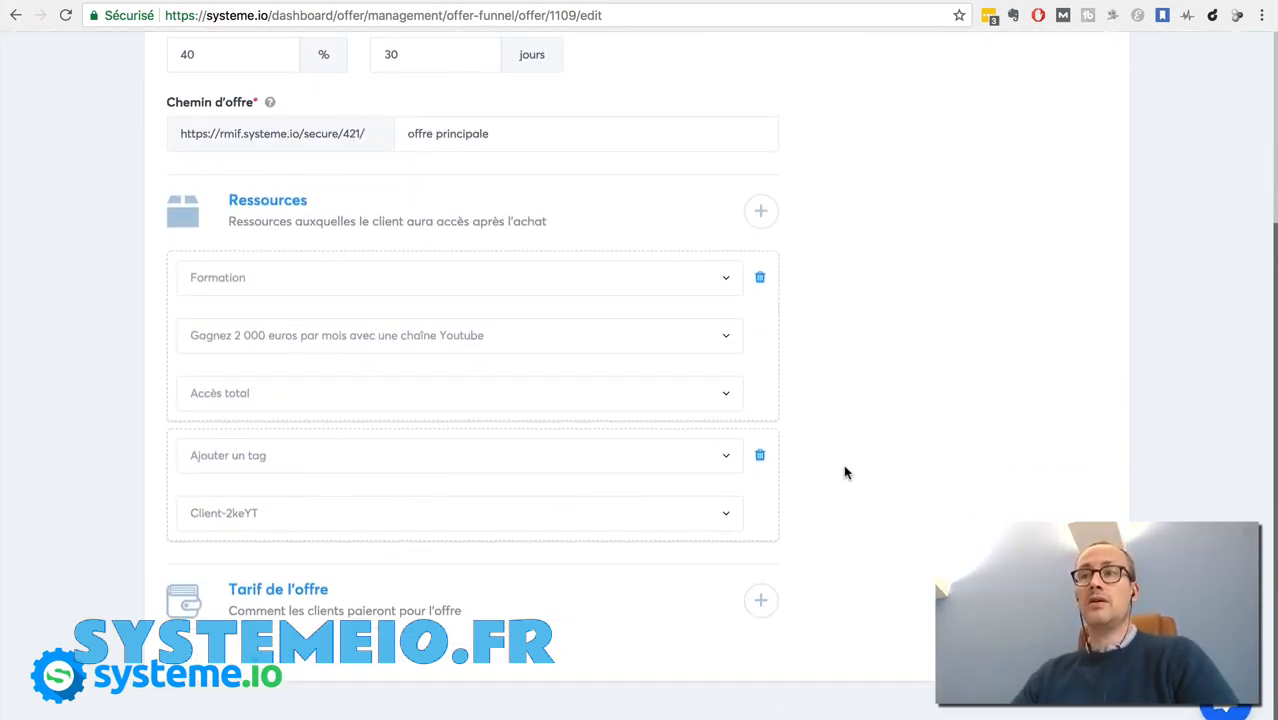
{"action": "scroll", "coordinate": [843, 472], "scroll_direction": "up", "scroll_amount": 3}
{"action": "scroll", "coordinate": [843, 472], "scroll_direction": "down", "scroll_amount": 3}
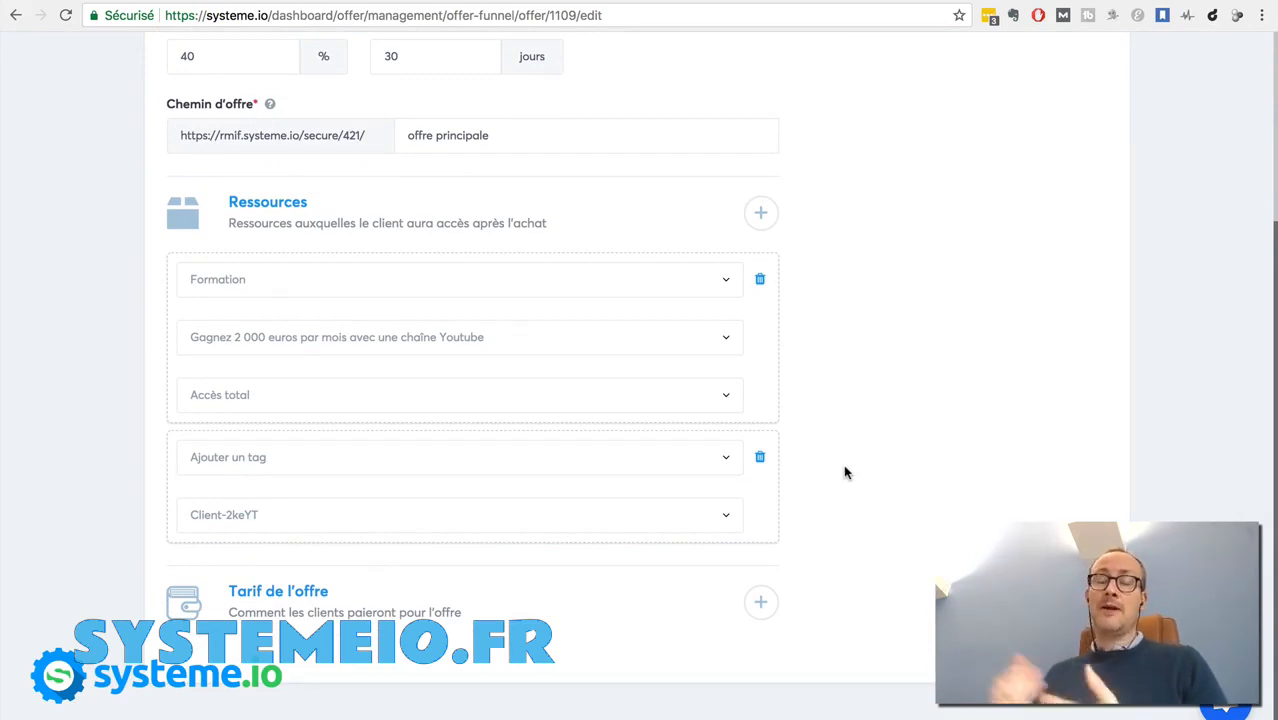
{"action": "left_click", "coordinate": [761, 605]}
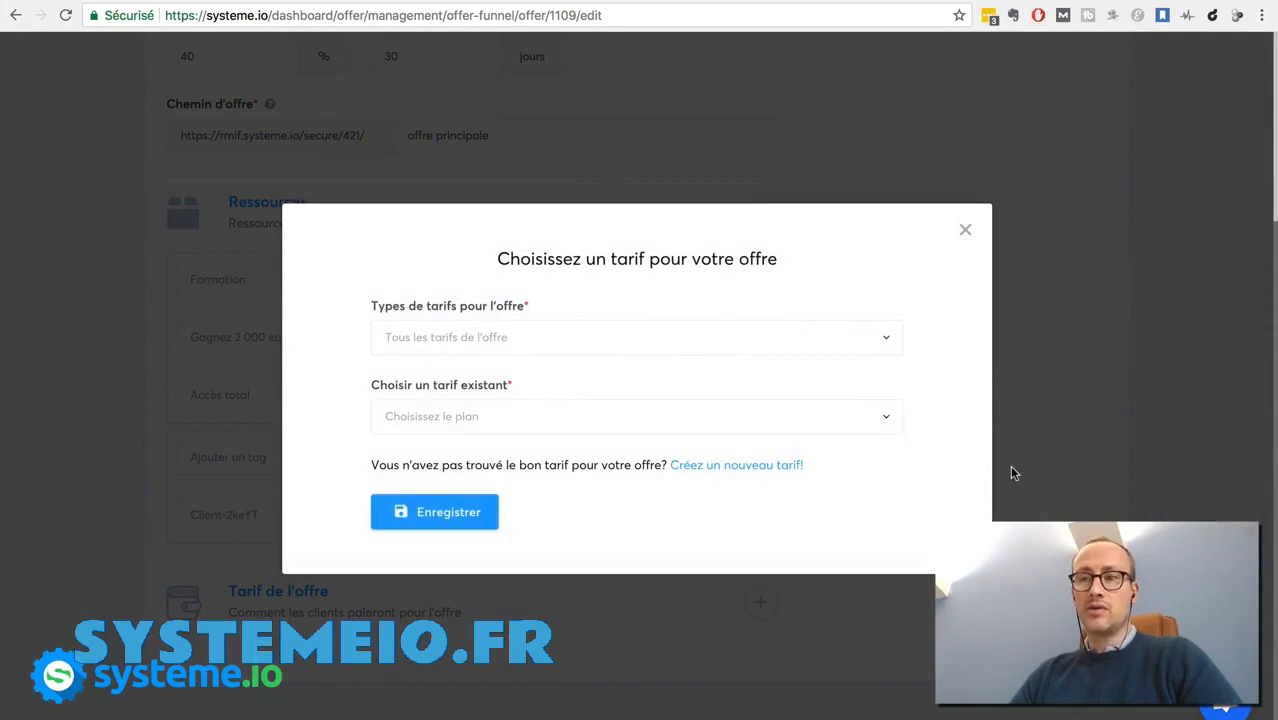
{"action": "left_click", "coordinate": [848, 340]}
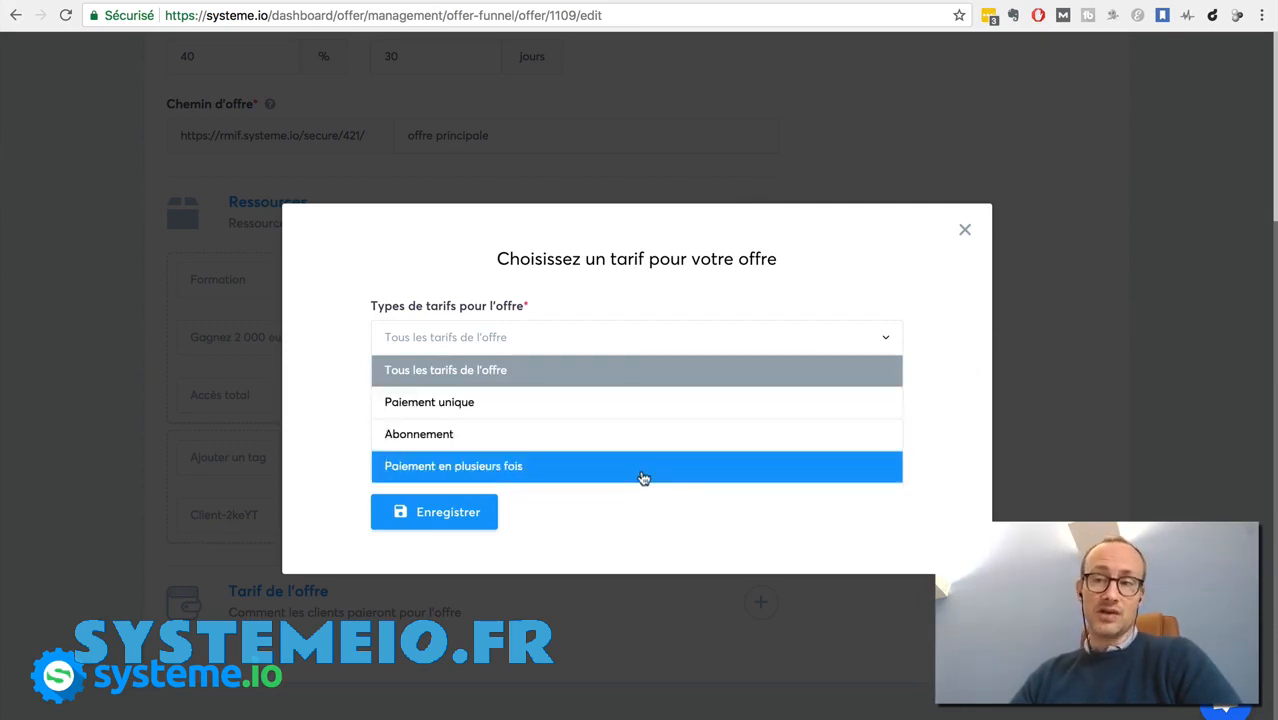
{"action": "left_click", "coordinate": [640, 402]}
{"action": "left_click", "coordinate": [692, 418]}
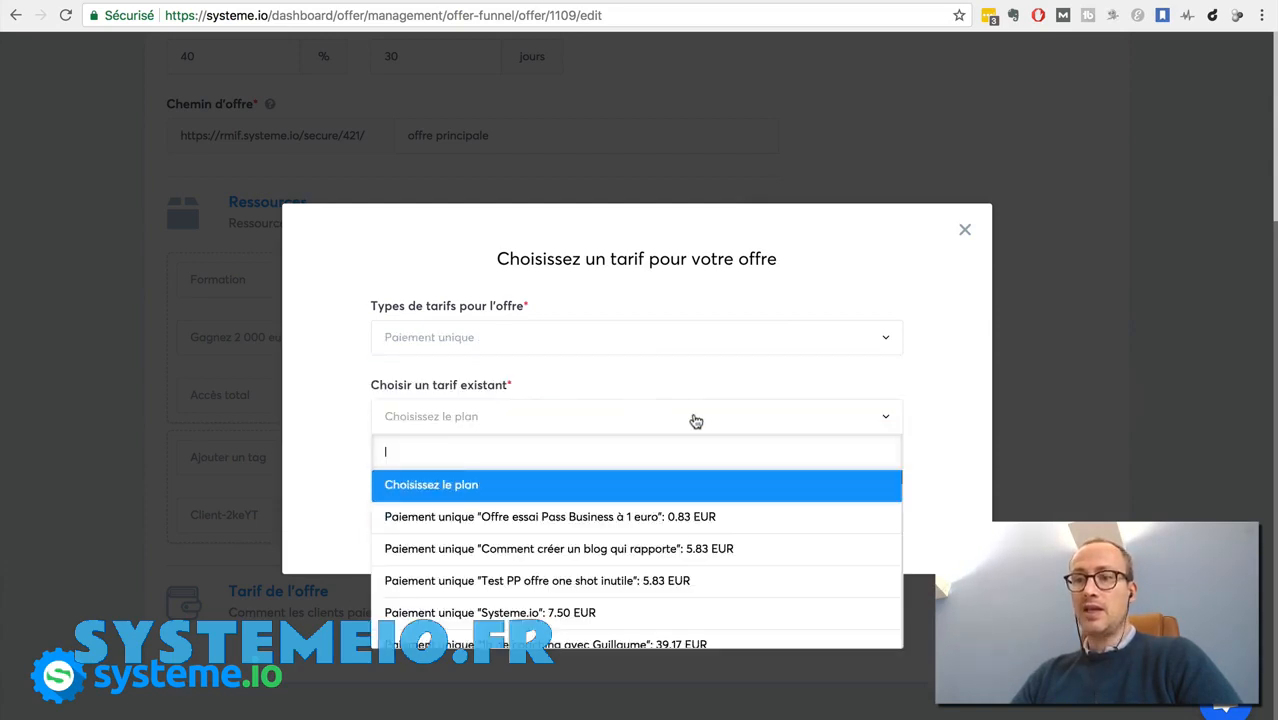
{"action": "scroll", "coordinate": [664, 528], "scroll_direction": "down", "scroll_amount": 5}
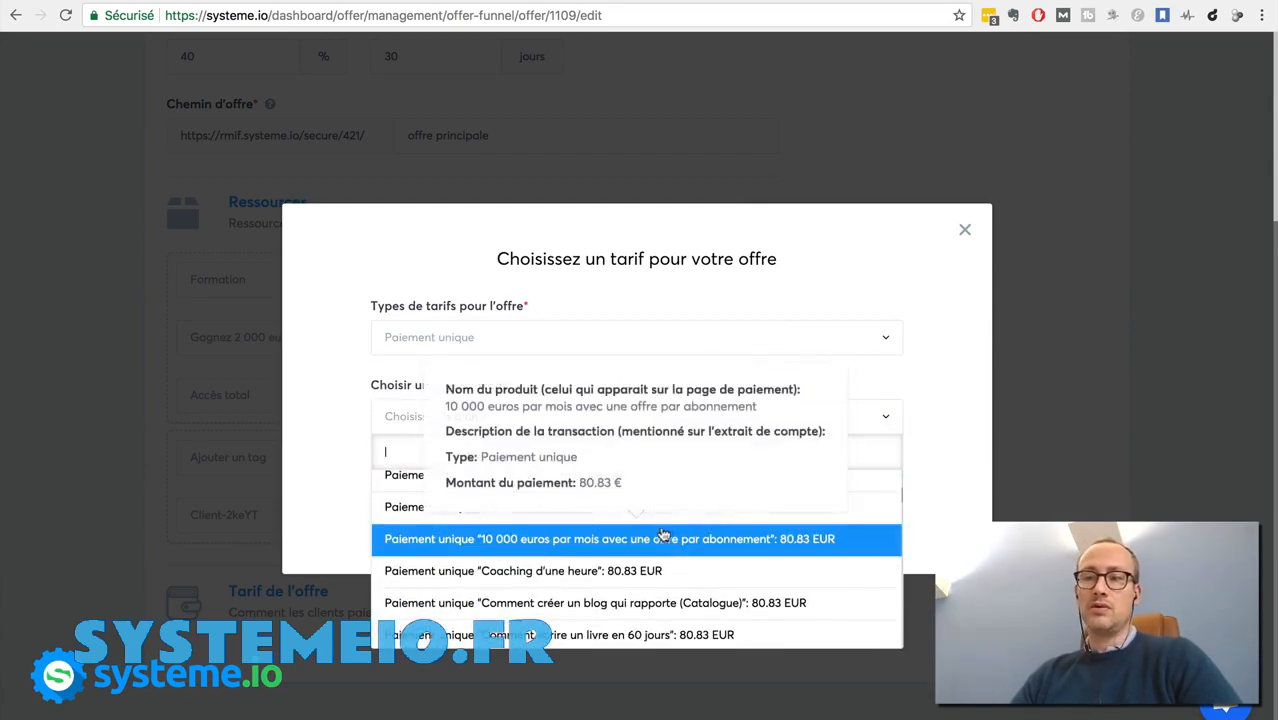
{"action": "scroll", "coordinate": [622, 585], "scroll_direction": "down", "scroll_amount": 3}
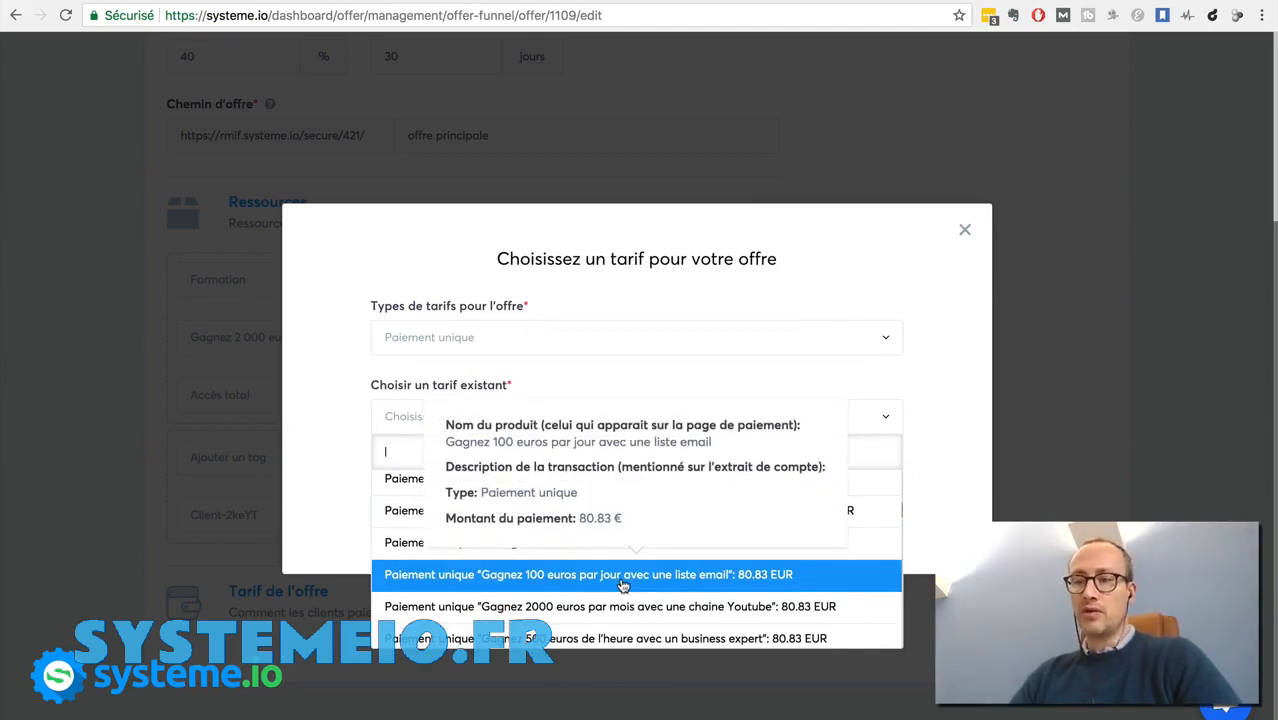
{"action": "left_click", "coordinate": [843, 293]}
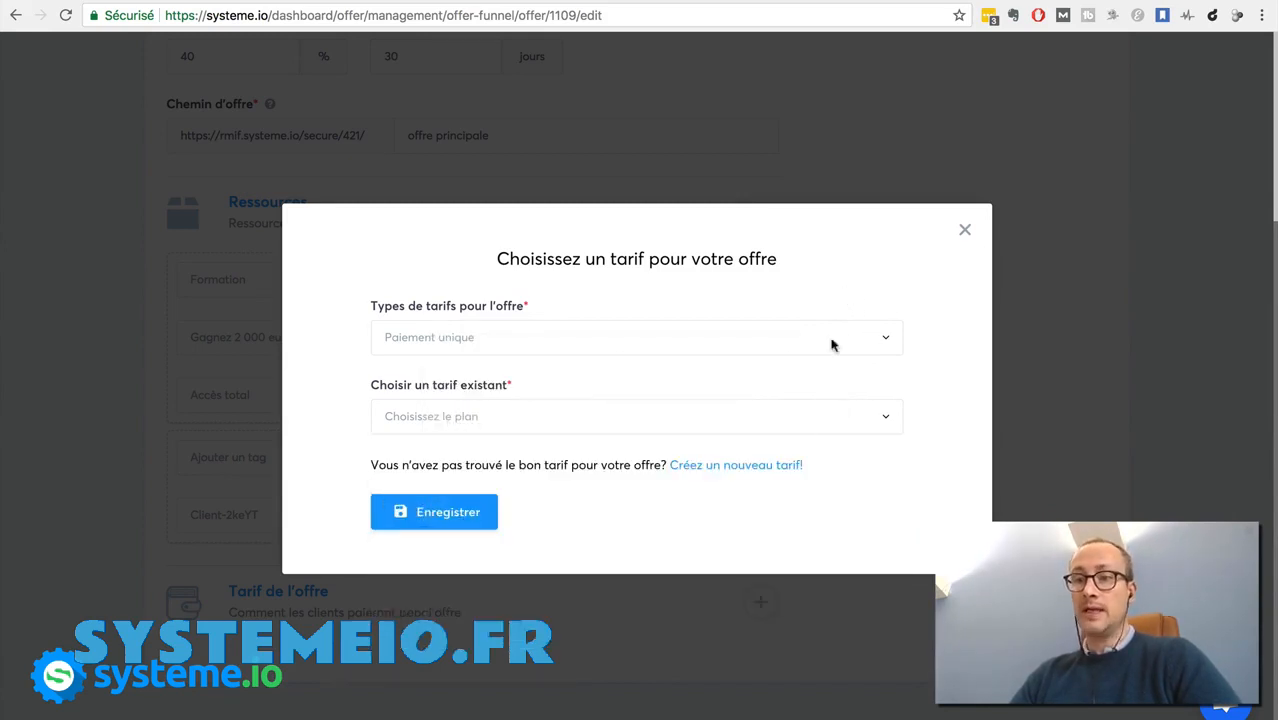
- Start a new price for the offer and set both its dashboard name and product name to "Gagnez 2000 euros par mois avec une chaine Youtube"
{"action": "left_click", "coordinate": [731, 466]}
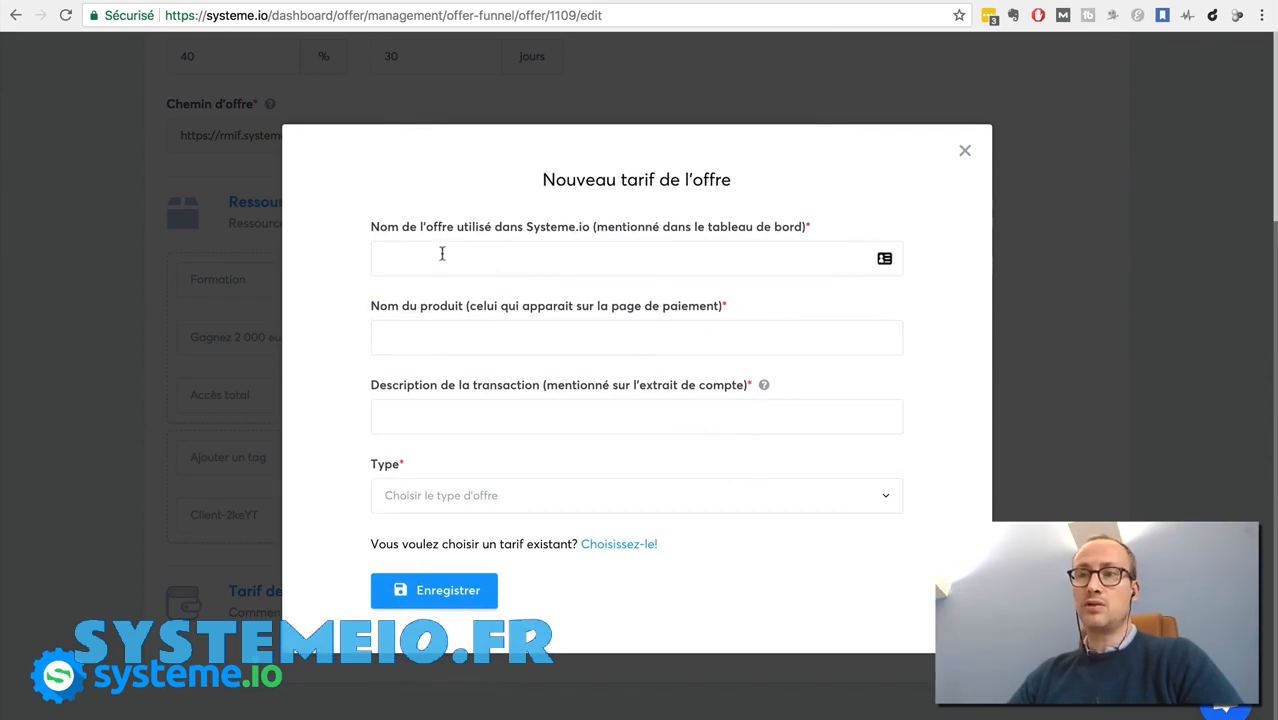
{"action": "left_click", "coordinate": [441, 254]}
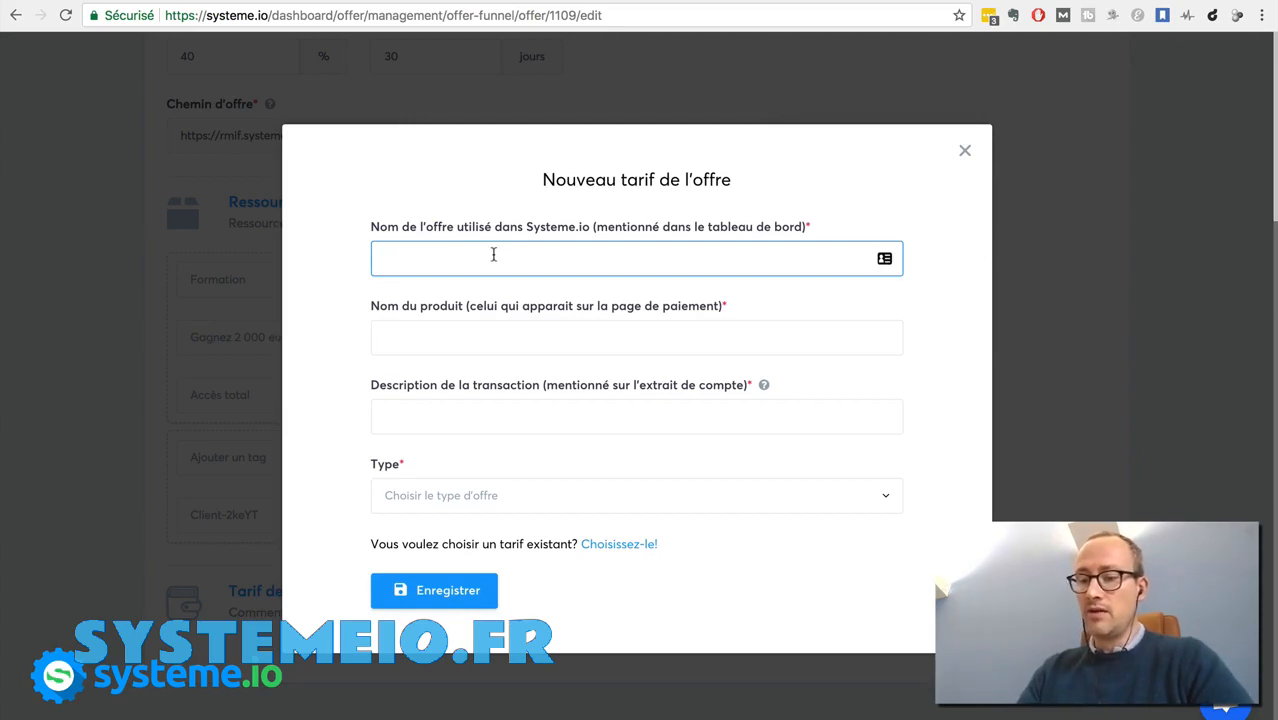
{"action": "type", "text": "Gagnez 200"}
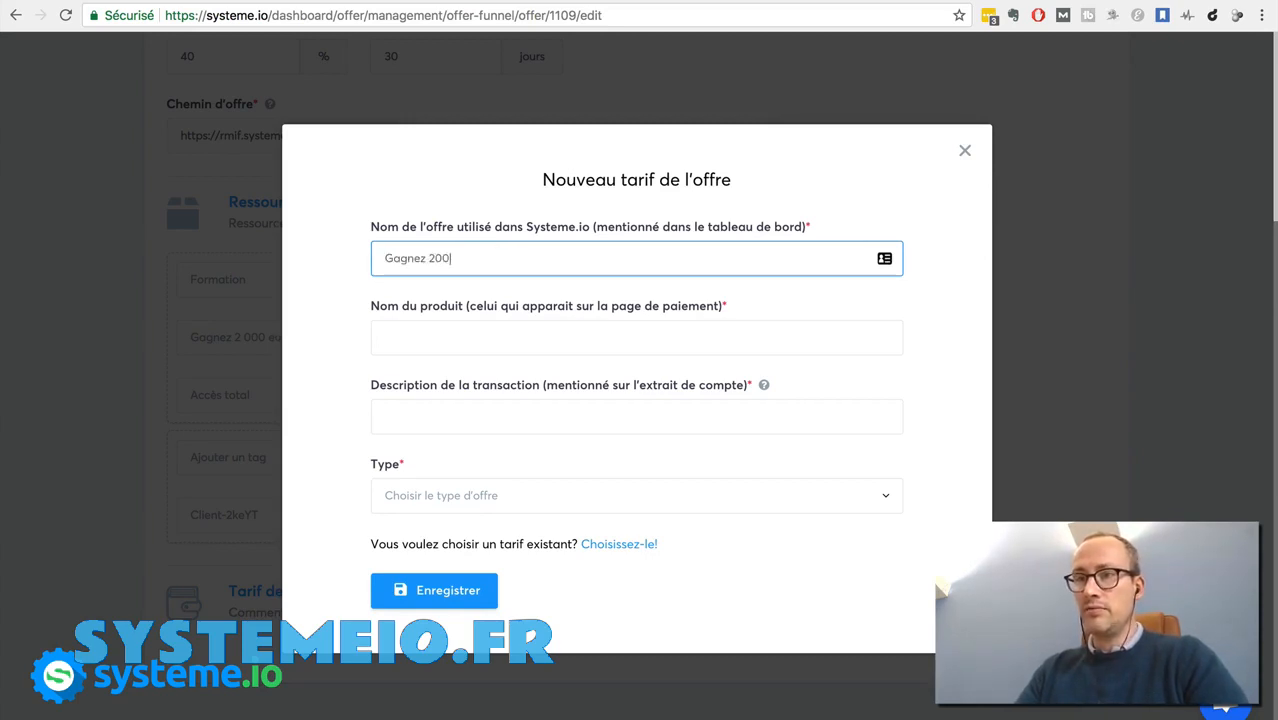
{"action": "type", "text": "0 euros par mois avec une"}
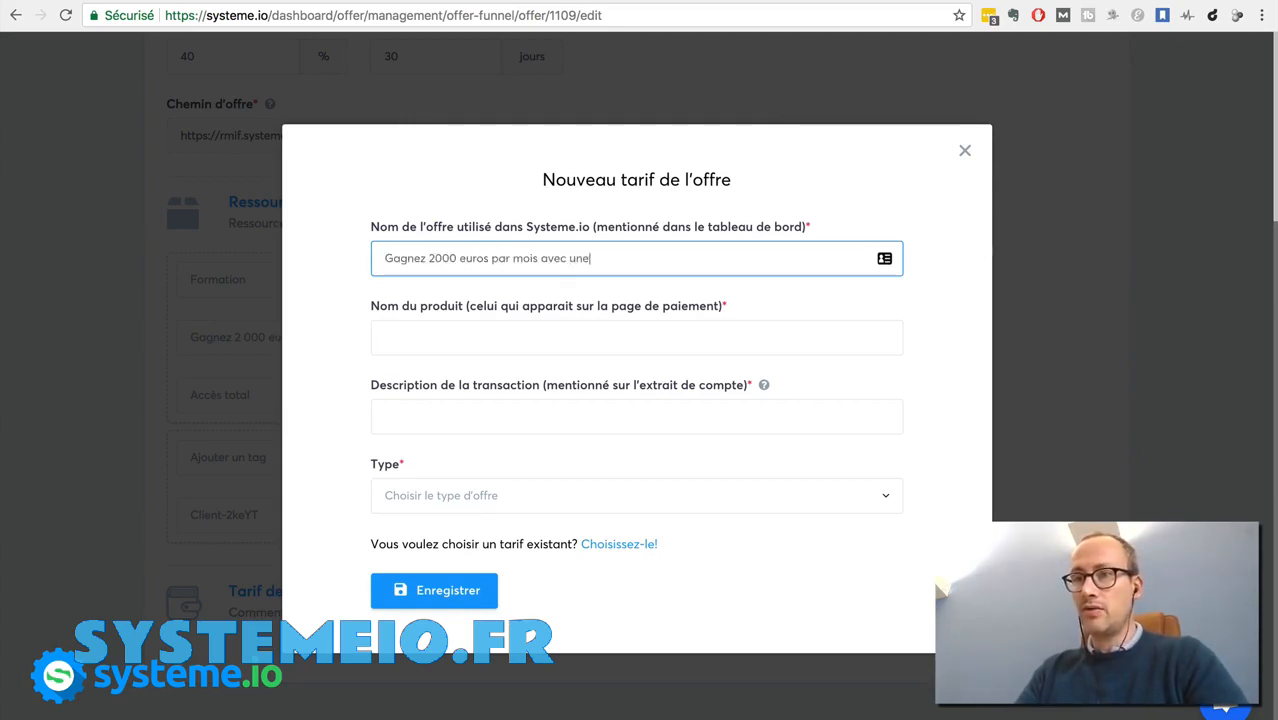
{"action": "type", "text": " chaine Youtube"}
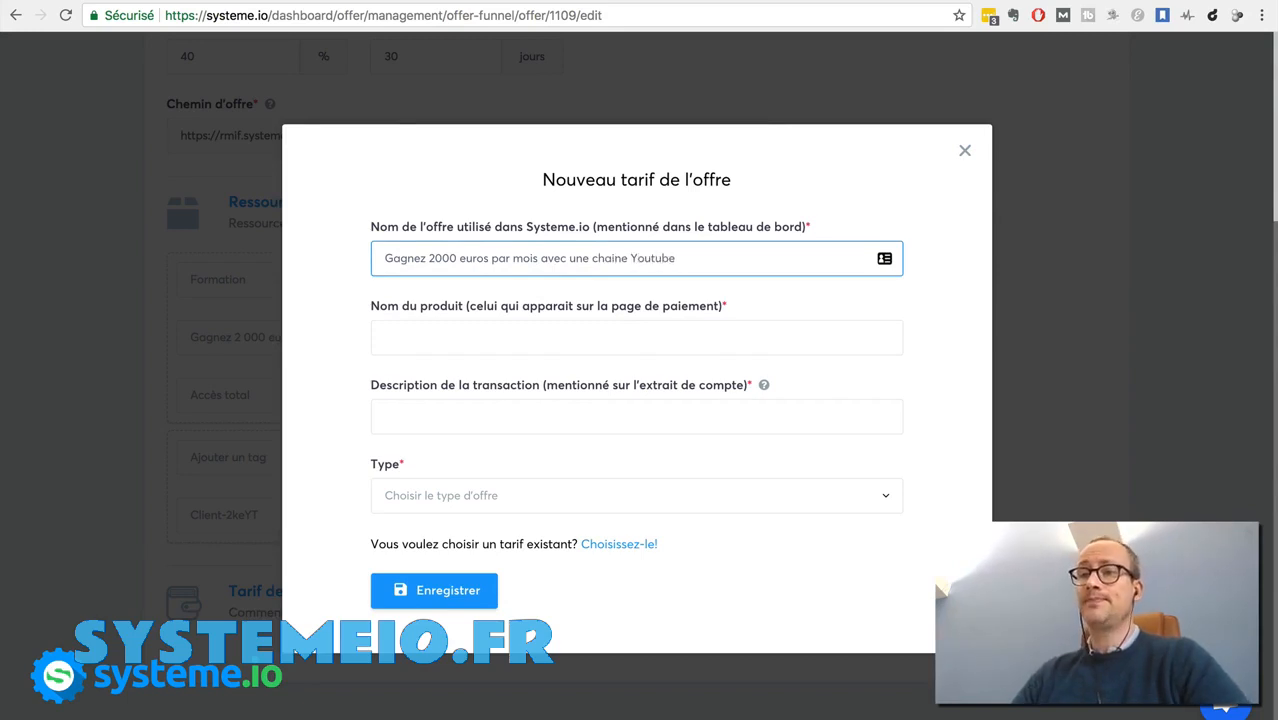
{"action": "left_click_drag", "start_coordinate": [713, 259], "coordinate": [376, 258]}
{"action": "key", "text": "ctrl+c"}
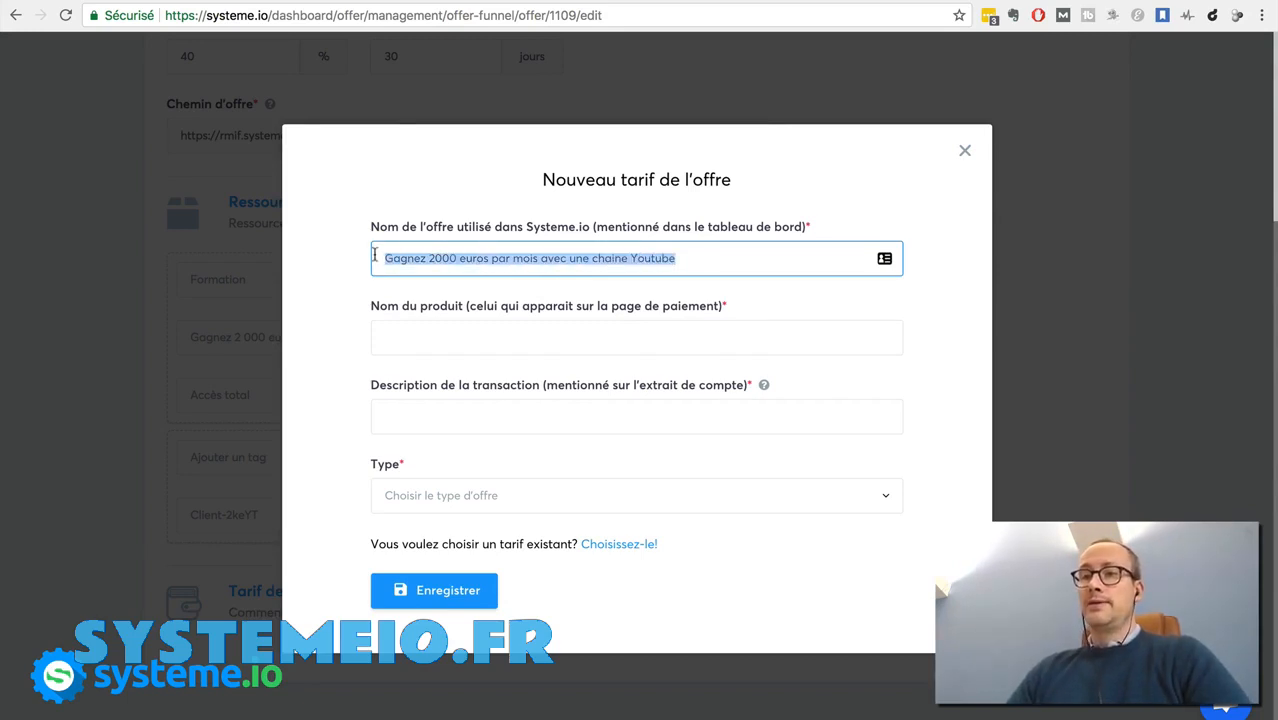
{"action": "left_click", "coordinate": [435, 337]}
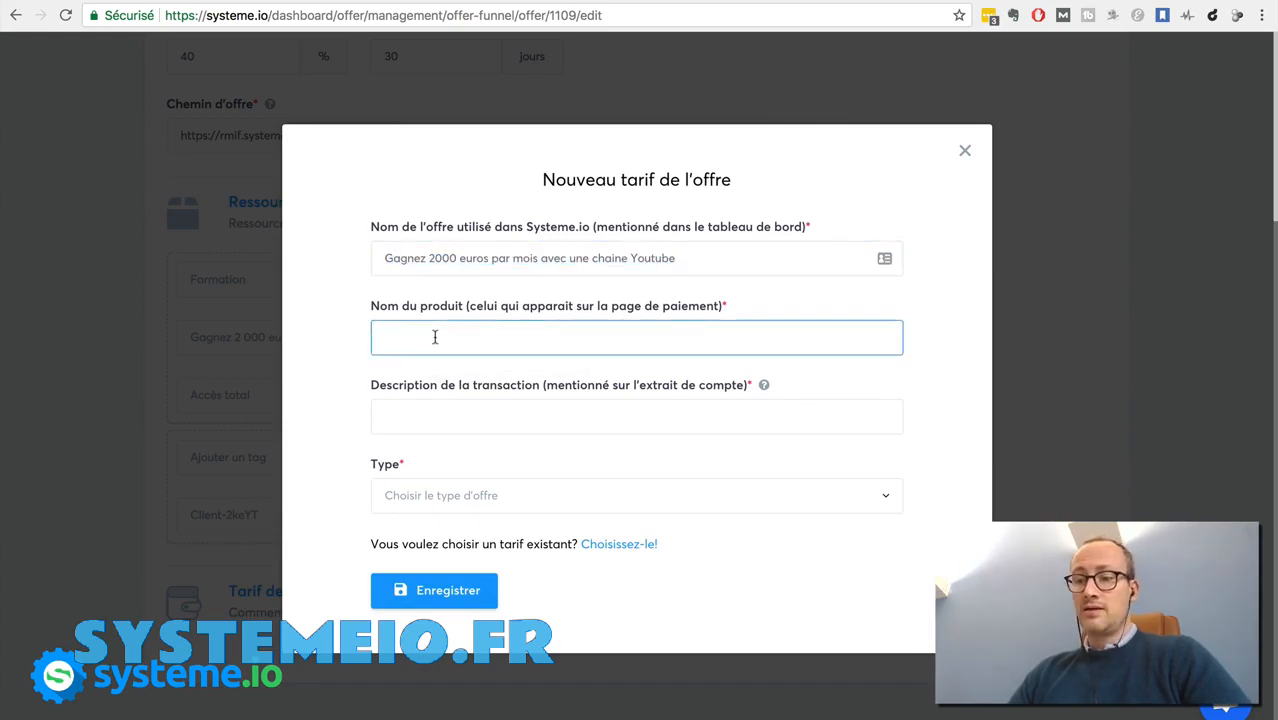
{"action": "key", "text": "ctrl+v"}
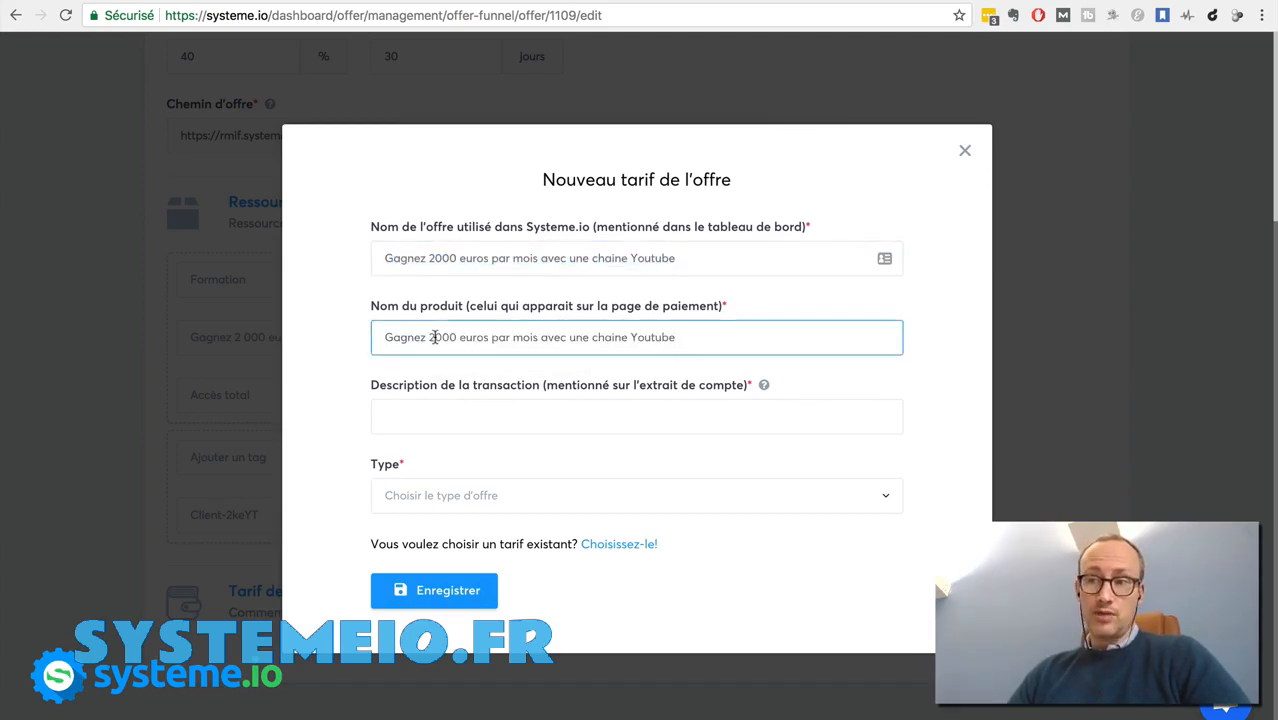
{"action": "left_click", "coordinate": [418, 421]}
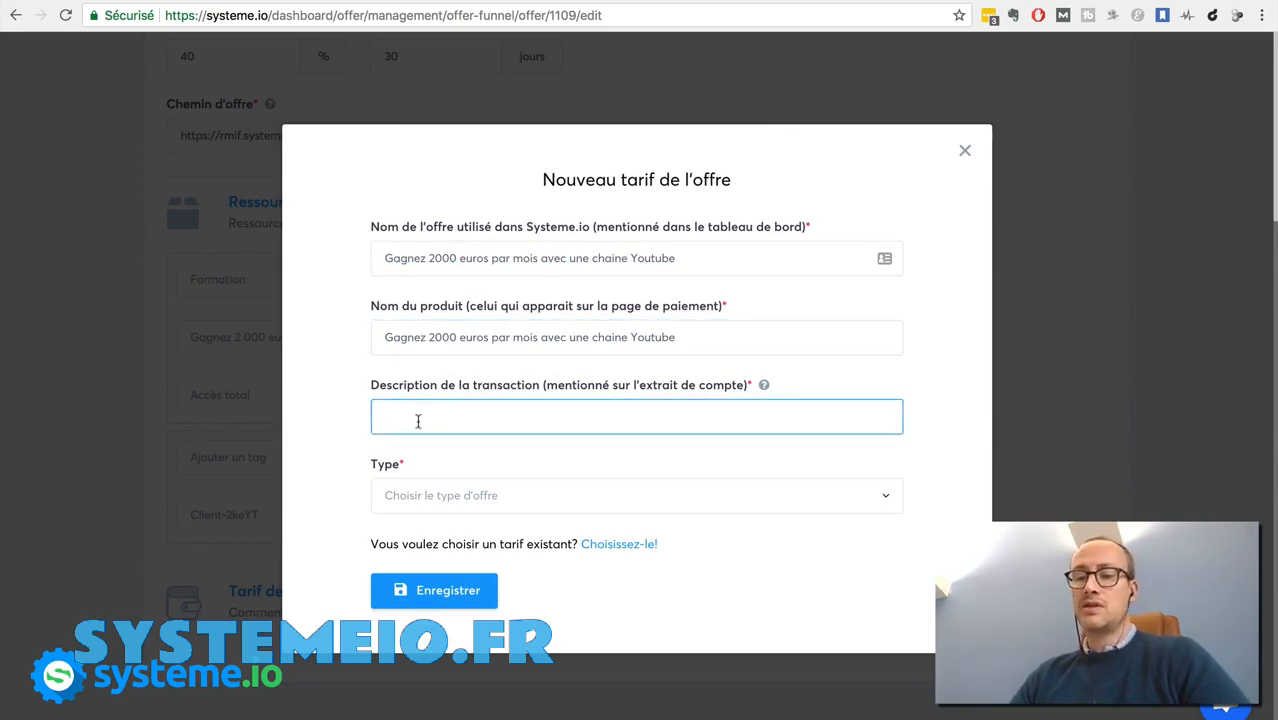
{"action": "type", "text": "Gagnez 2000 euros par"}
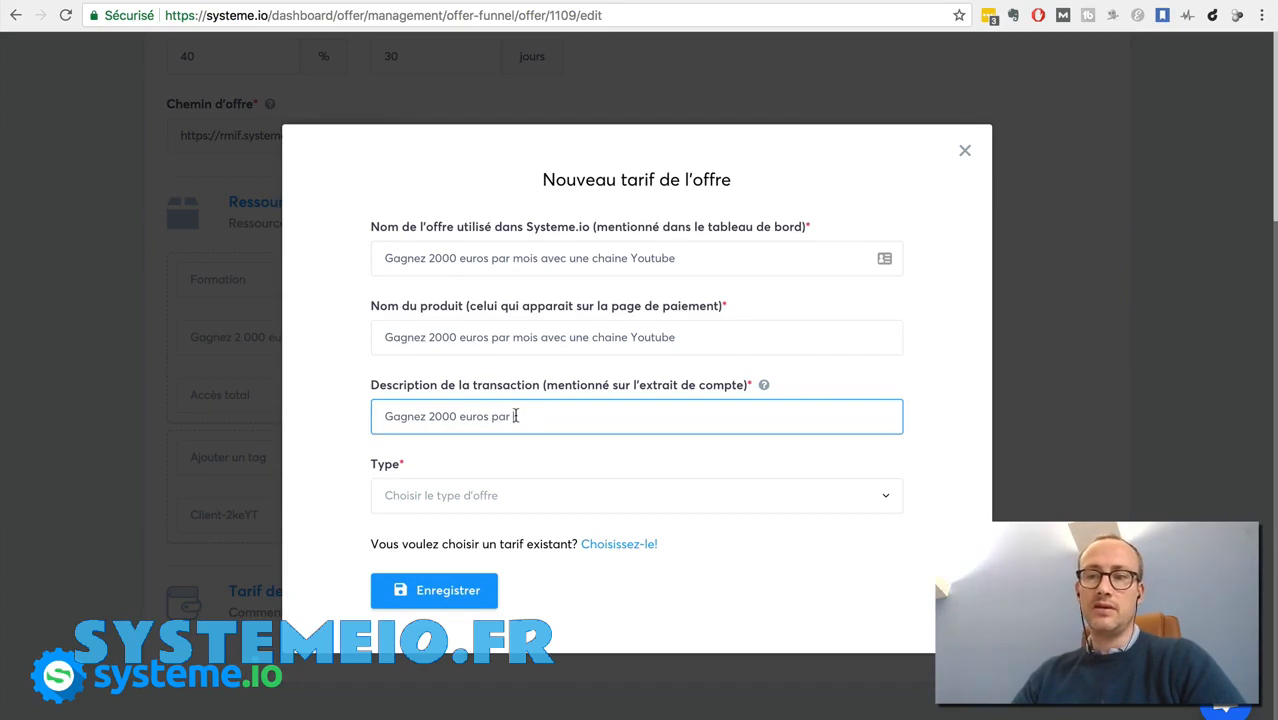
{"action": "left_click", "coordinate": [533, 511]}
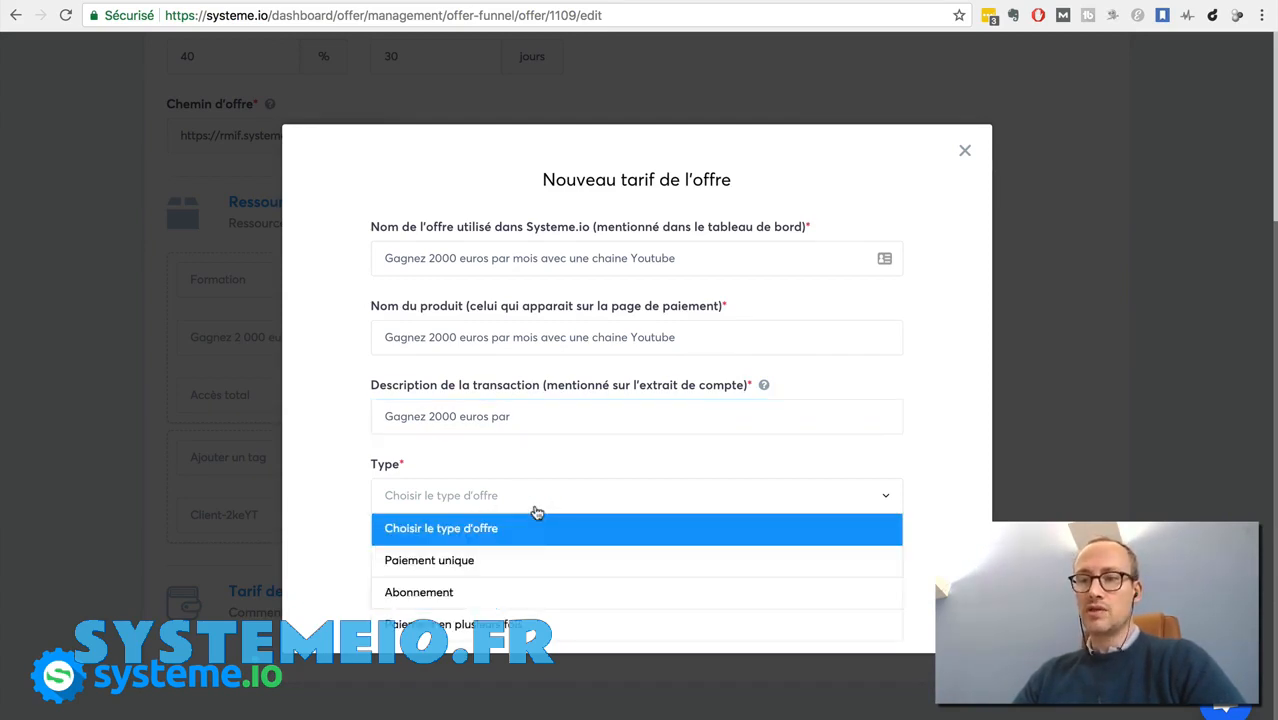
- Replace the new price's transaction description with "2000e par mois Youtube"
{"action": "left_click", "coordinate": [522, 414]}
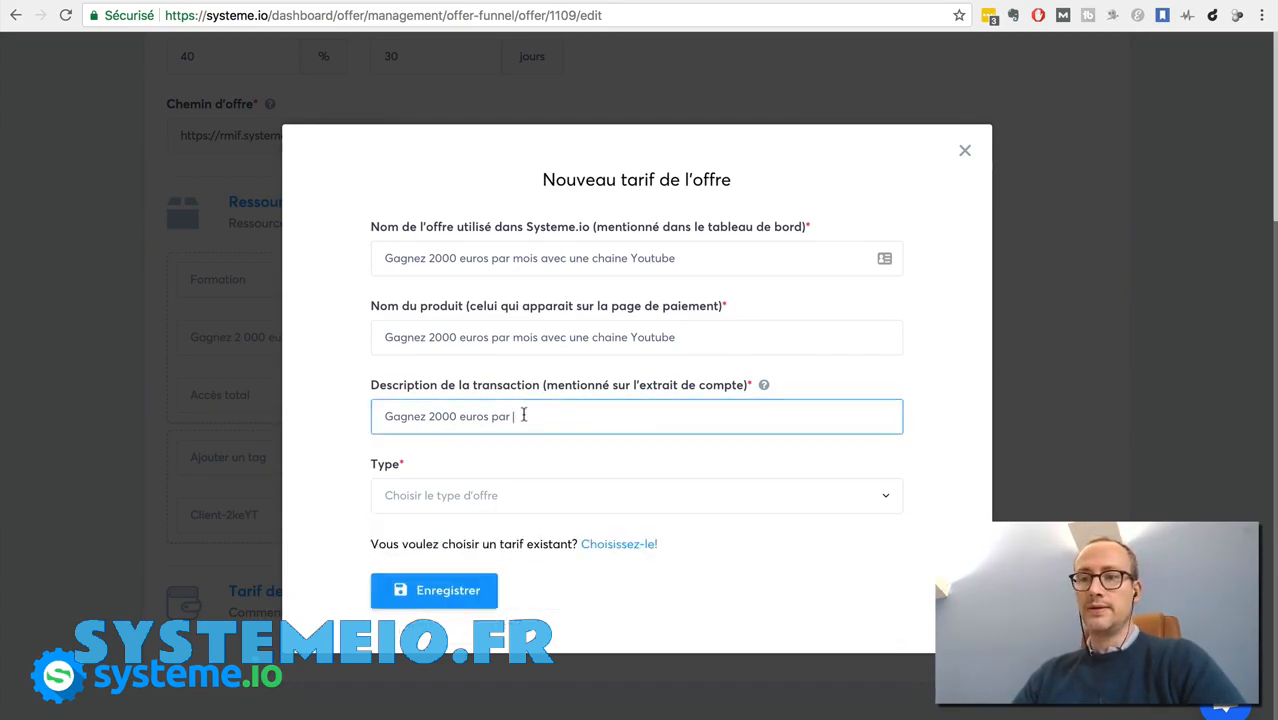
{"action": "left_click_drag", "start_coordinate": [522, 416], "coordinate": [348, 420]}
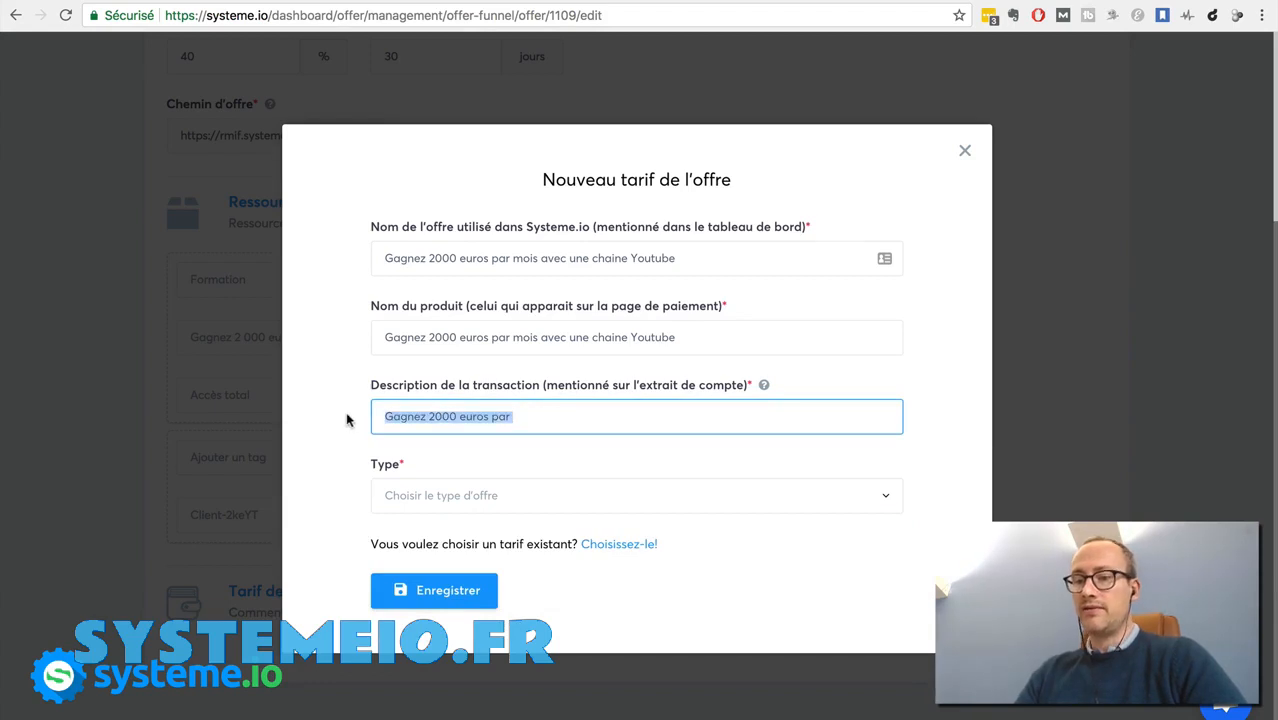
{"action": "type", "text": "2000e par mois "}
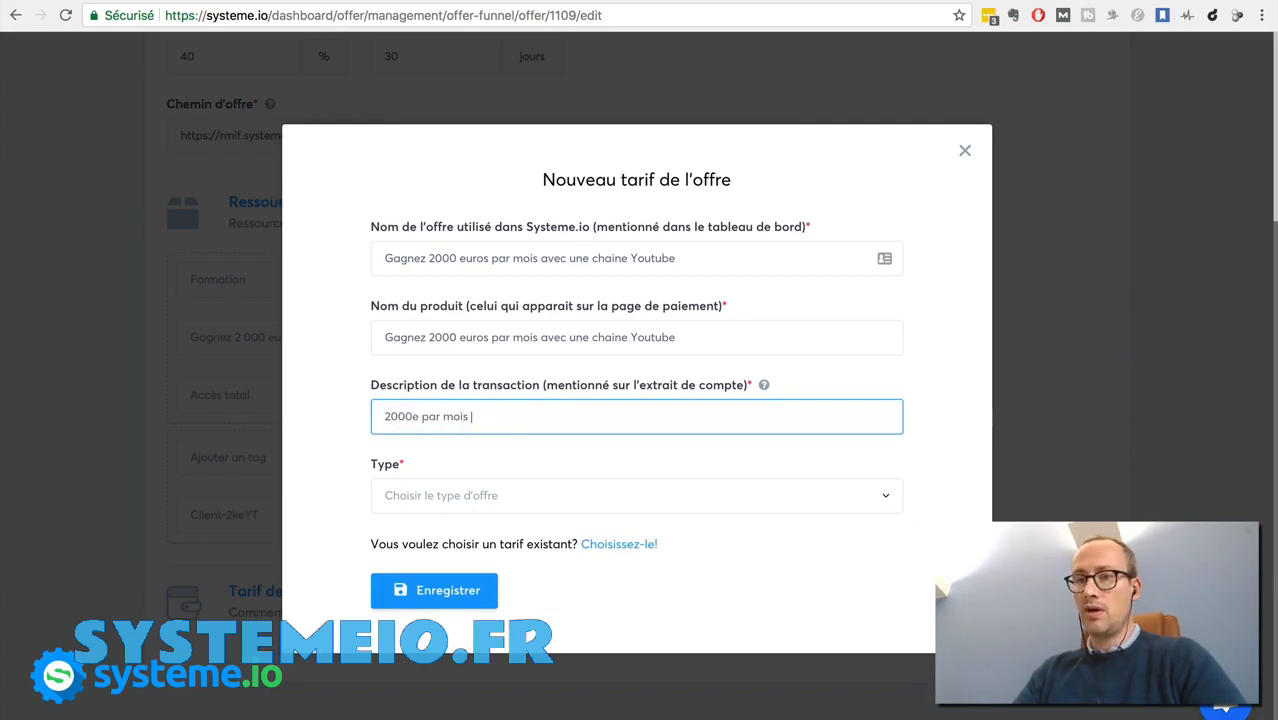
{"action": "type", "text": "chaine"}
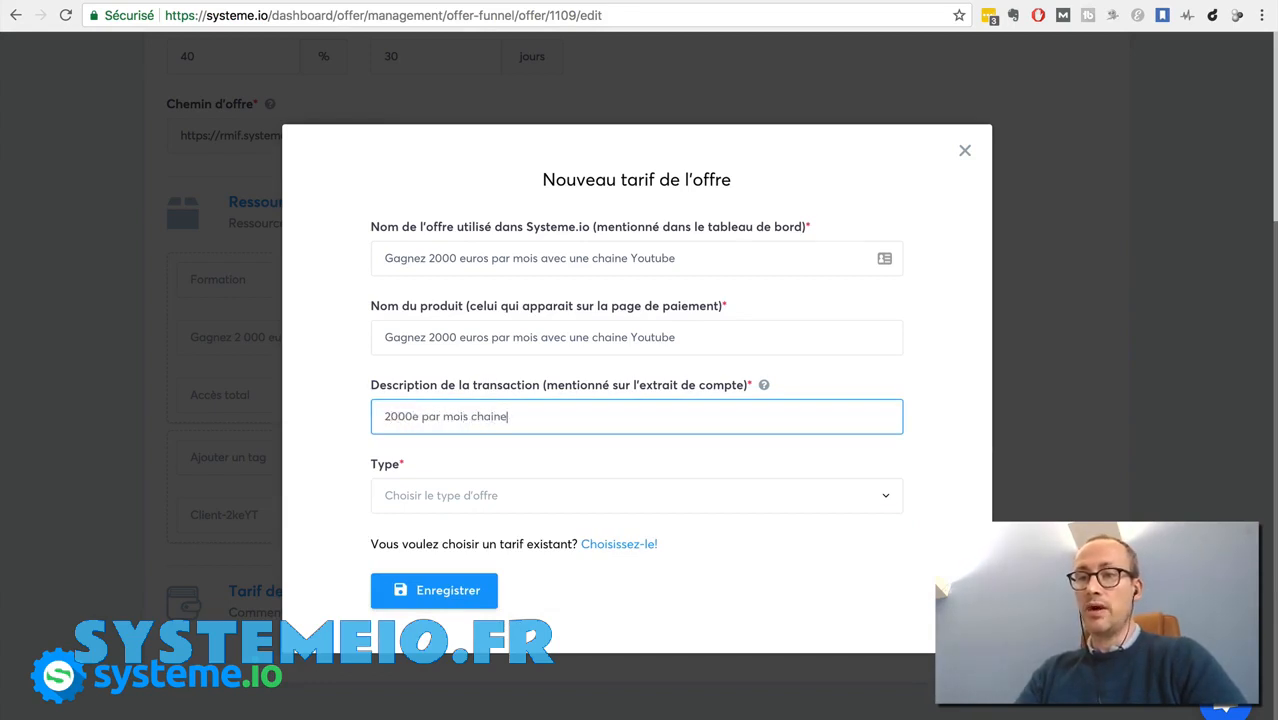
{"action": "key", "text": "BackSpace"}
{"action": "key", "text": "BackSpace"}
{"action": "key", "text": "BackSpace"}
{"action": "key", "text": "BackSpace"}
{"action": "key", "text": "BackSpace"}
{"action": "key", "text": "BackSpace"}
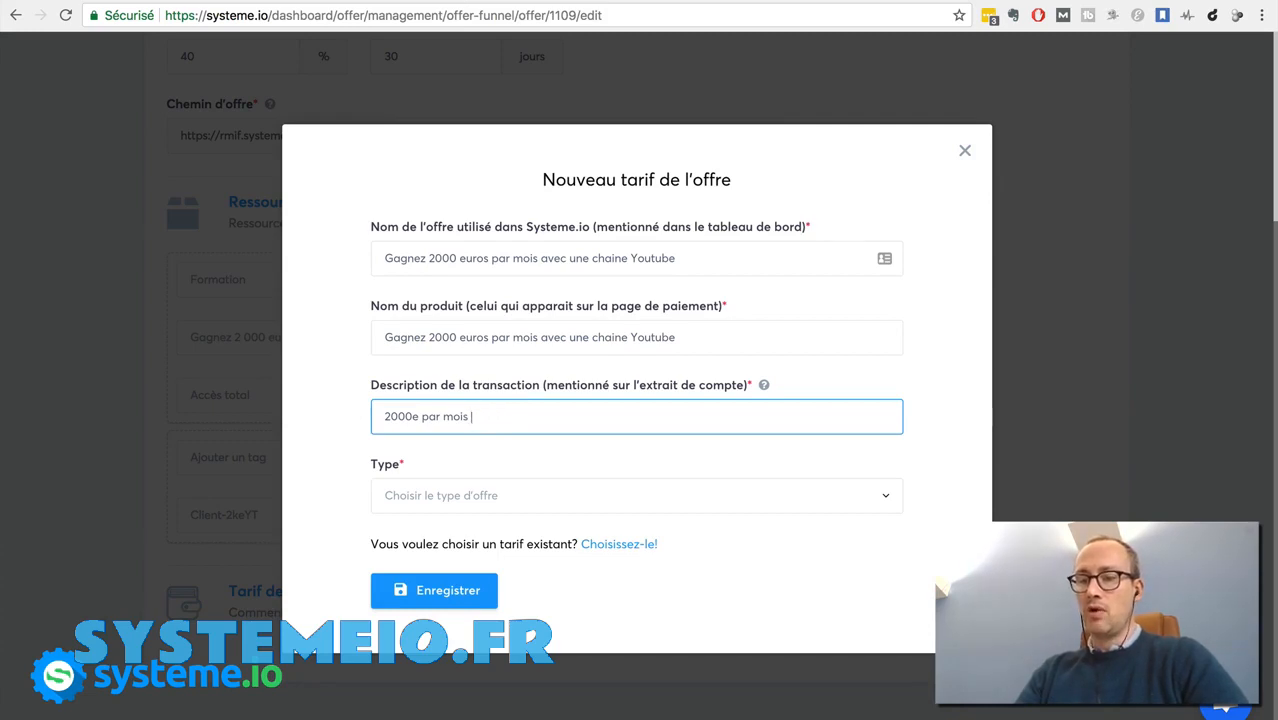
{"action": "type", "text": "Youtube"}
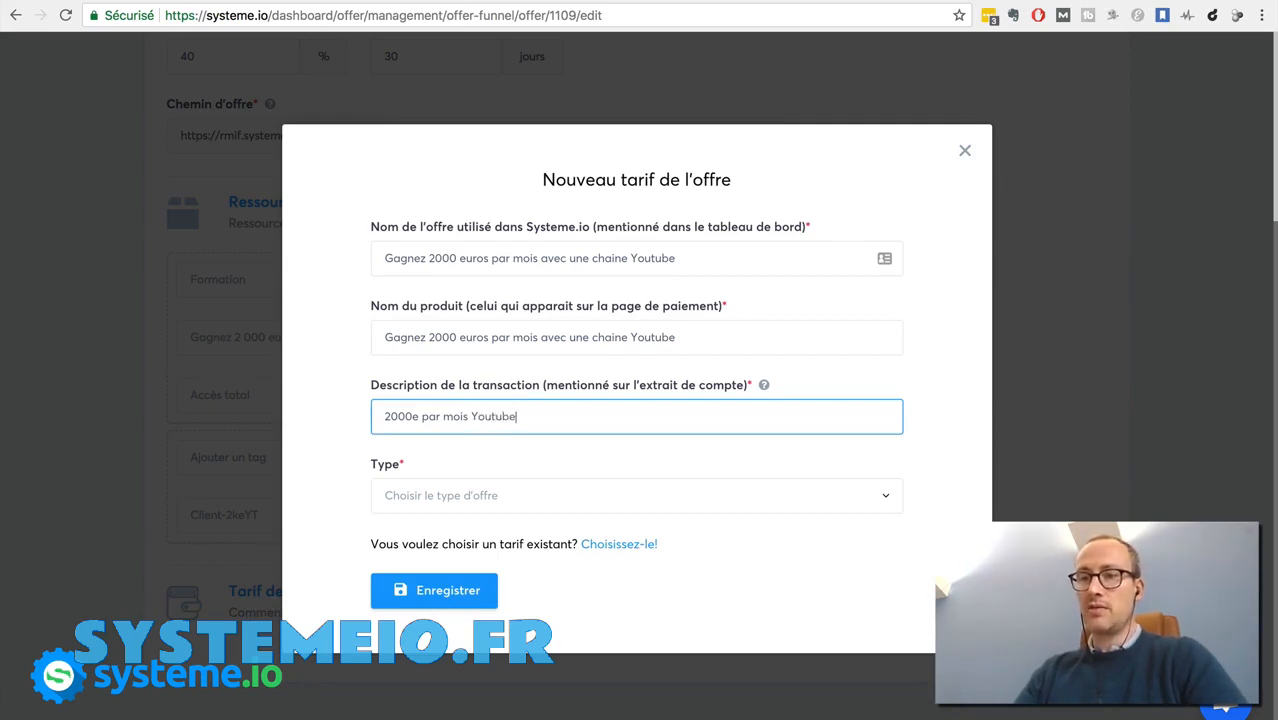
- Make the price a "Paiement unique" with a payment amount of 80.83 € and save it
{"action": "left_click", "coordinate": [441, 502]}
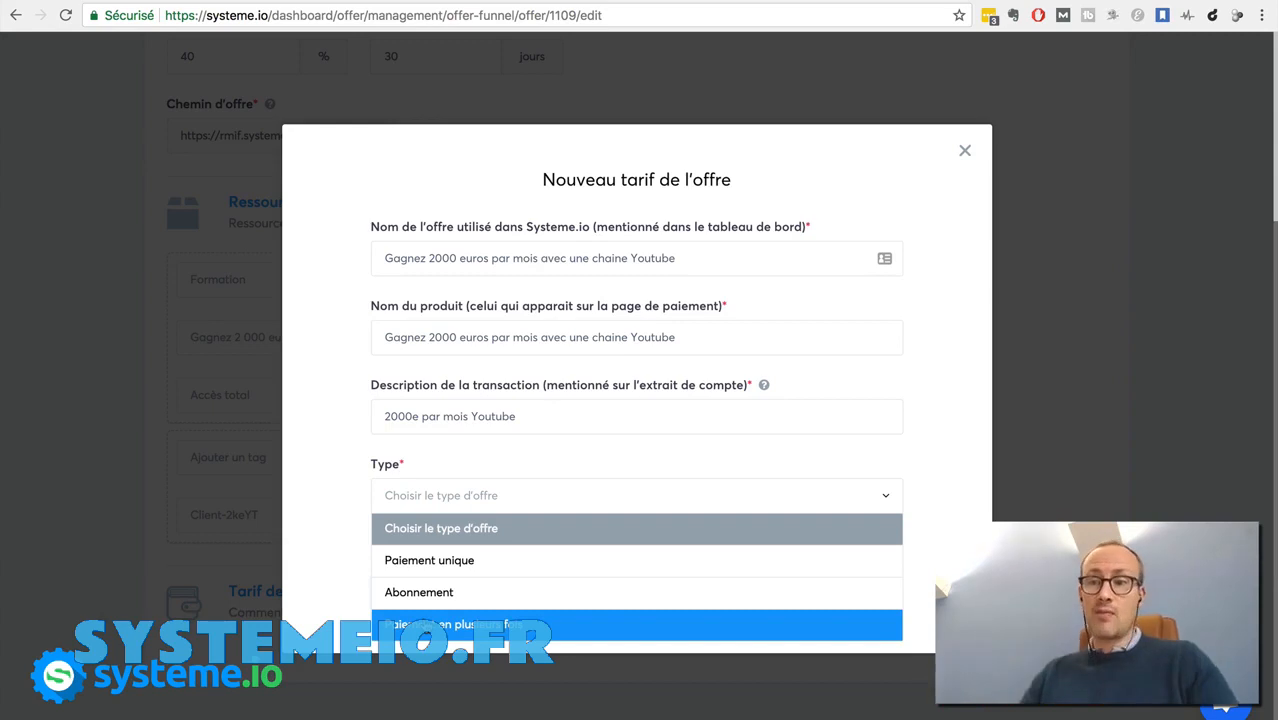
{"action": "left_click", "coordinate": [430, 560]}
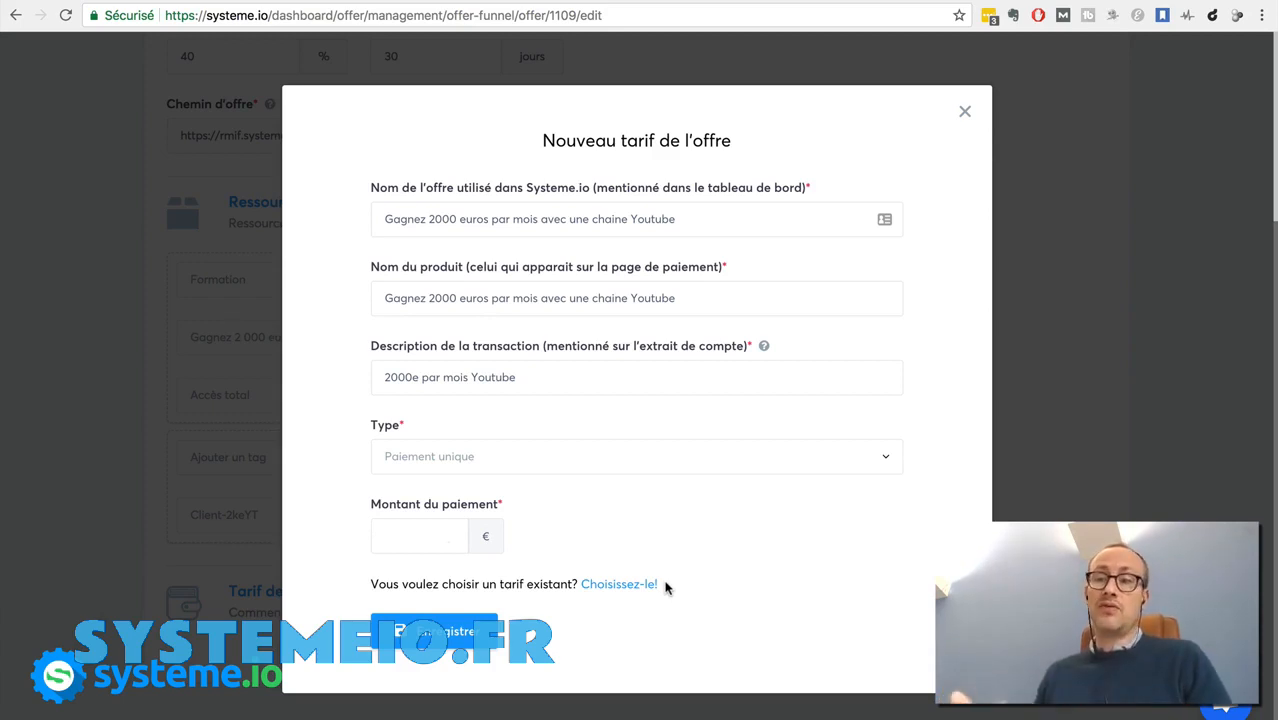
{"action": "left_click", "coordinate": [398, 535]}
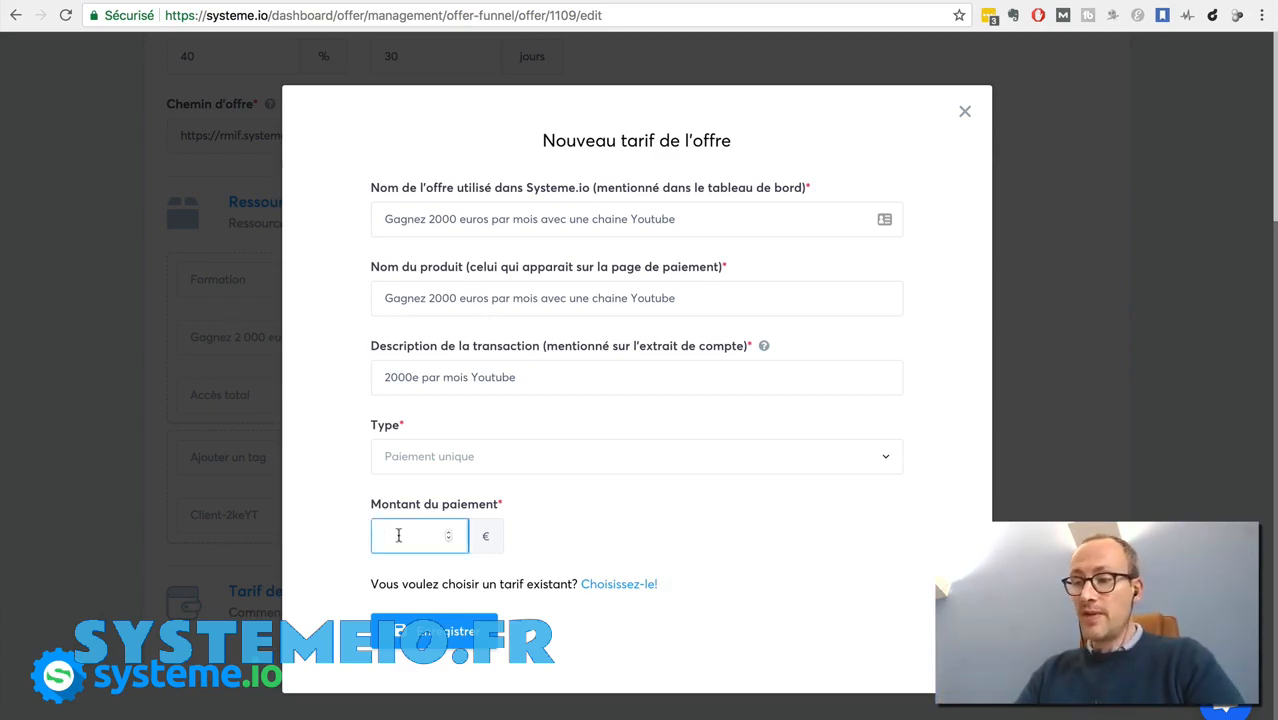
{"action": "type", "text": "80.83"}
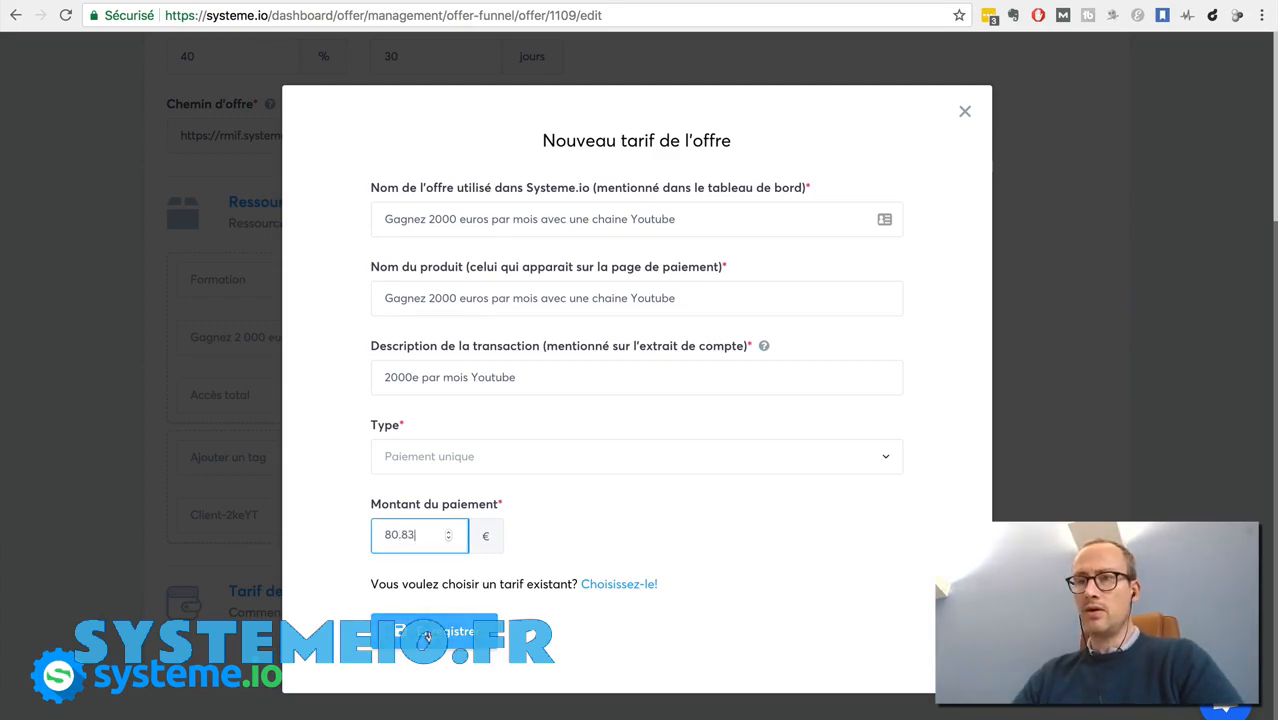
{"action": "left_click", "coordinate": [424, 632]}
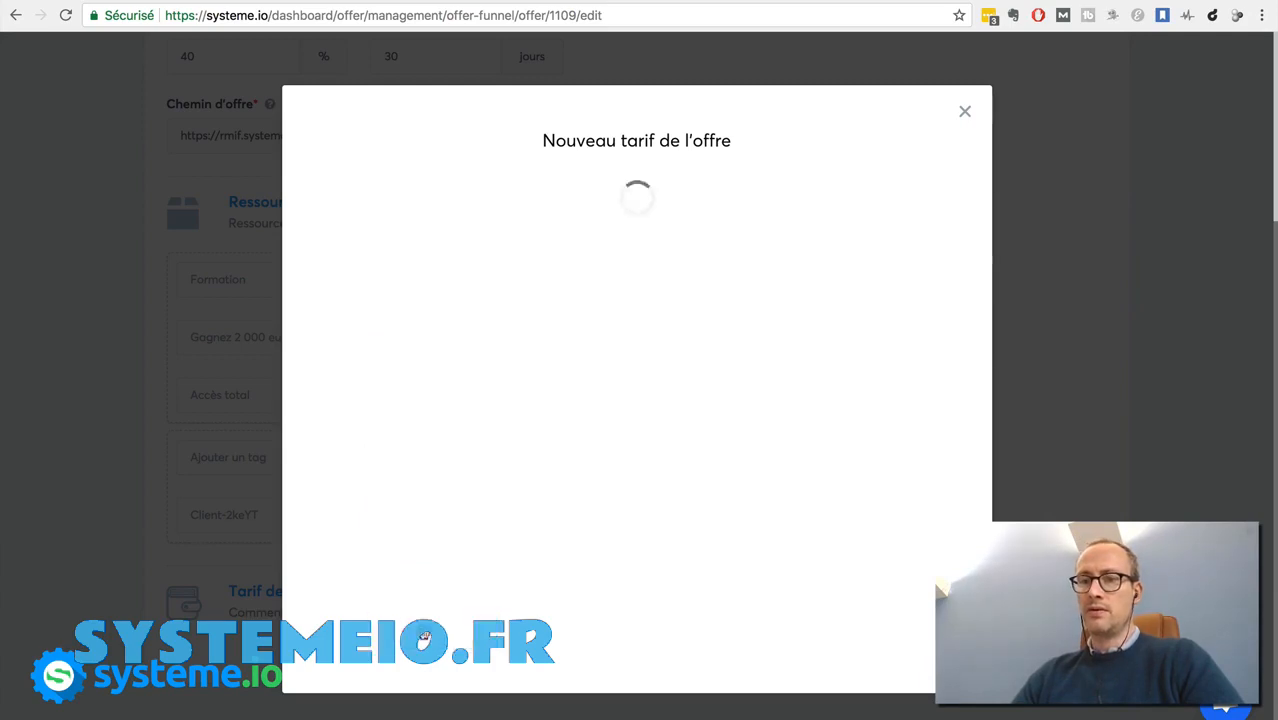
- Save the main offer with its resources and price
{"action": "scroll", "coordinate": [908, 445], "scroll_direction": "up", "scroll_amount": 2}
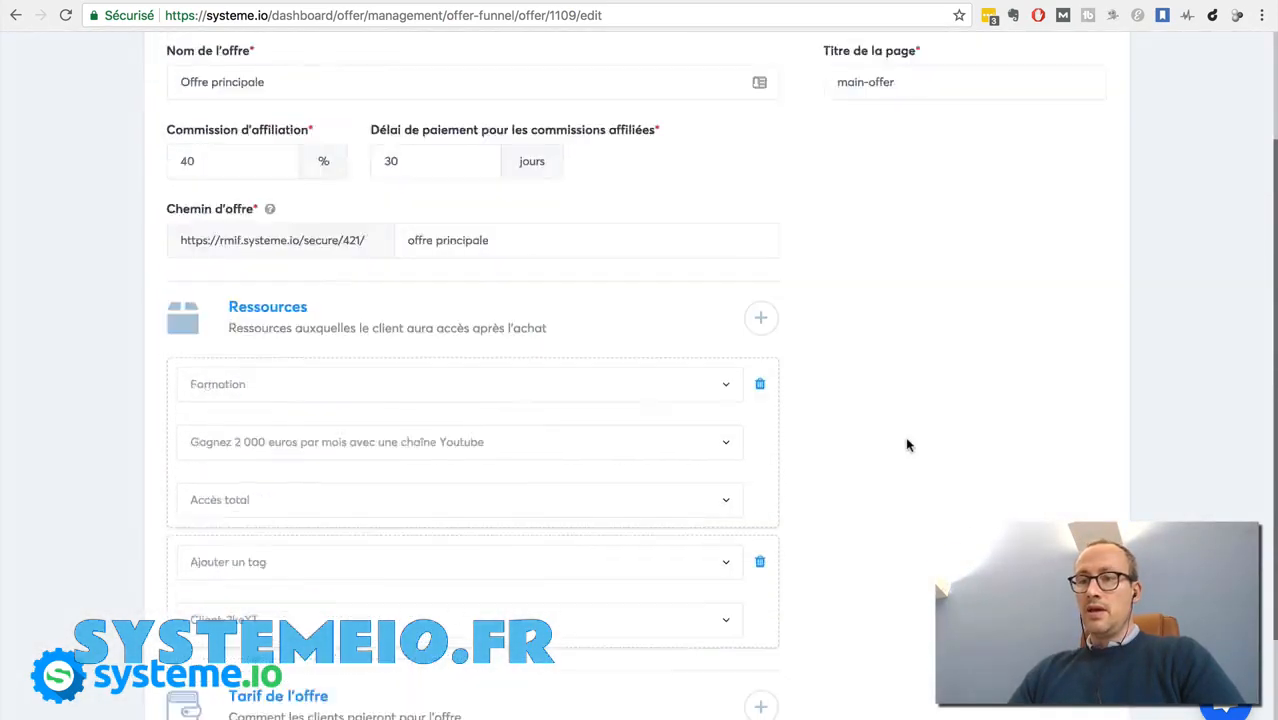
{"action": "scroll", "coordinate": [908, 445], "scroll_direction": "up", "scroll_amount": 2}
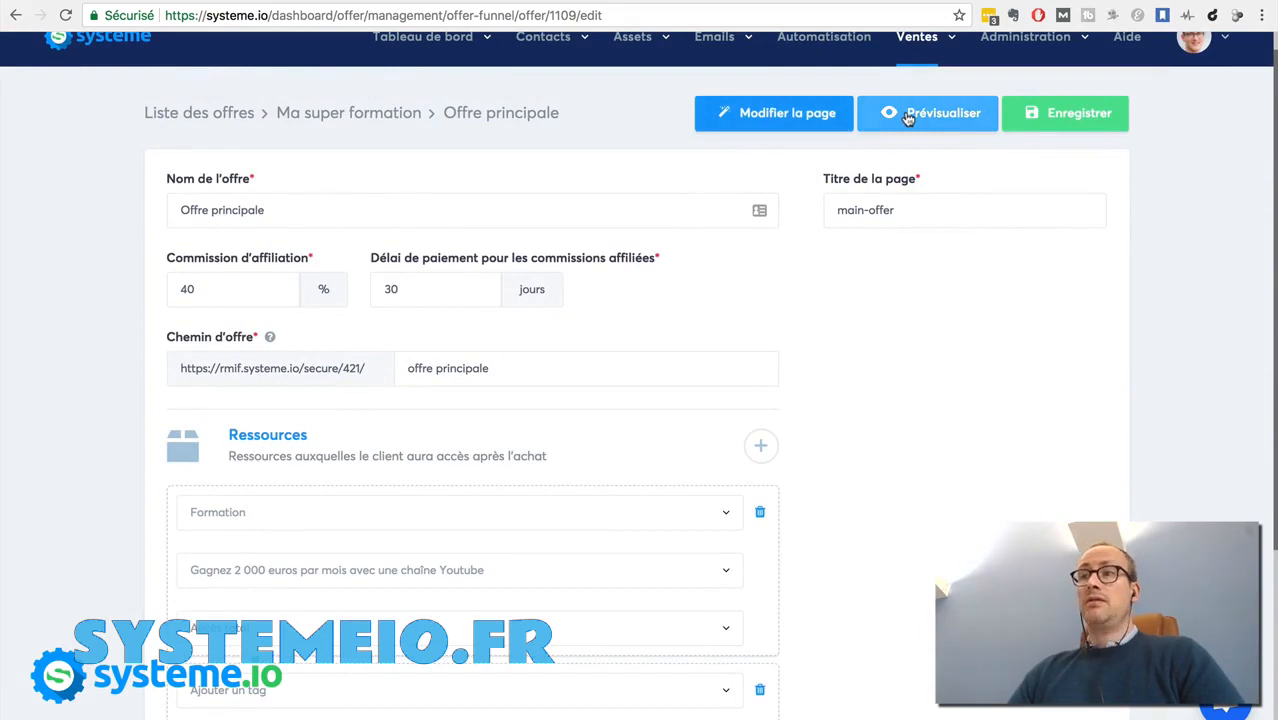
{"action": "left_click", "coordinate": [1055, 108]}
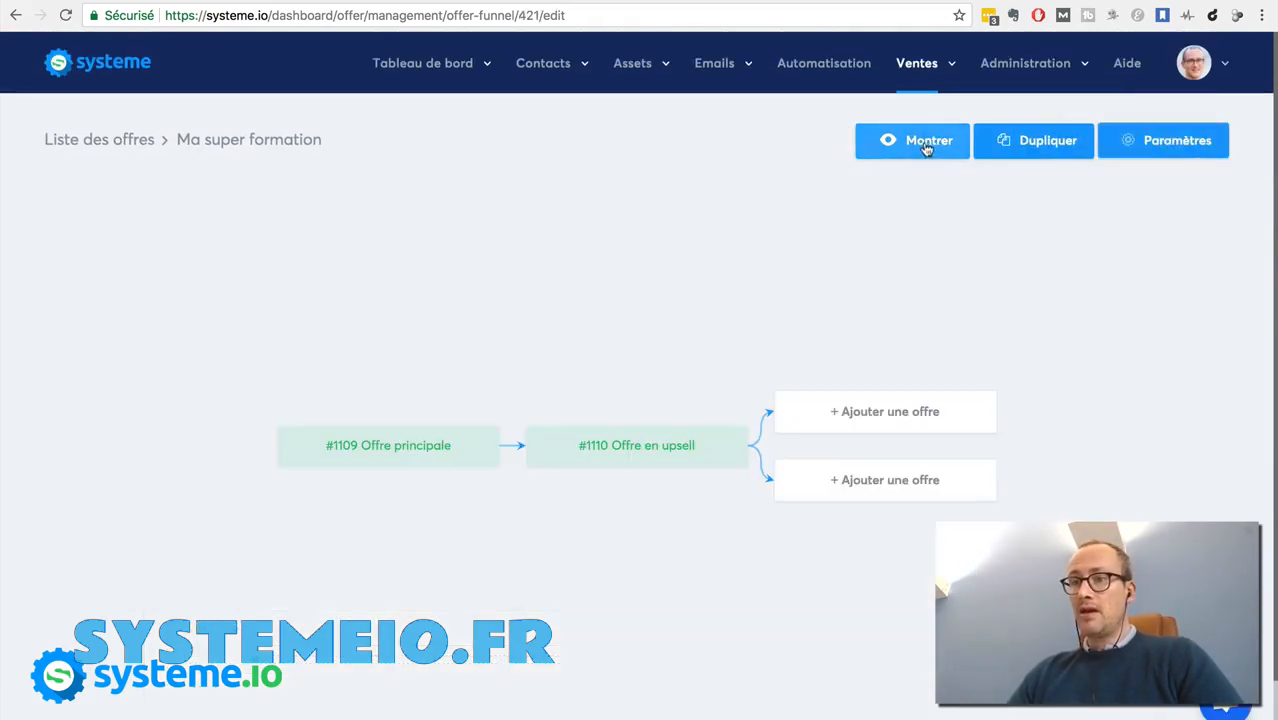
- Show the live order page of the offer and examine its customer form, payment options and price summary
{"action": "left_click", "coordinate": [862, 153]}
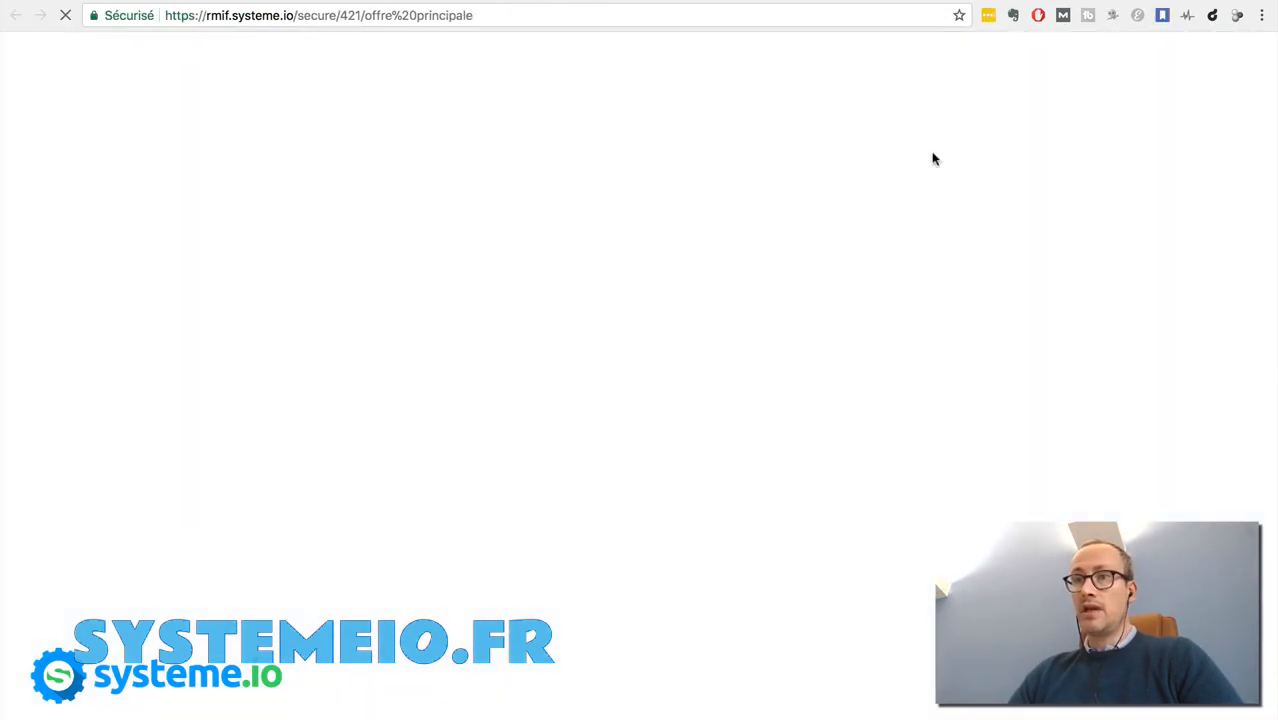
{"action": "scroll", "coordinate": [1155, 204], "scroll_direction": "down", "scroll_amount": 3}
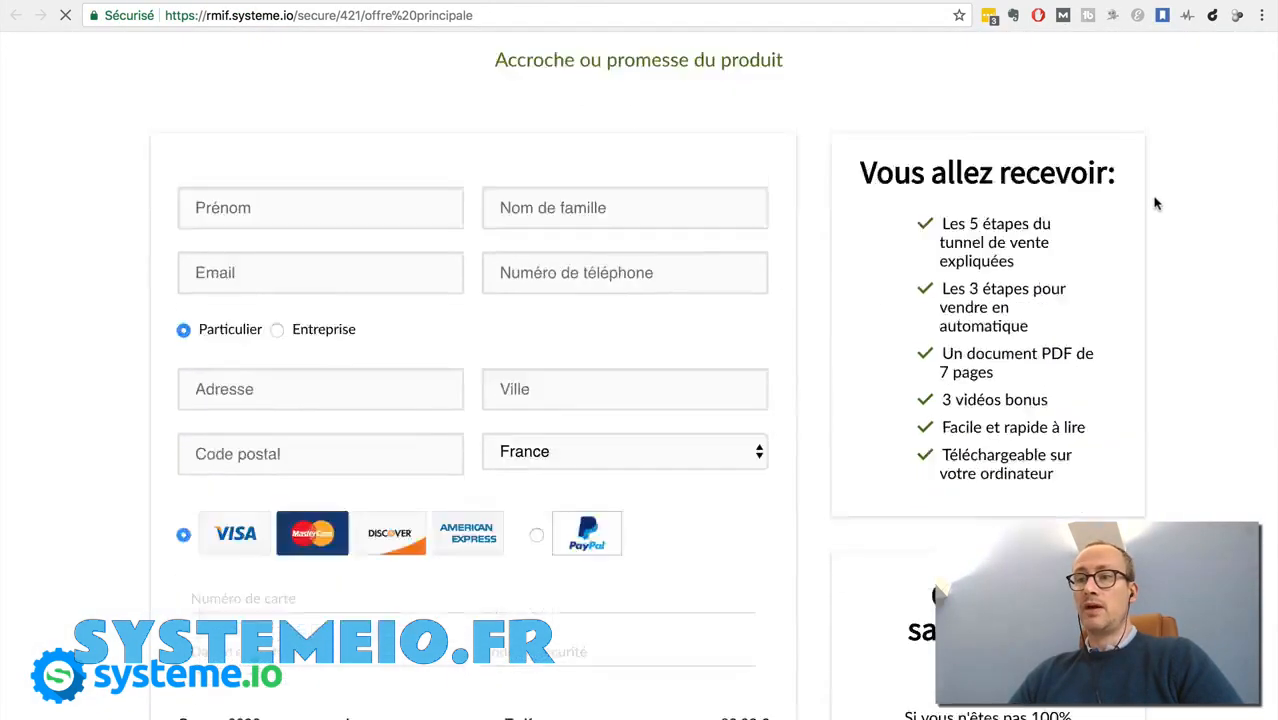
{"action": "scroll", "coordinate": [1155, 204], "scroll_direction": "down", "scroll_amount": 5}
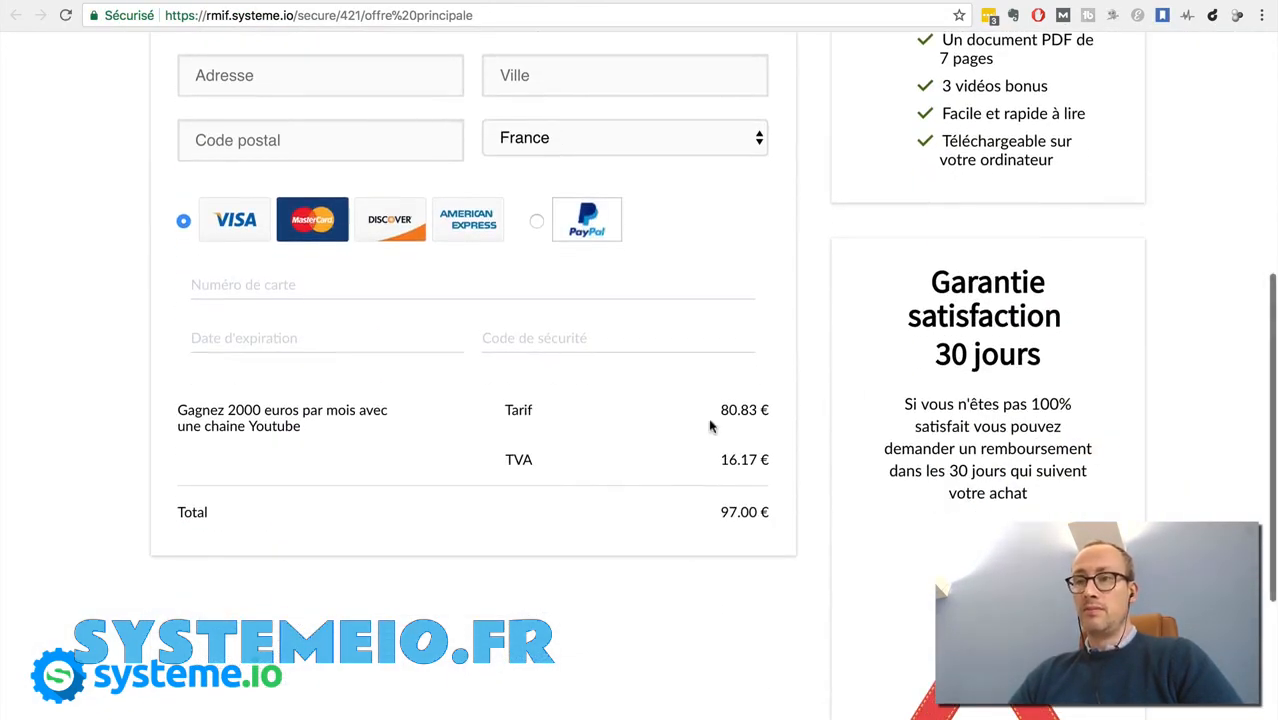
{"action": "scroll", "coordinate": [710, 427], "scroll_direction": "up", "scroll_amount": 2}
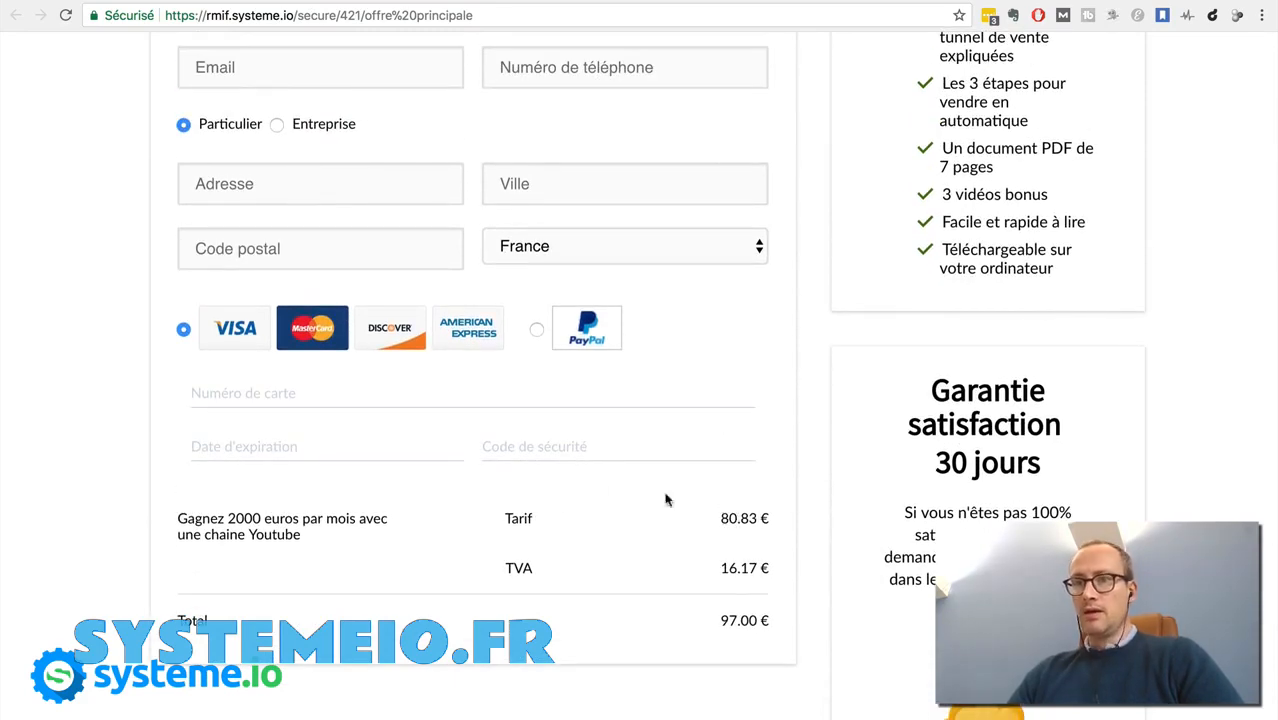
{"action": "scroll", "coordinate": [593, 482], "scroll_direction": "up", "scroll_amount": 3}
{"action": "scroll", "coordinate": [593, 475], "scroll_direction": "down", "scroll_amount": 3}
{"action": "scroll", "coordinate": [592, 479], "scroll_direction": "up", "scroll_amount": 4}
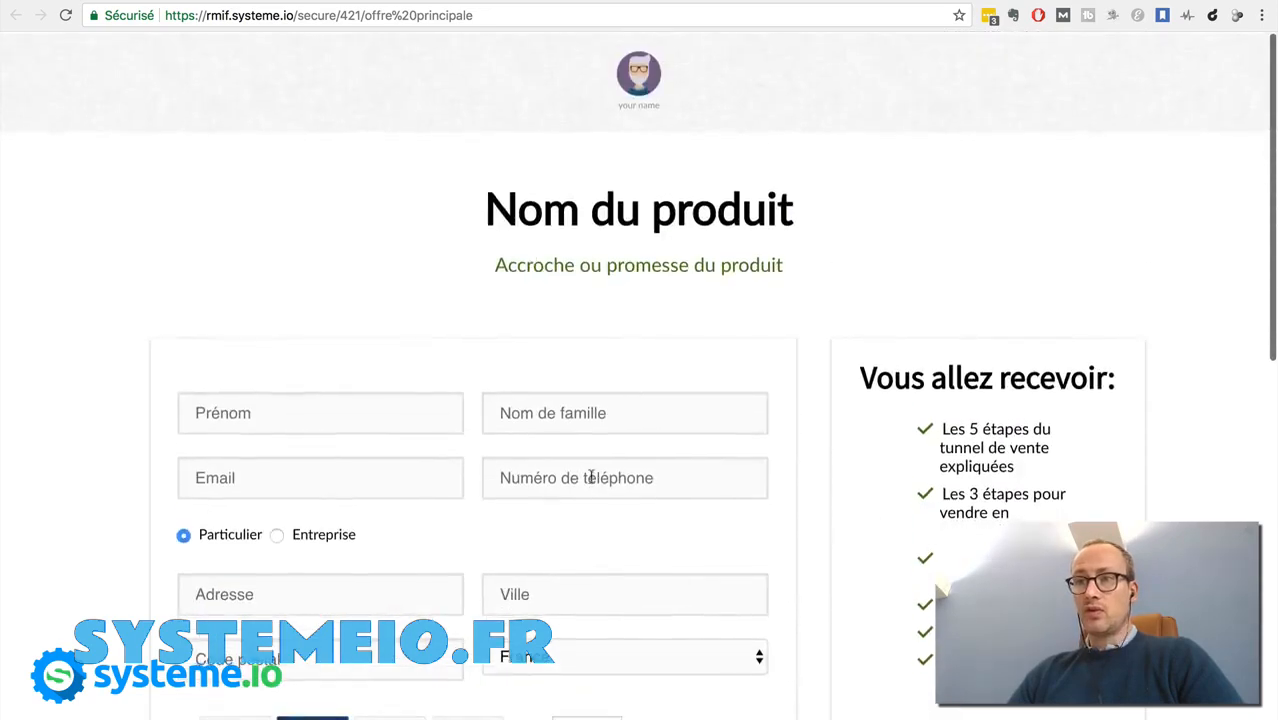
{"action": "scroll", "coordinate": [591, 478], "scroll_direction": "down", "scroll_amount": 5}
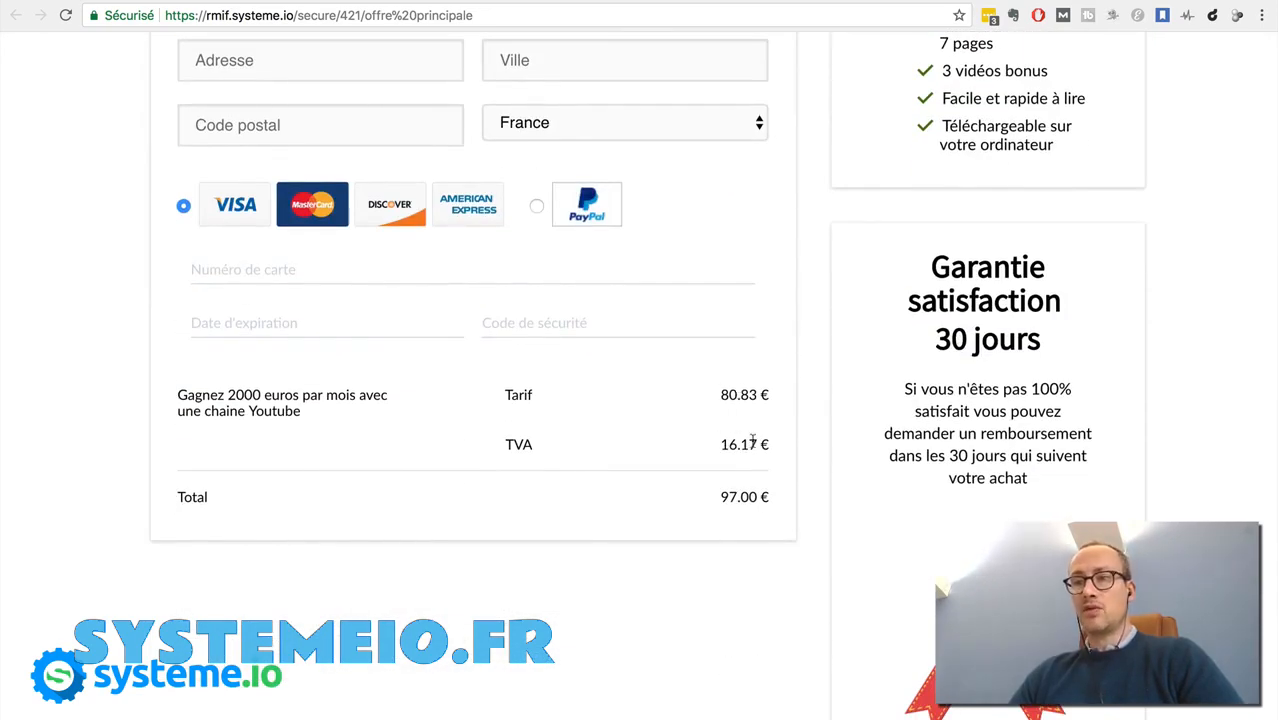
- Select Portugal as the buyer's country on the order page to check the VAT, and close the page
{"action": "left_click", "coordinate": [700, 131]}
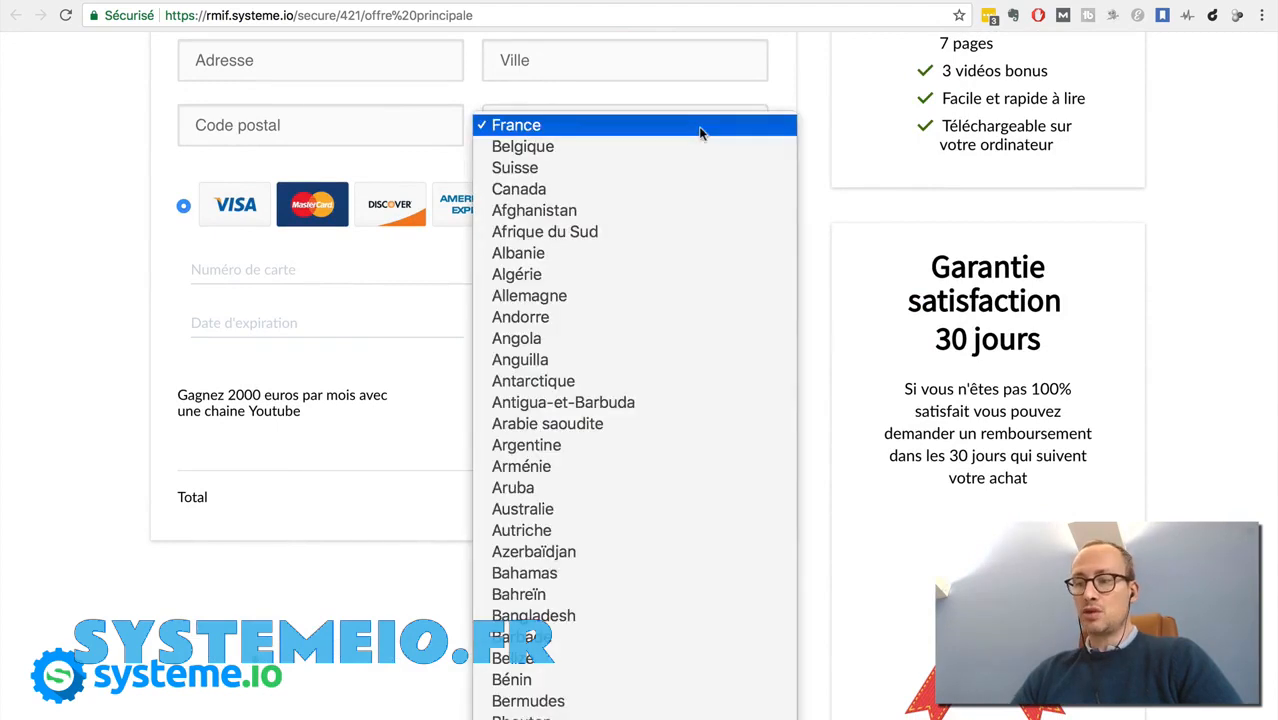
{"action": "type", "text": "portu"}
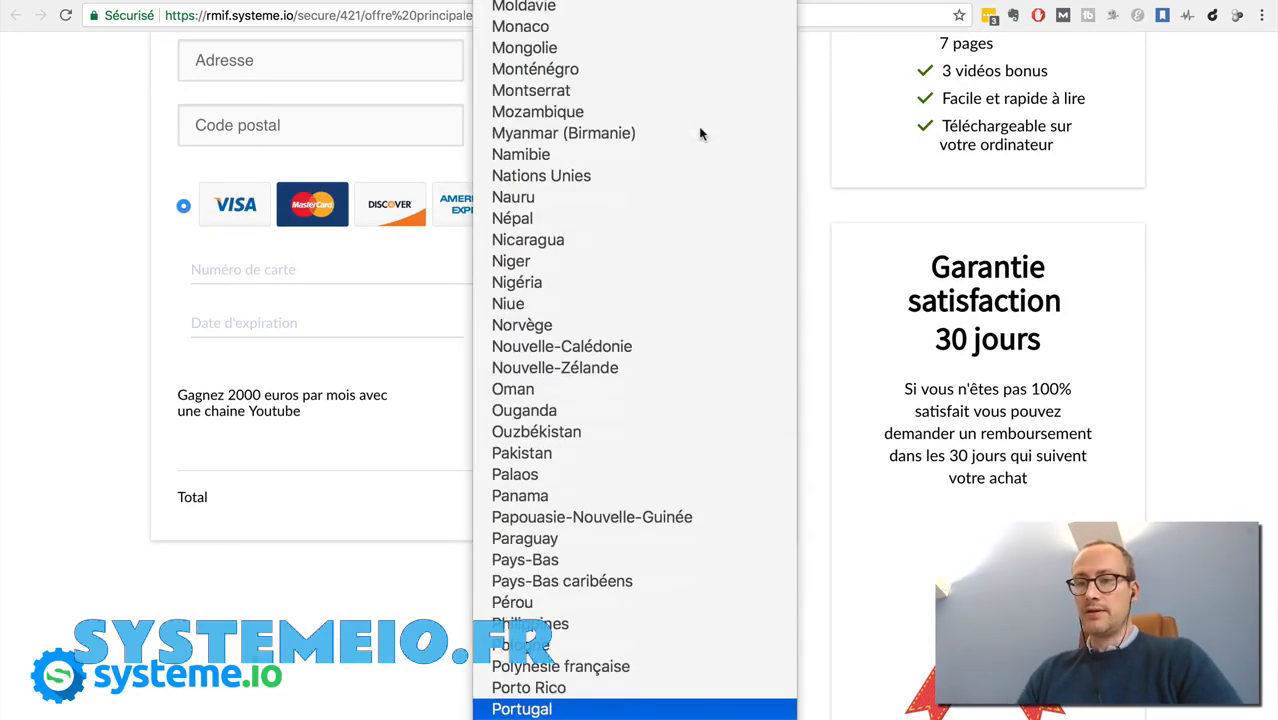
{"action": "key", "text": "Return"}
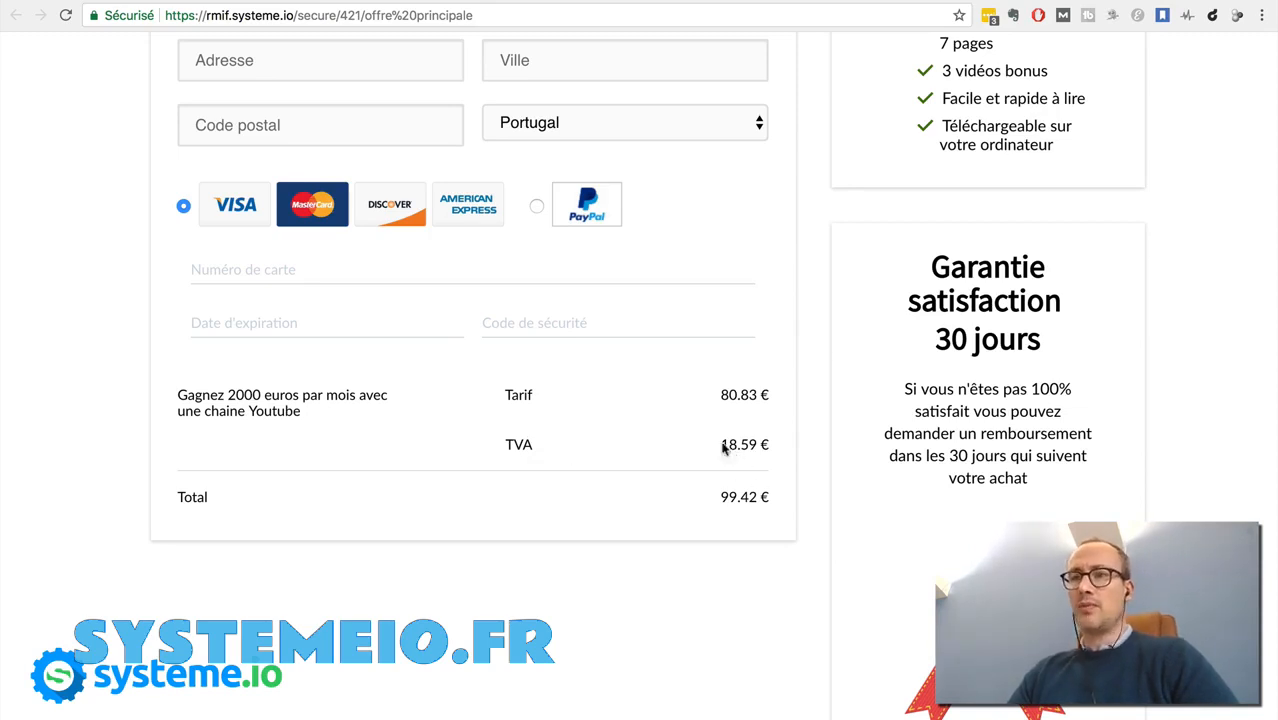
{"action": "scroll", "coordinate": [620, 383], "scroll_direction": "up", "scroll_amount": 1}
{"action": "scroll", "coordinate": [620, 380], "scroll_direction": "up", "scroll_amount": 5}
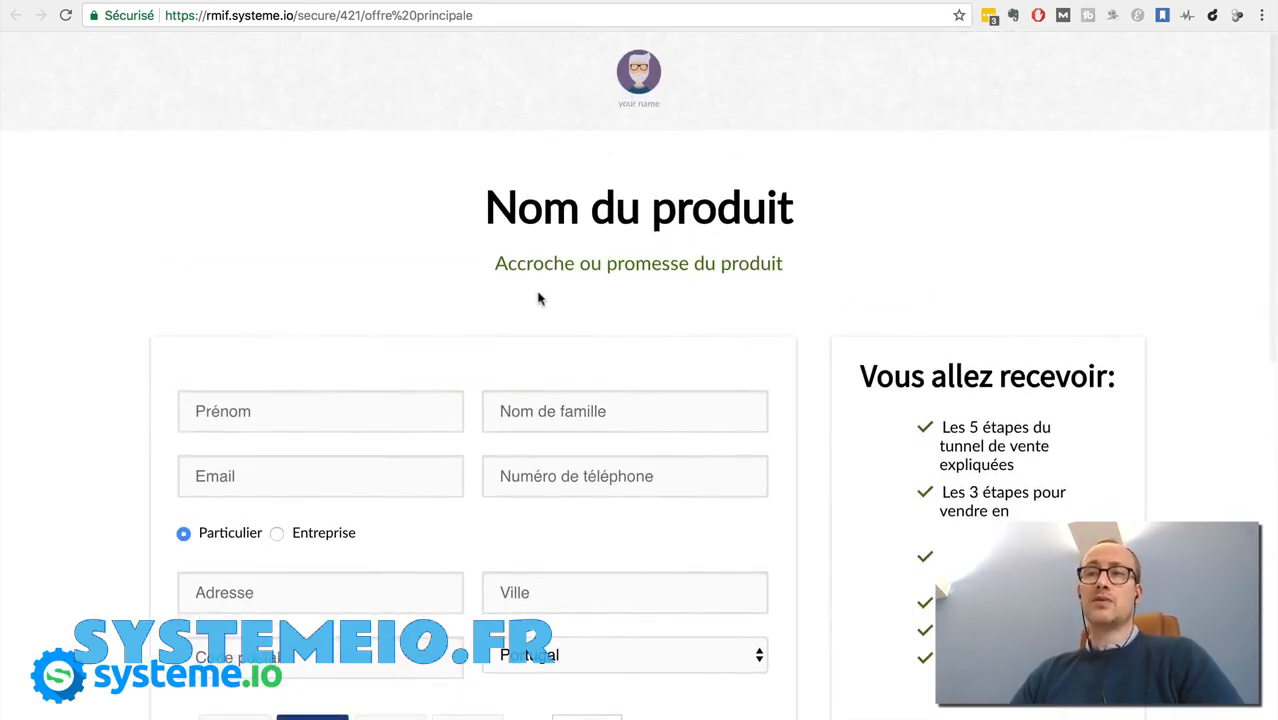
{"action": "key", "text": "ctrl+w"}
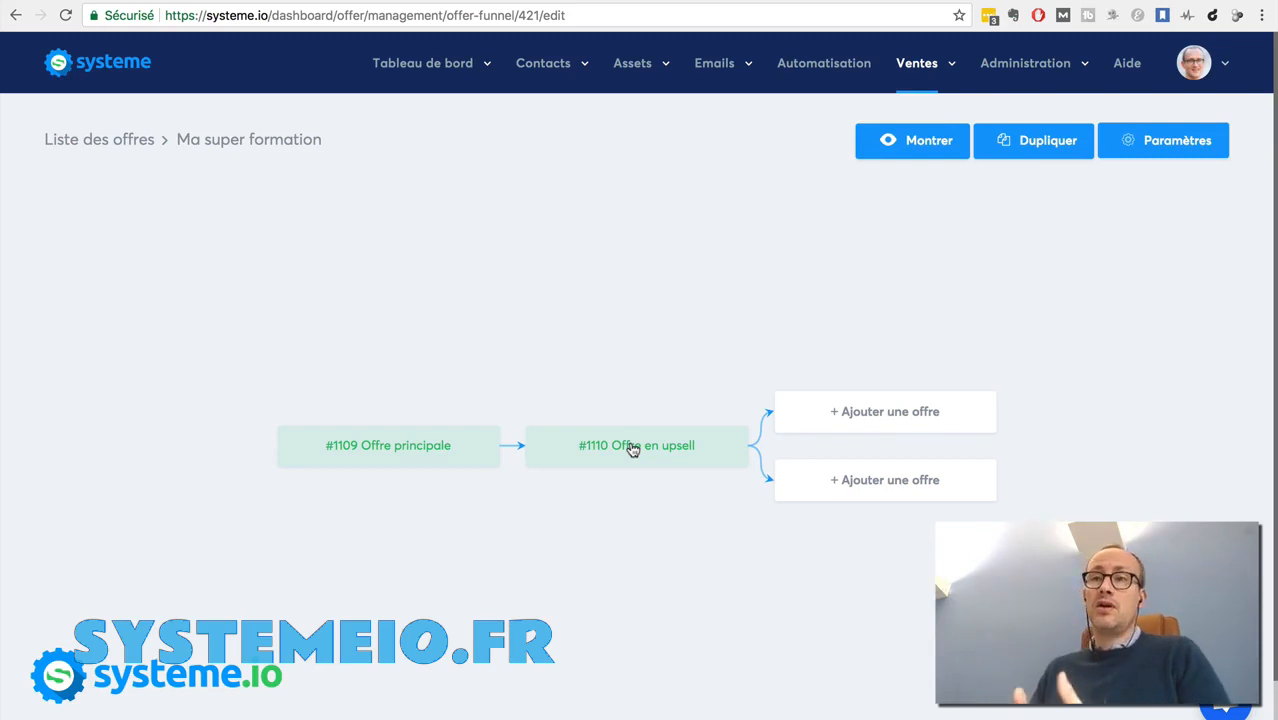
- Open the offer's "Thank you page" in the page editor and look over its content
{"action": "scroll", "coordinate": [701, 365], "scroll_direction": "down", "scroll_amount": 1}
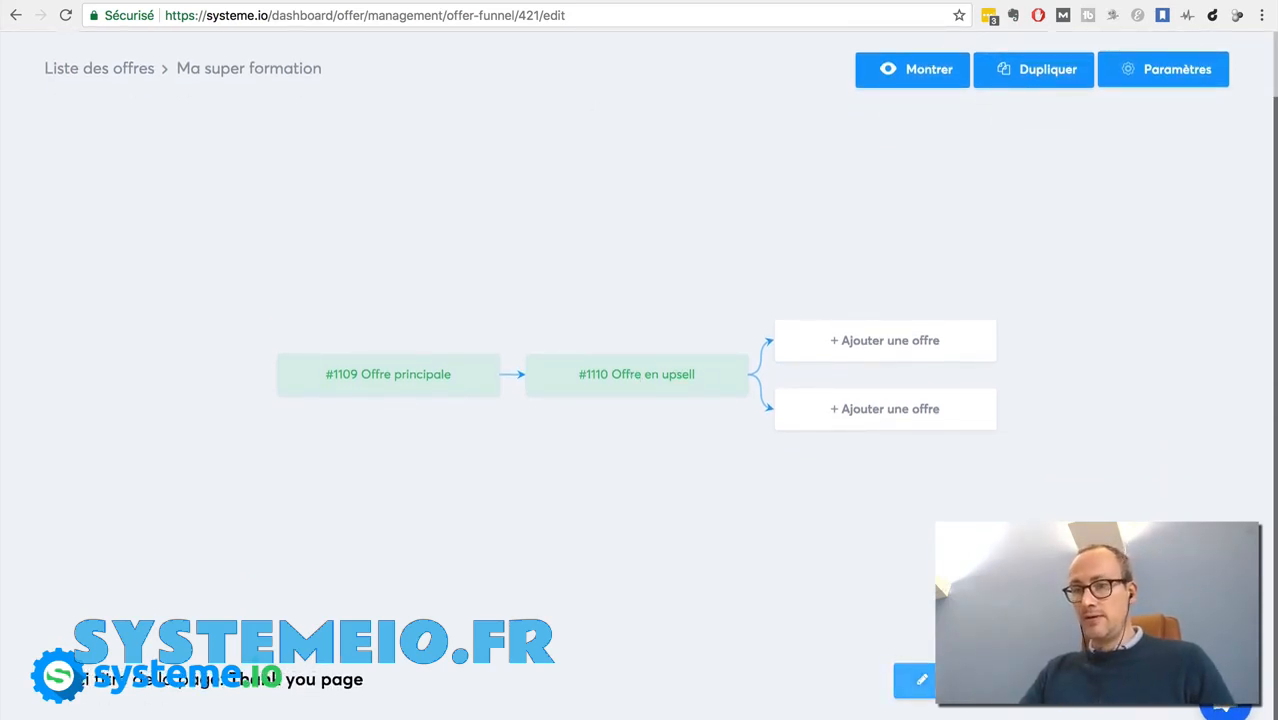
{"action": "left_click", "coordinate": [922, 680]}
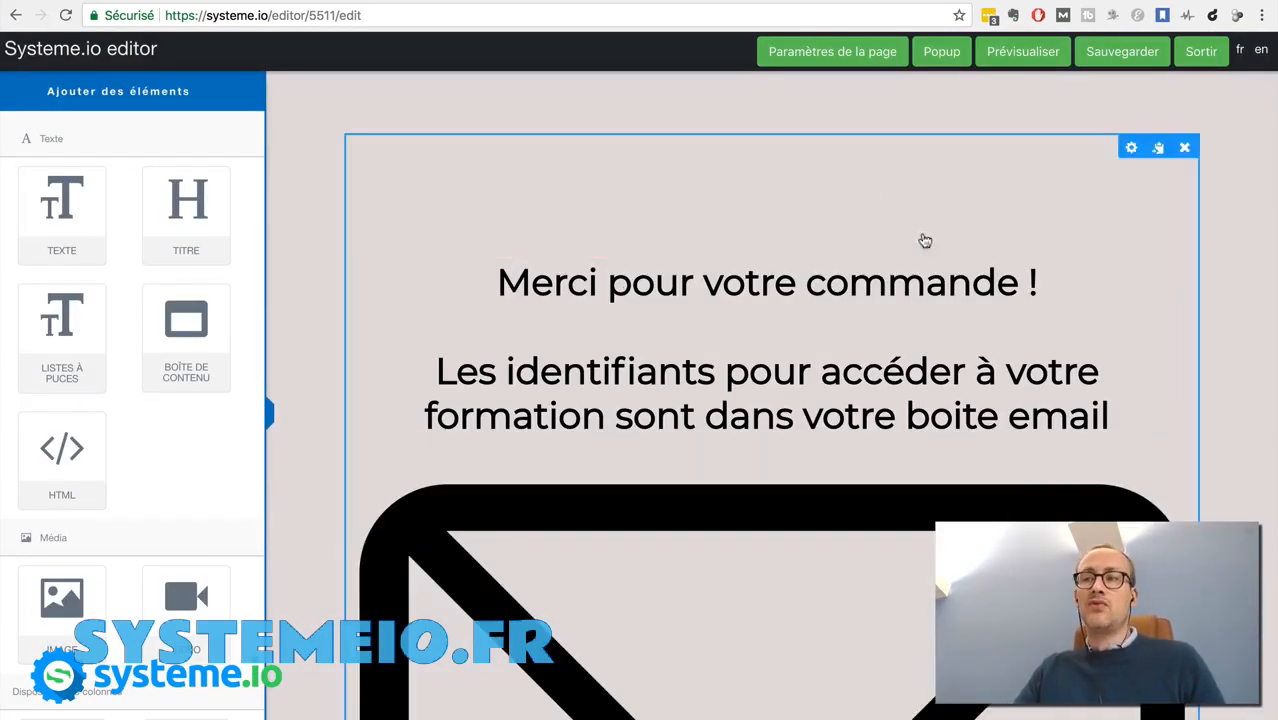
{"action": "scroll", "coordinate": [913, 347], "scroll_direction": "down", "scroll_amount": 2}
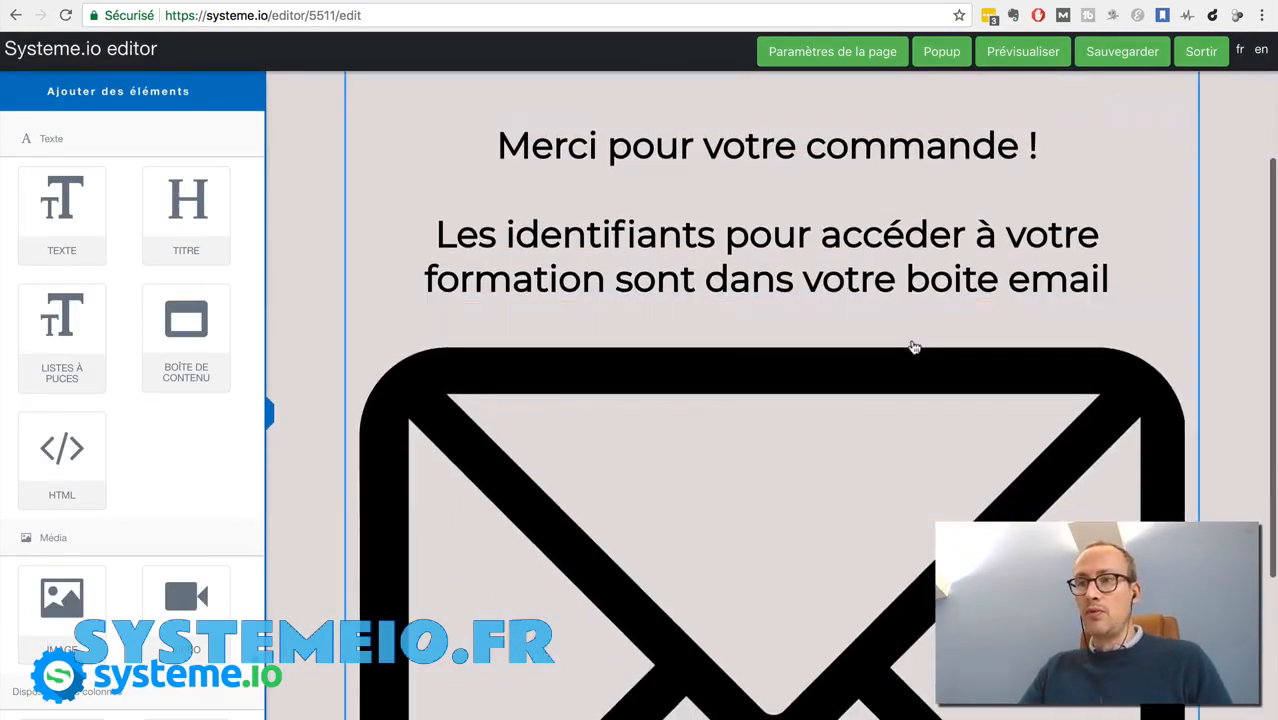
{"action": "scroll", "coordinate": [913, 347], "scroll_direction": "up", "scroll_amount": 2}
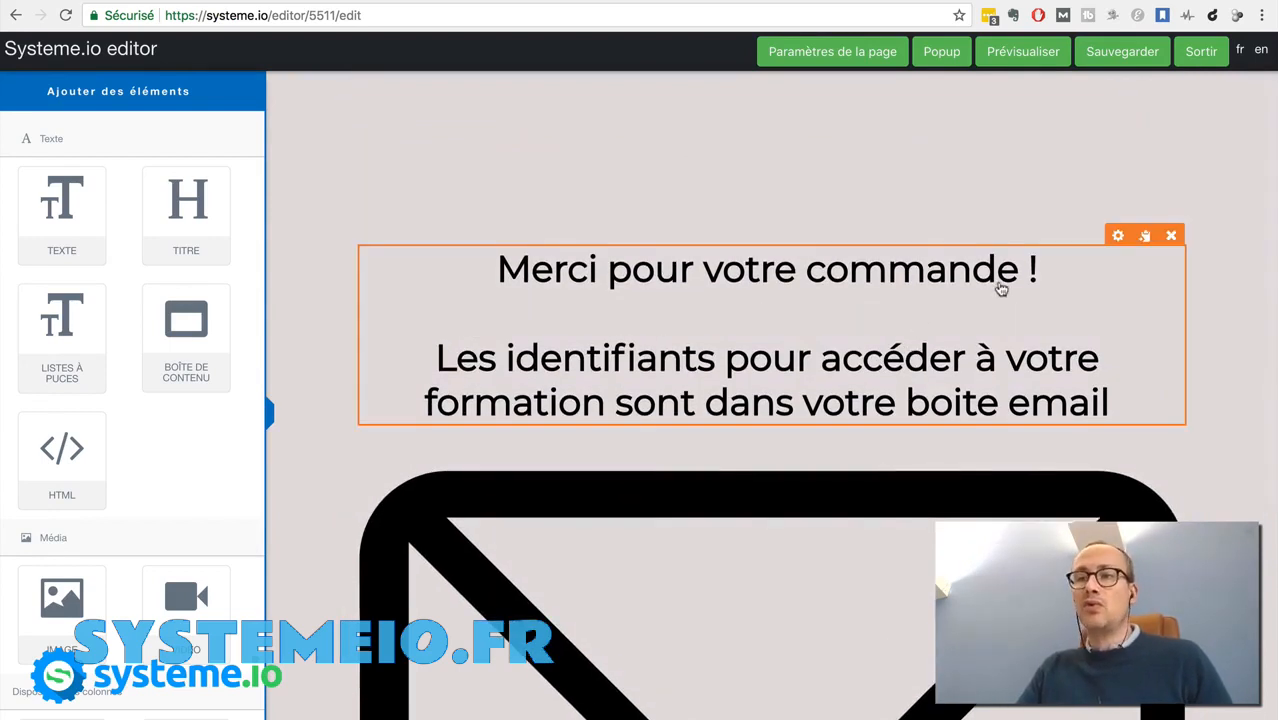
- Replace the sentence about the login details under the thank-you heading with "Notre équipe va prendre contact avec vous pour le démarrage de la prestation"
{"action": "left_click", "coordinate": [1046, 358]}
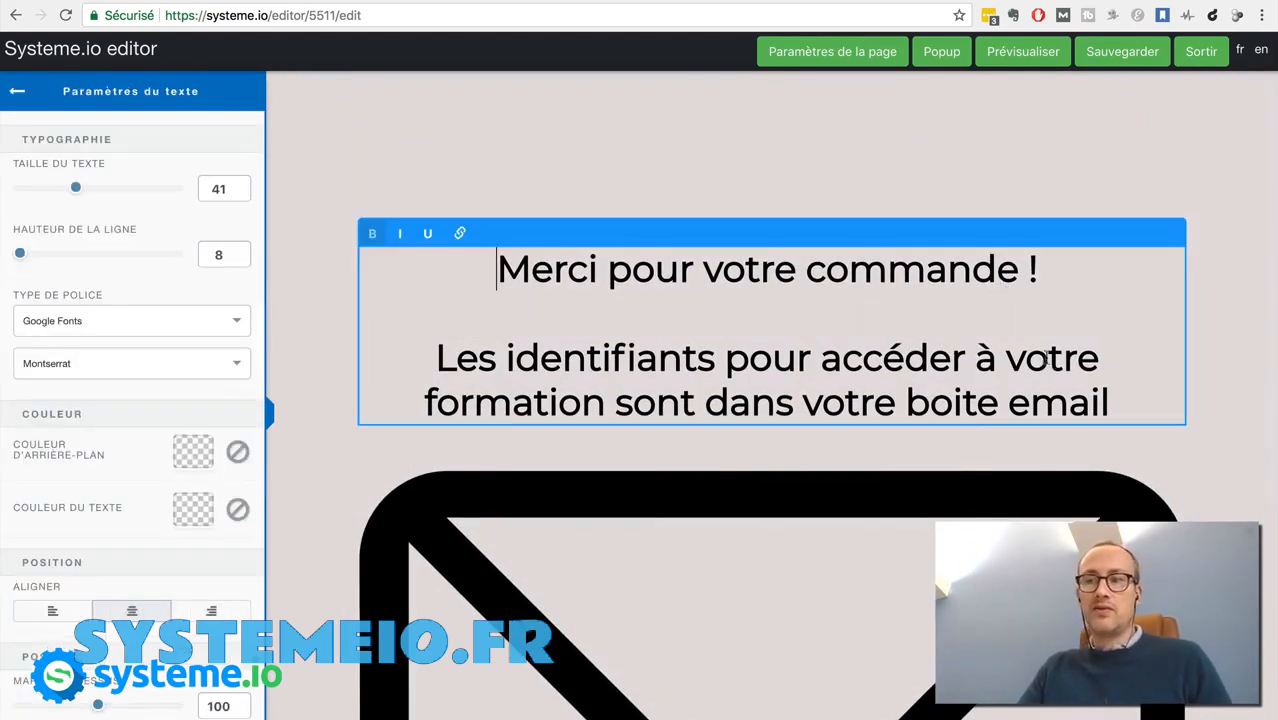
{"action": "left_click_drag", "start_coordinate": [1122, 402], "coordinate": [416, 343]}
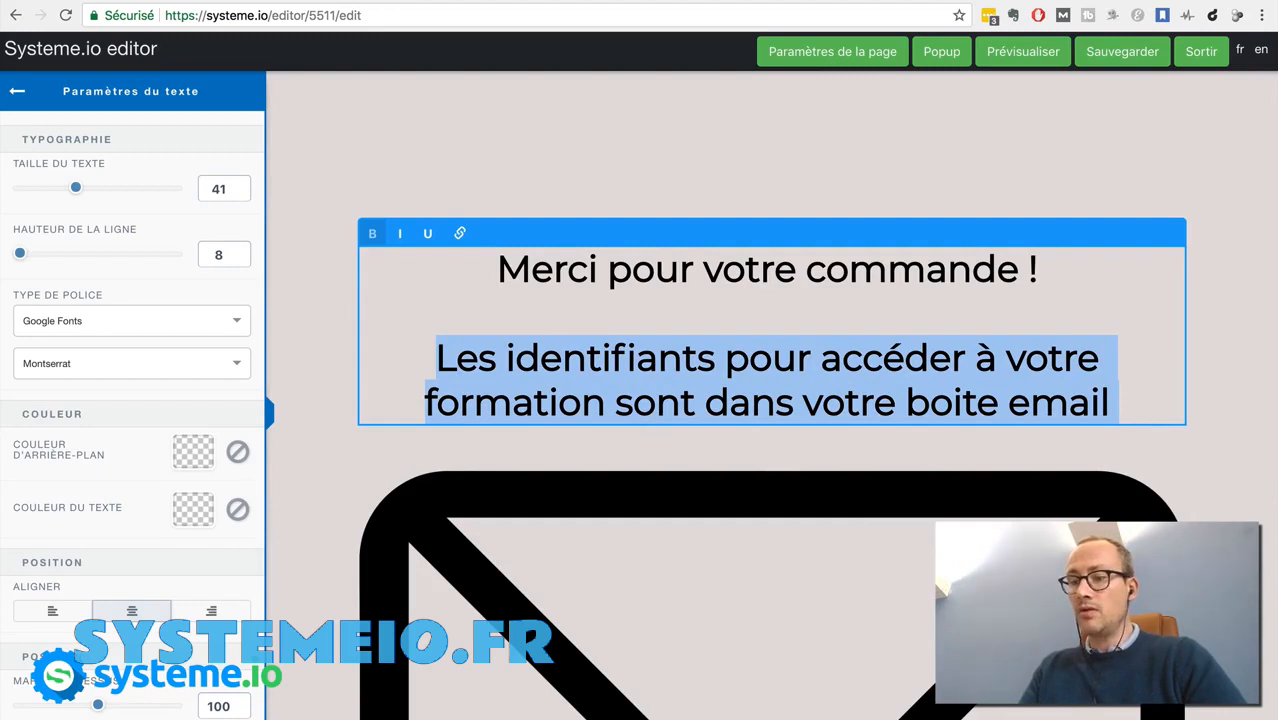
{"action": "type", "text": "Nous"}
{"action": "key", "text": "BackSpace"}
{"action": "key", "text": "BackSpace"}
{"action": "key", "text": "BackSpace"}
{"action": "key", "text": "BackSpace"}
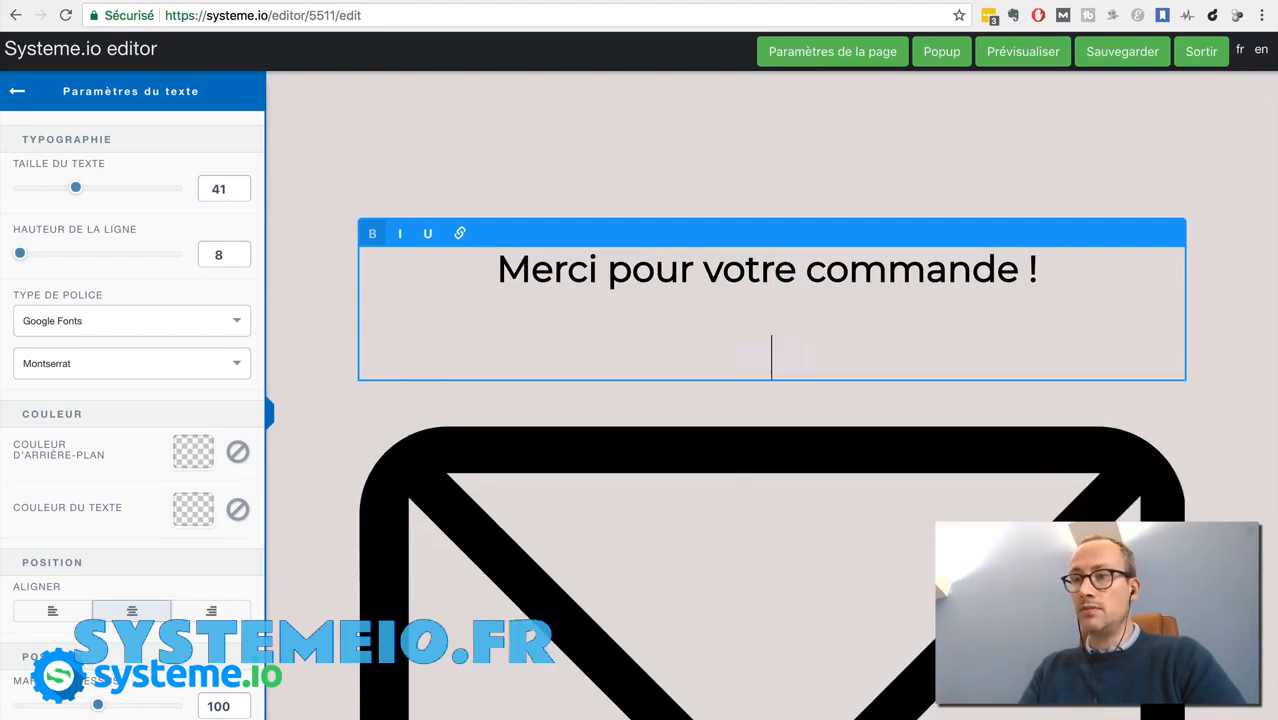
{"action": "type", "text": "Not r"}
{"action": "key", "text": "BackSpace"}
{"action": "key", "text": "BackSpace"}
{"action": "type", "text": "re équp"}
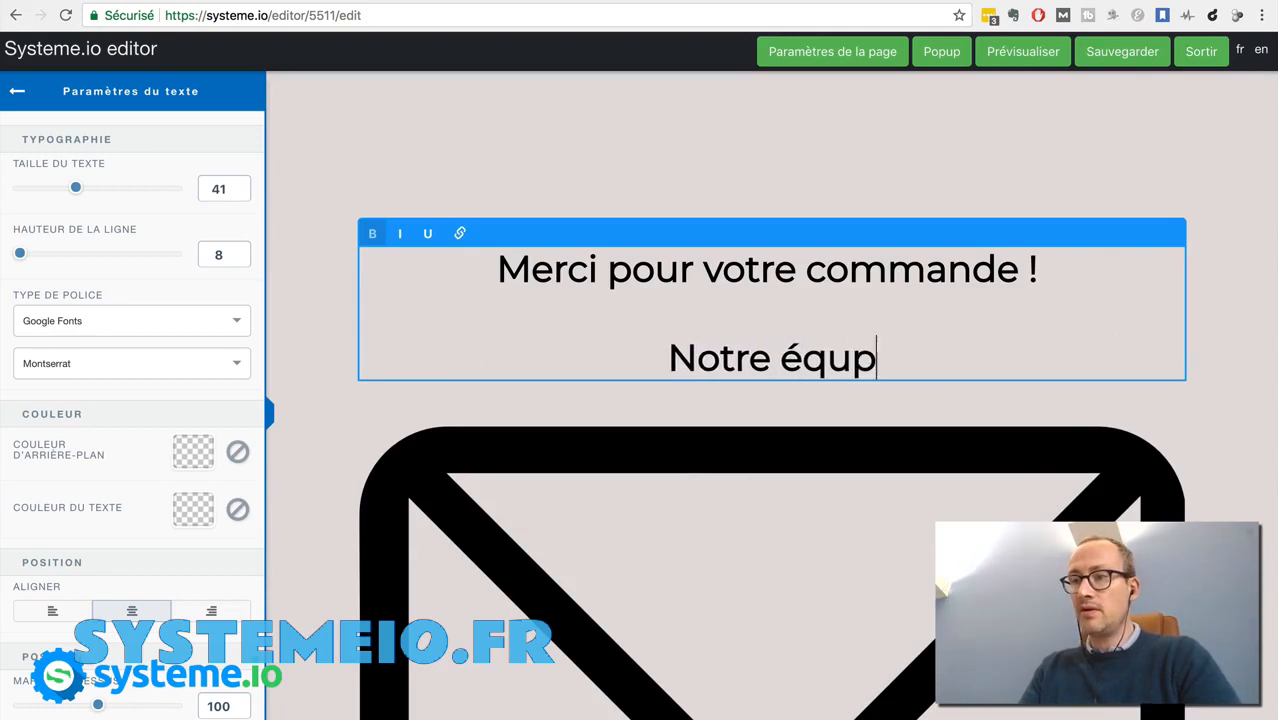
{"action": "key", "text": "BackSpace"}
{"action": "type", "text": "ipe"}
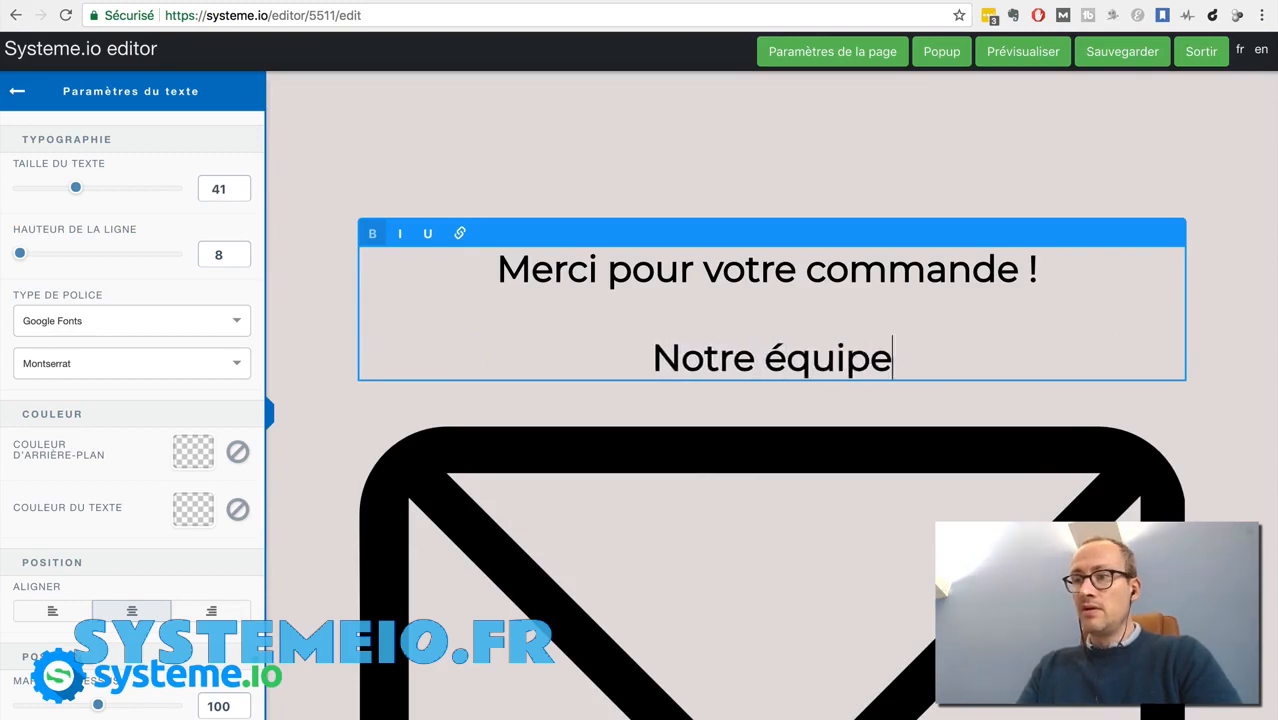
{"action": "type", "text": " va prendre contact avec vous vo"}
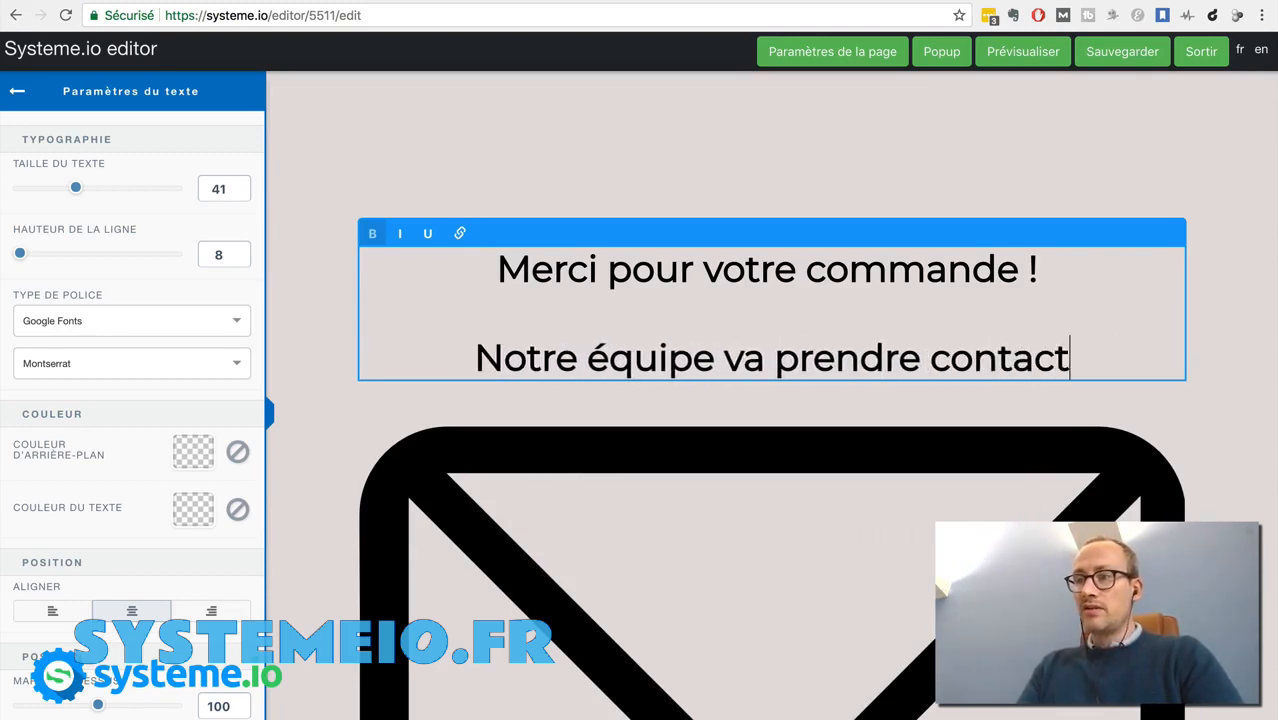
{"action": "key", "text": "BackSpace"}
{"action": "key", "text": "BackSpace"}
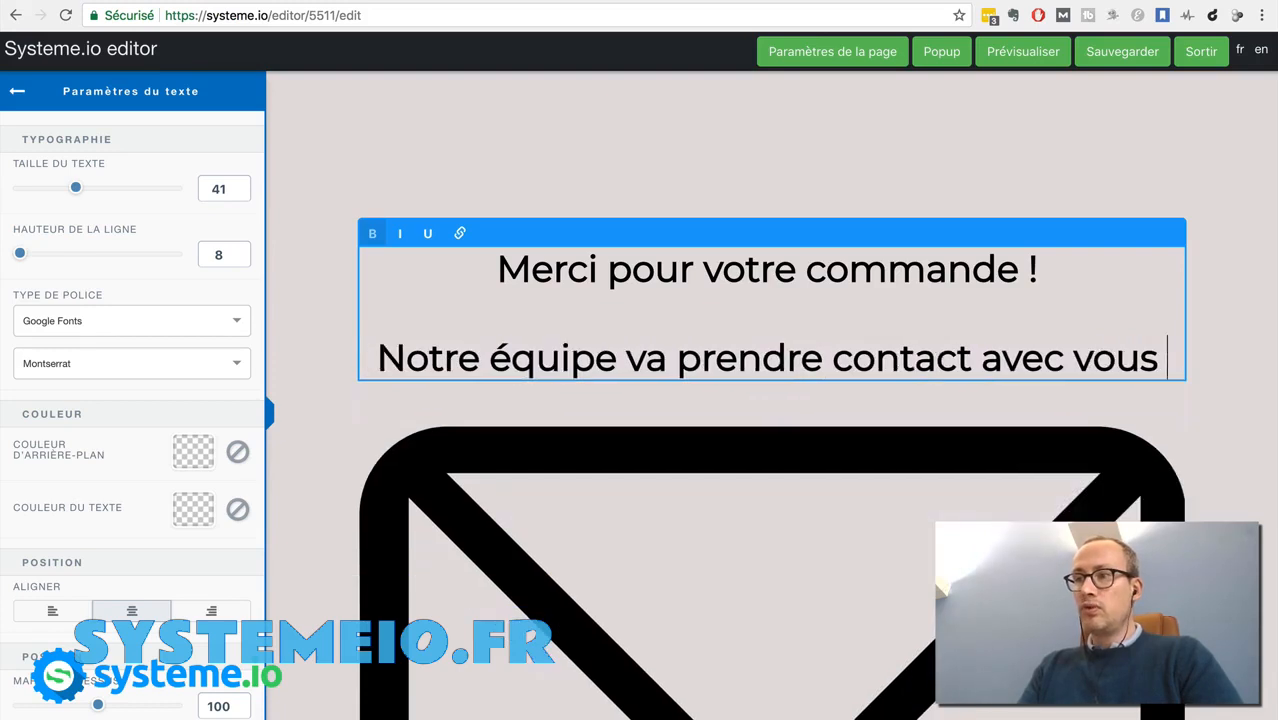
{"action": "type", "text": "pour "}
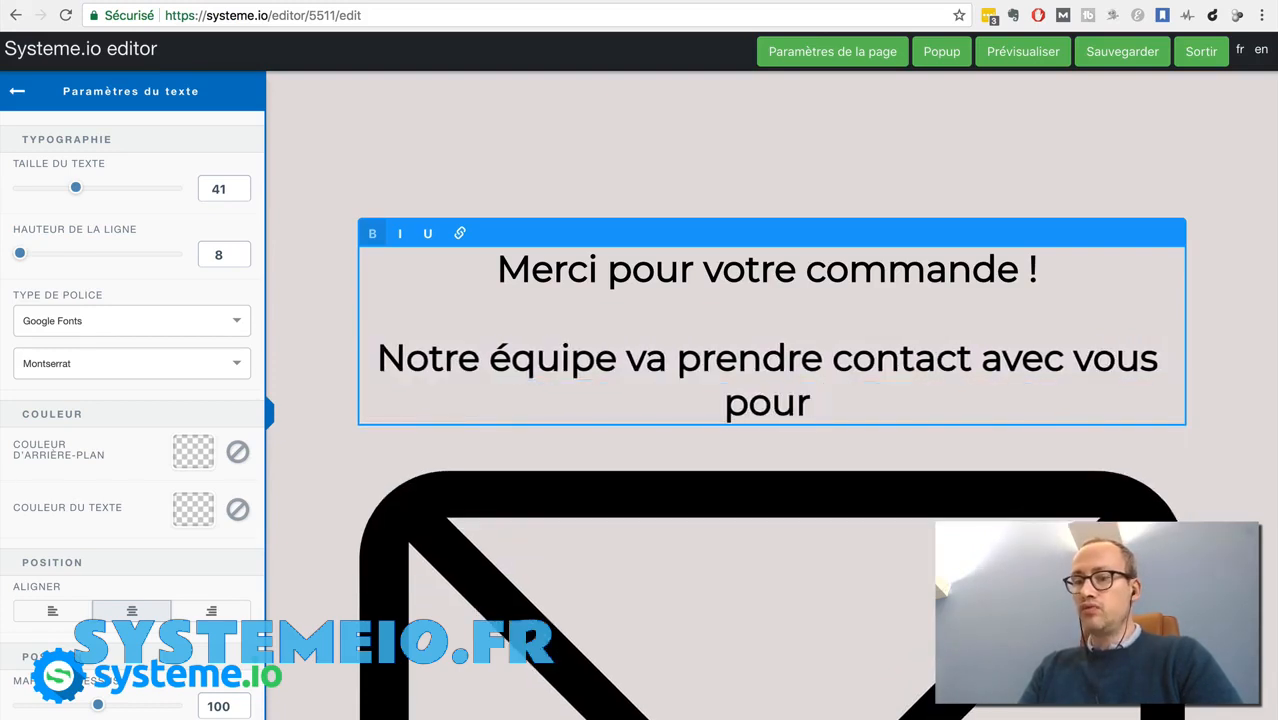
{"action": "type", "text": "le"}
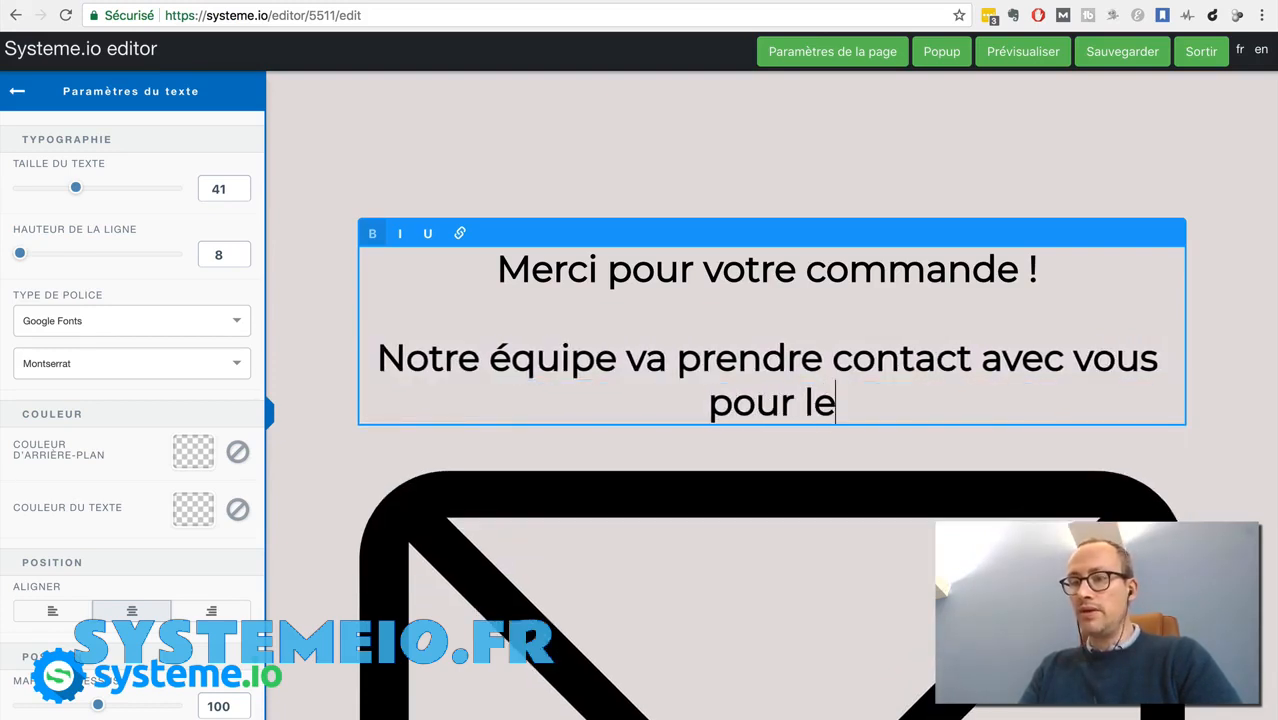
{"action": "type", "text": " démarrage "}
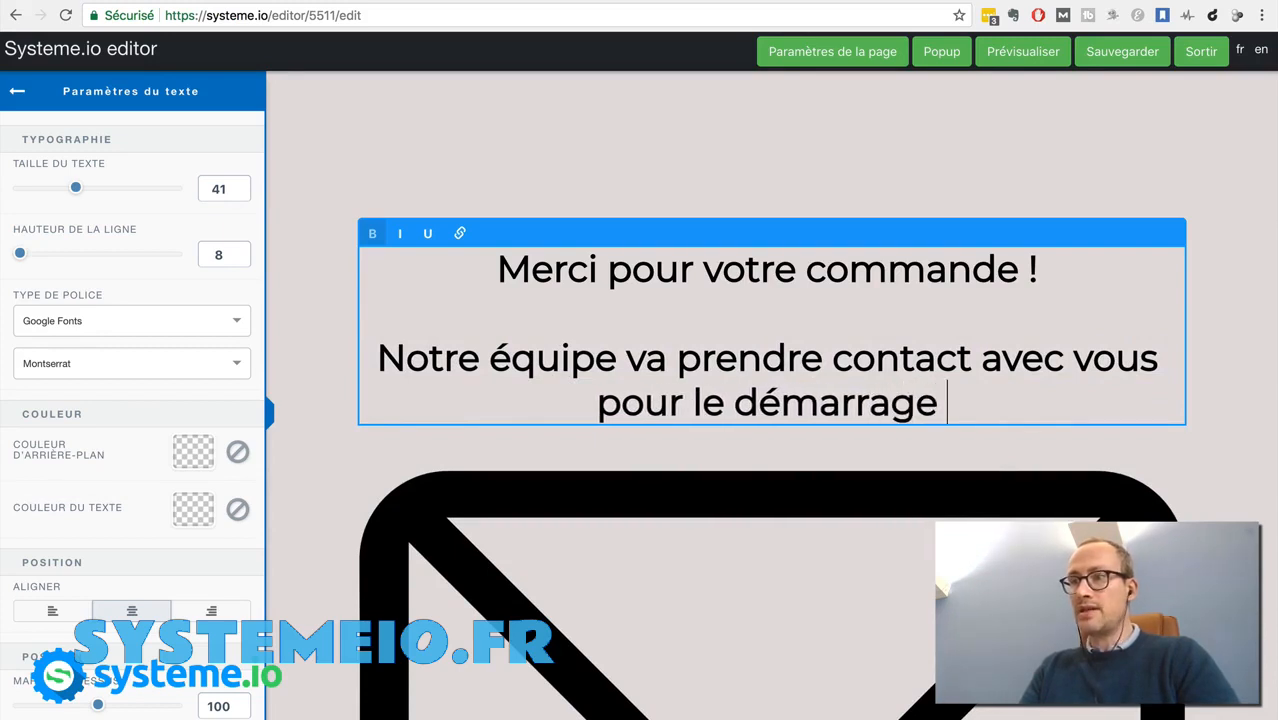
{"action": "type", "text": "de la prestation"}
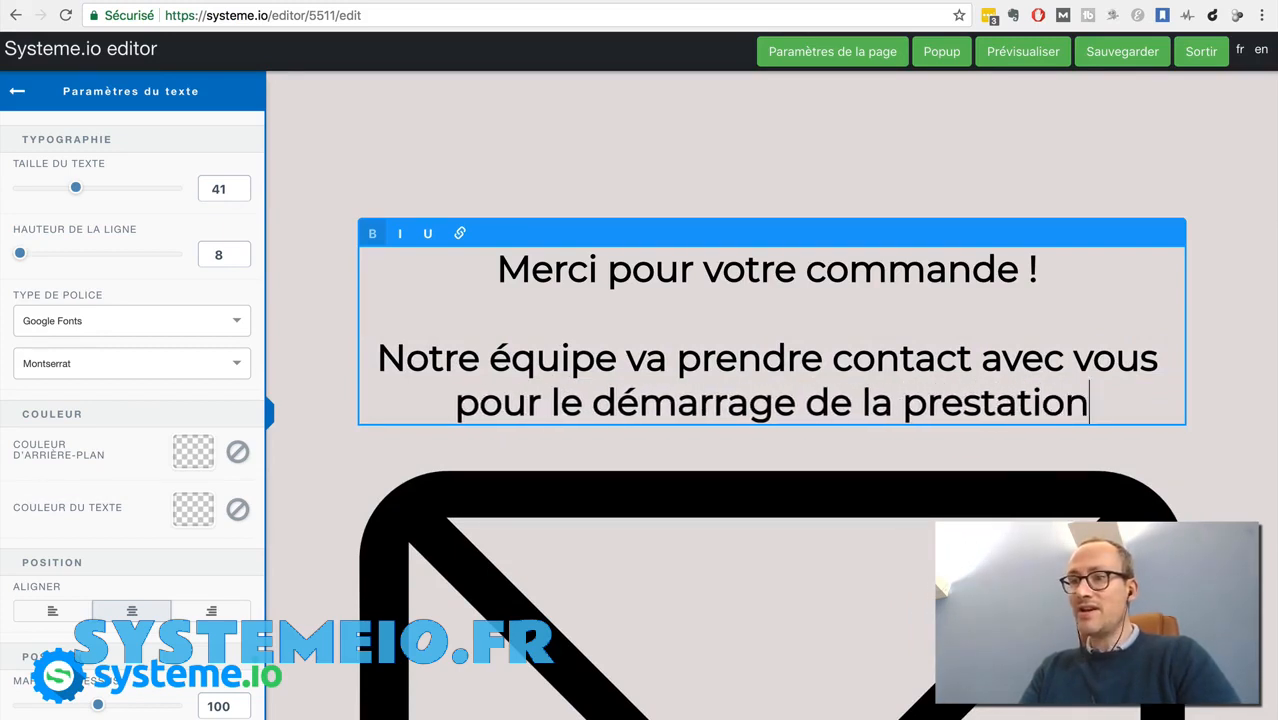
{"action": "left_click", "coordinate": [480, 136]}
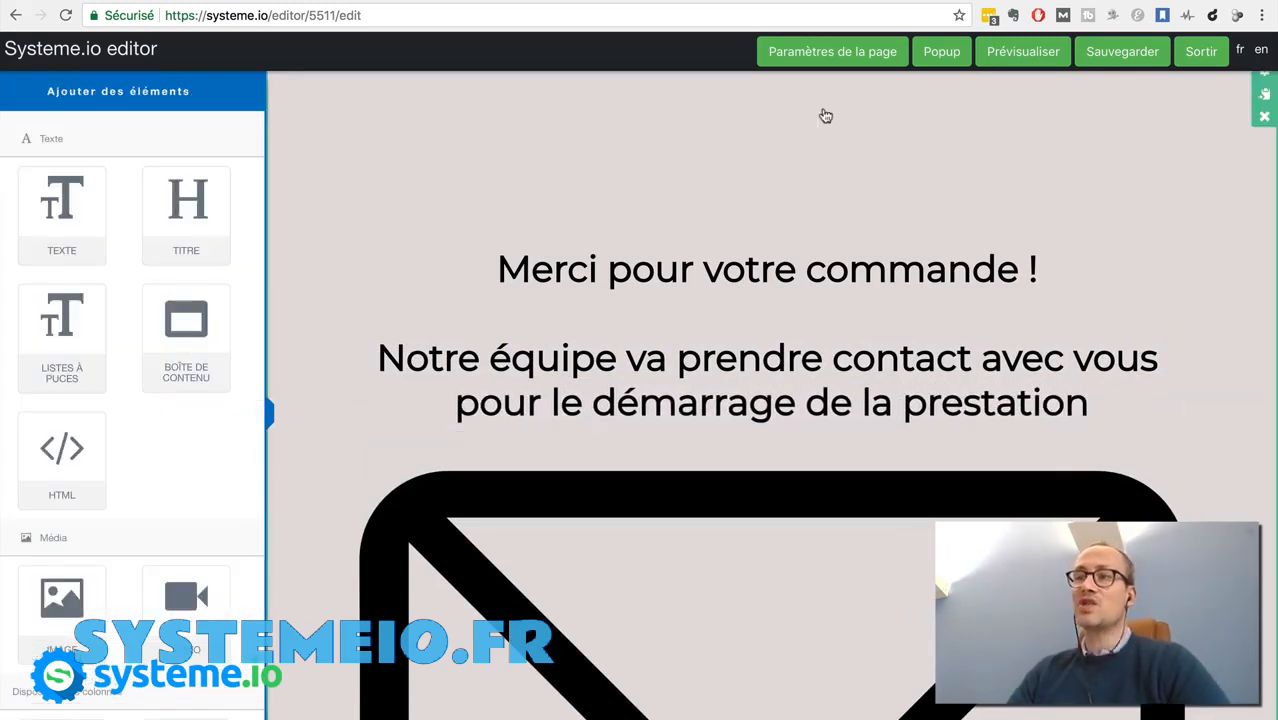